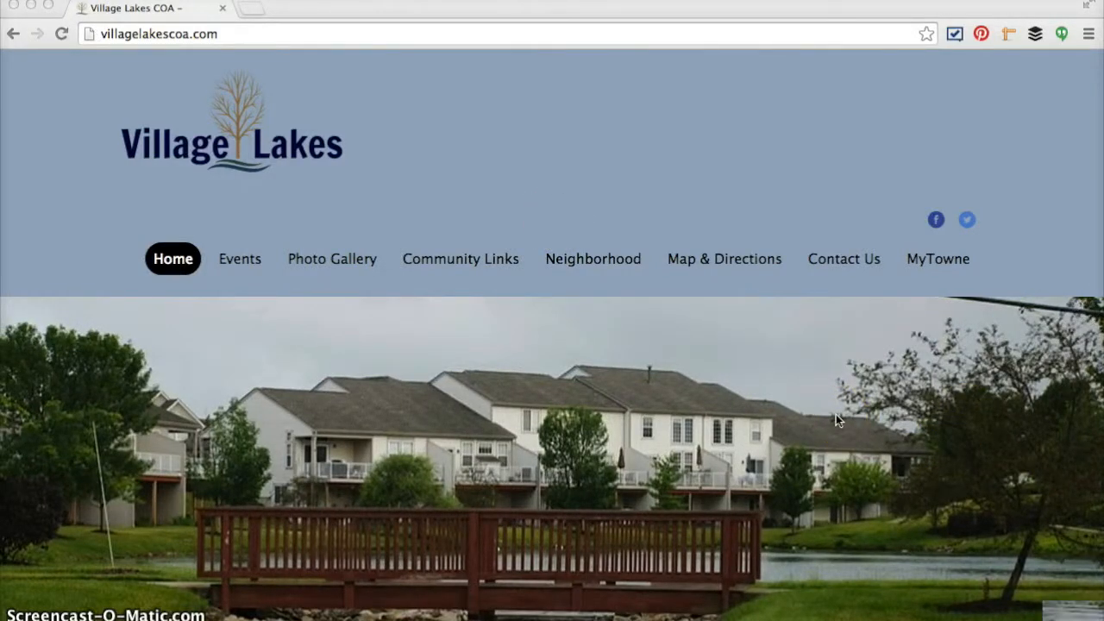
# Step: Open the Community Login page from the link near the end of the Village Lakes home page
pyautogui.scroll(-2, 836, 420)
pyautogui.scroll(-8, 836, 420)
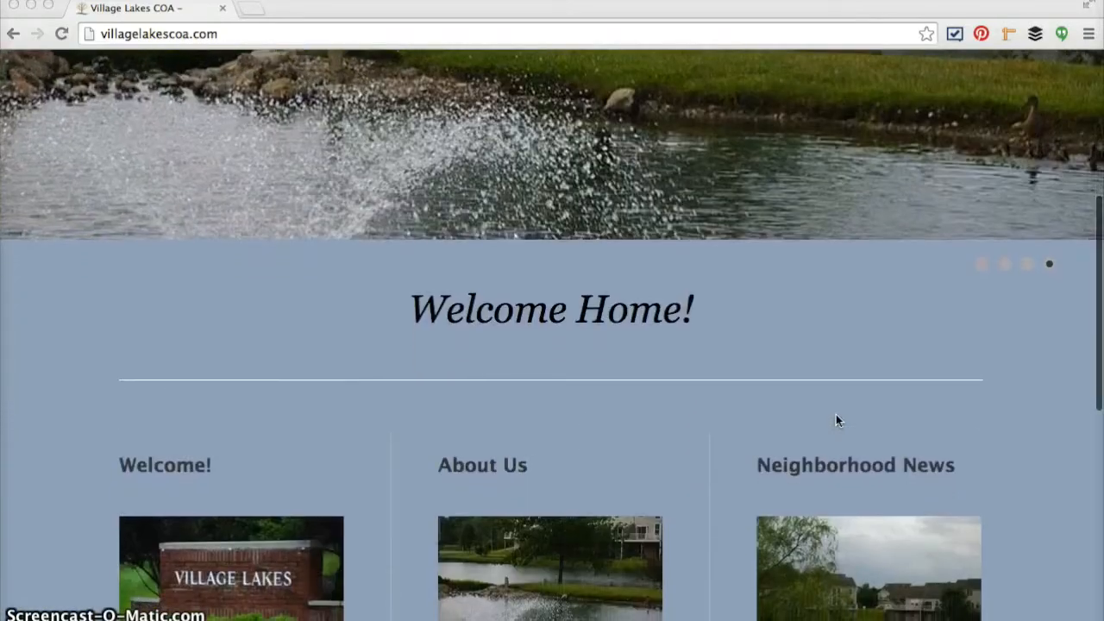
pyautogui.scroll(-5, 836, 420)
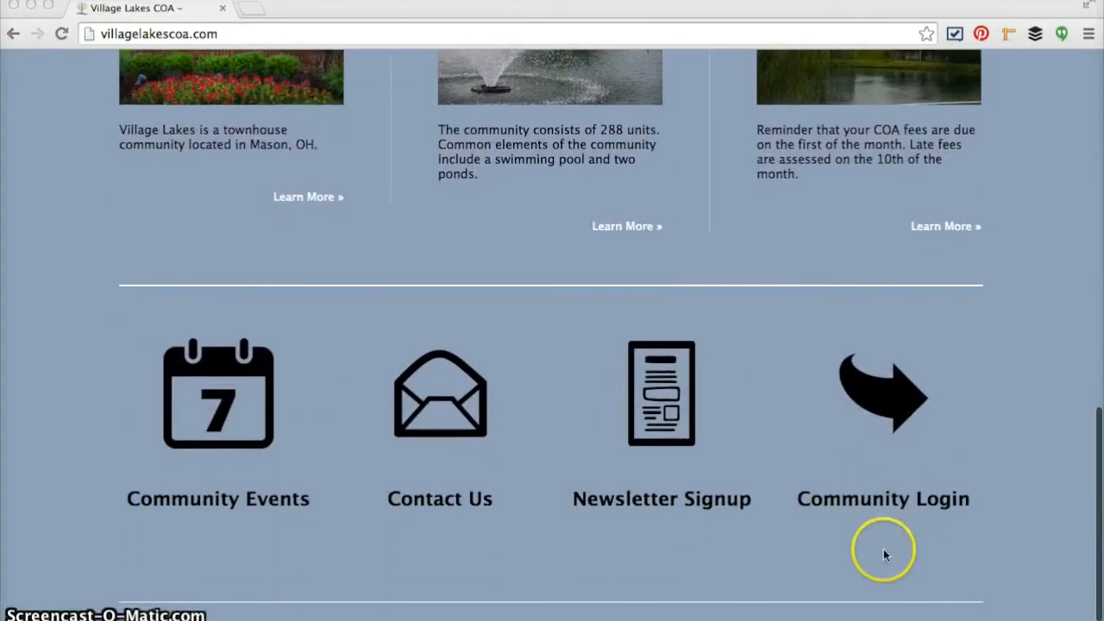
pyautogui.click(851, 503)
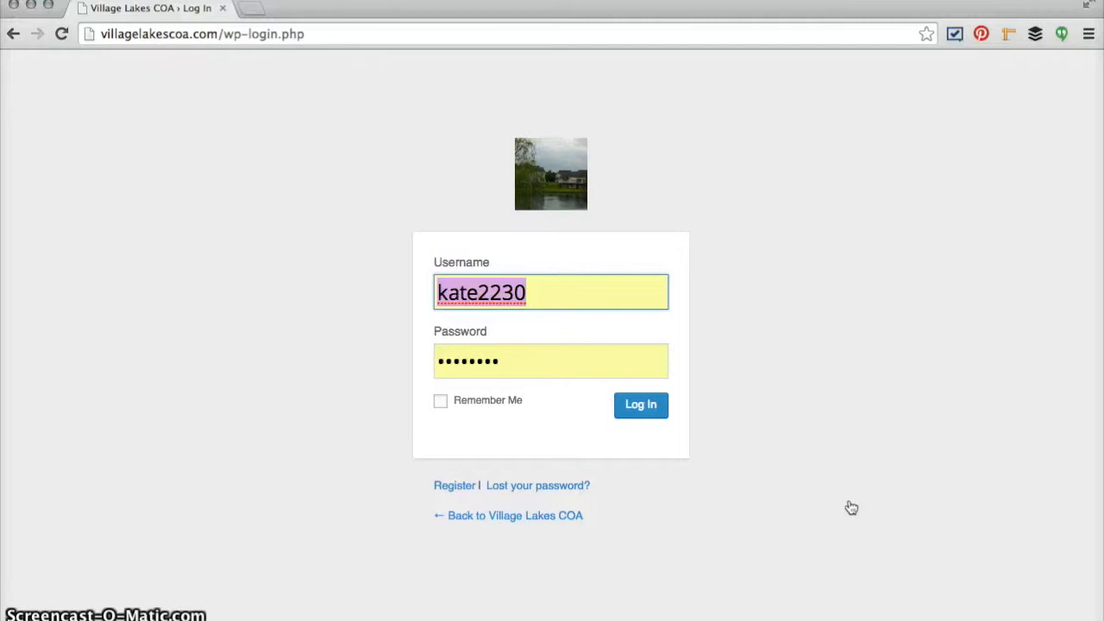
# Step: Log in with the username demo and the account password
pyautogui.write('demo')
pyautogui.press('Tab')
pyautogui.write('********')
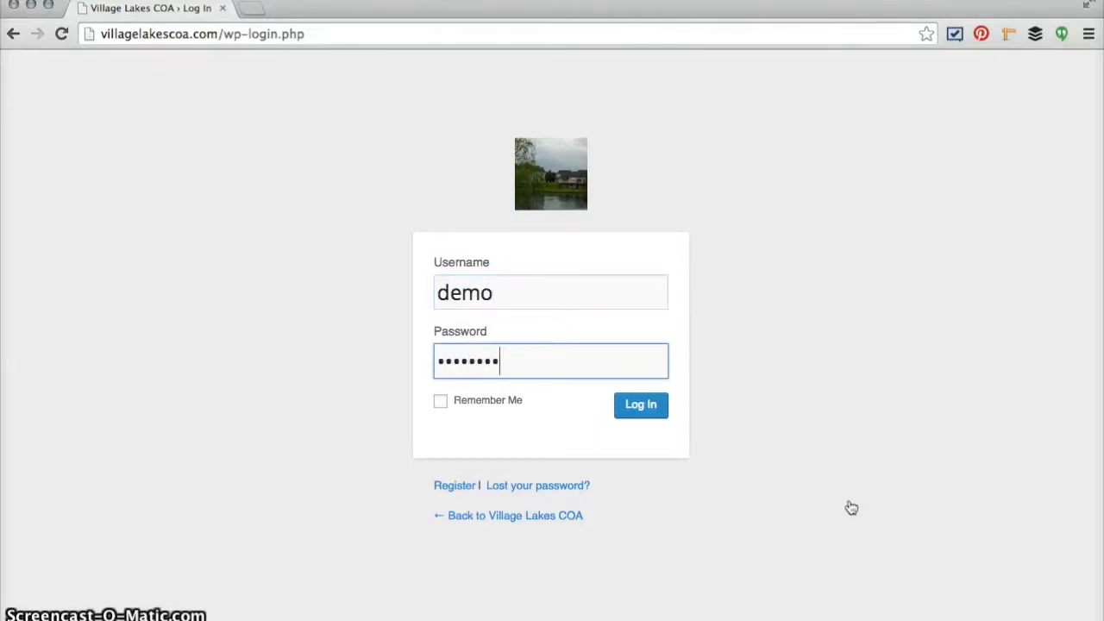
pyautogui.click(641, 405)
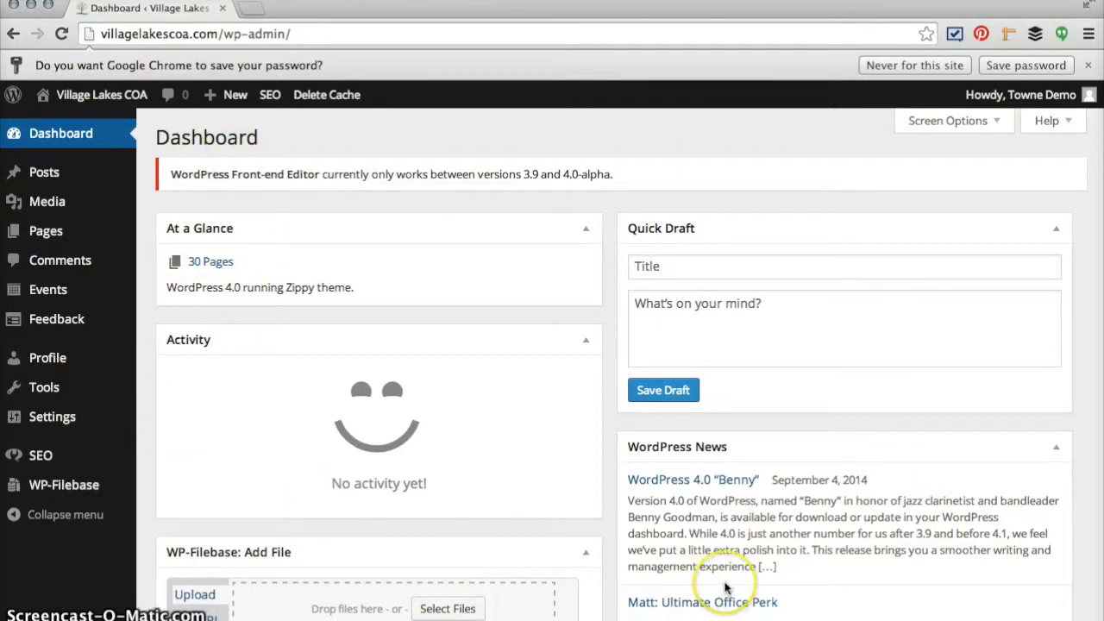
# Step: Collapse the At a Glance, Quick Draft, WordPress News and Activity boxes on the dashboard
pyautogui.scroll(-1, 646, 483)
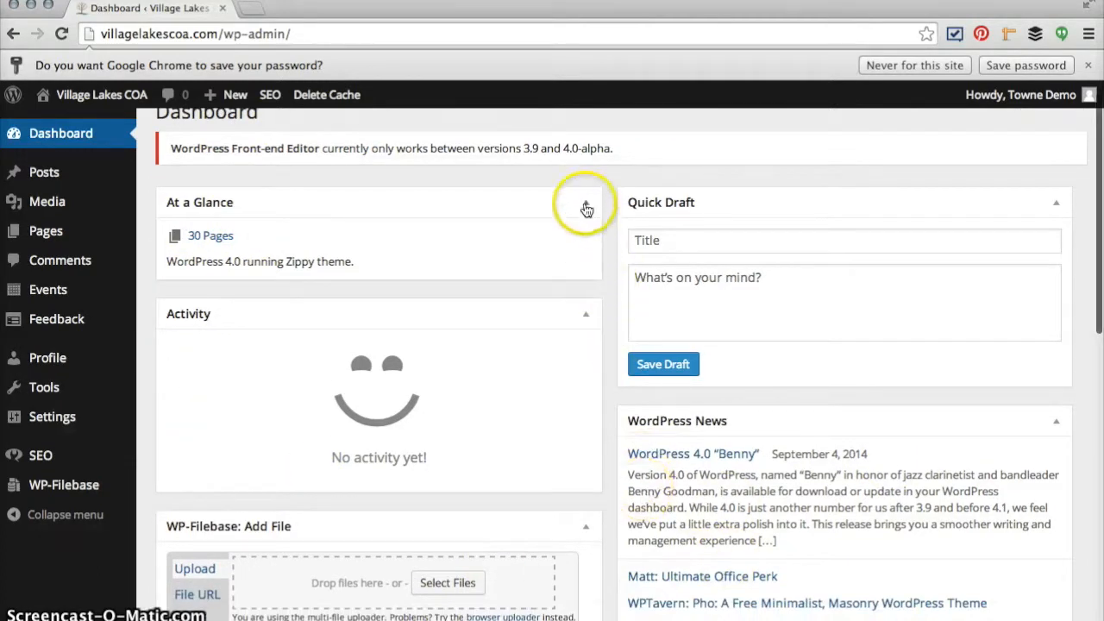
pyautogui.click(586, 209)
pyautogui.click(1056, 205)
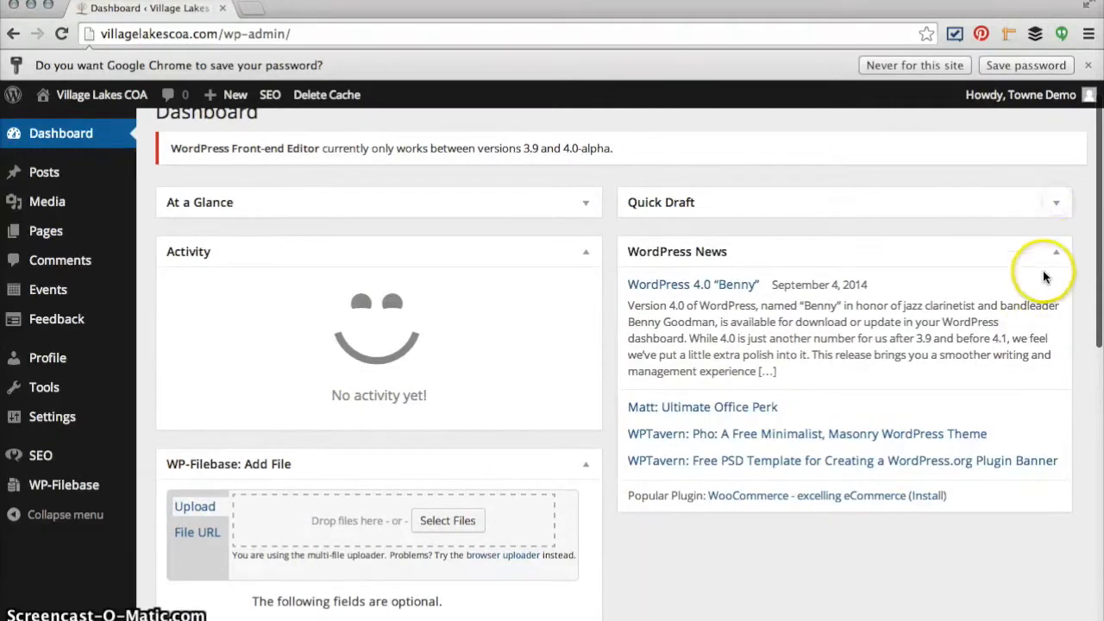
pyautogui.click(1056, 252)
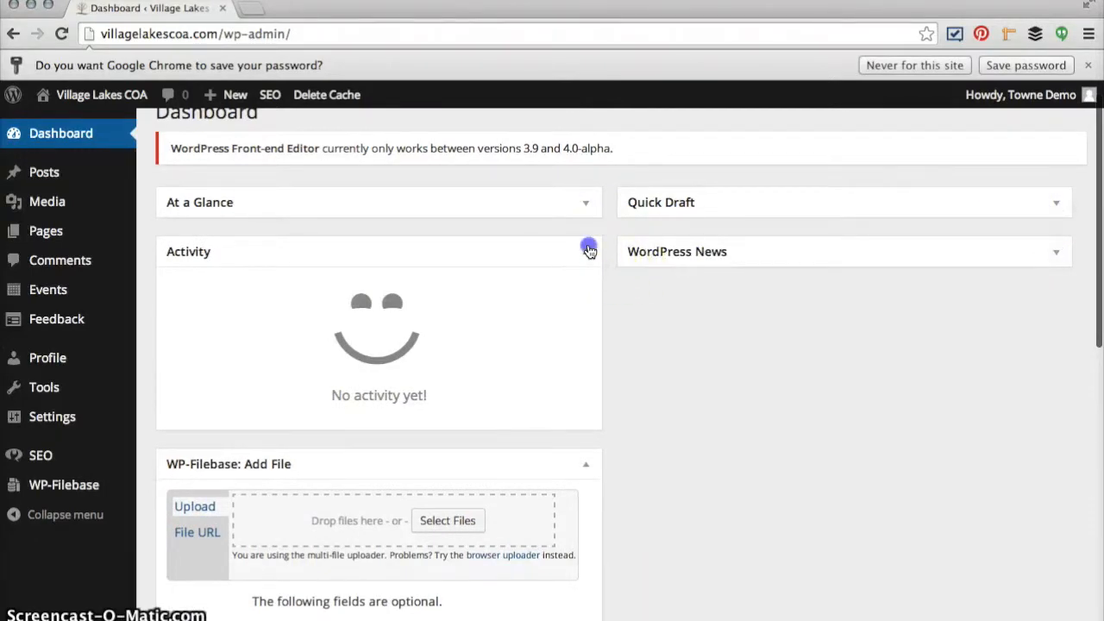
pyautogui.click(586, 251)
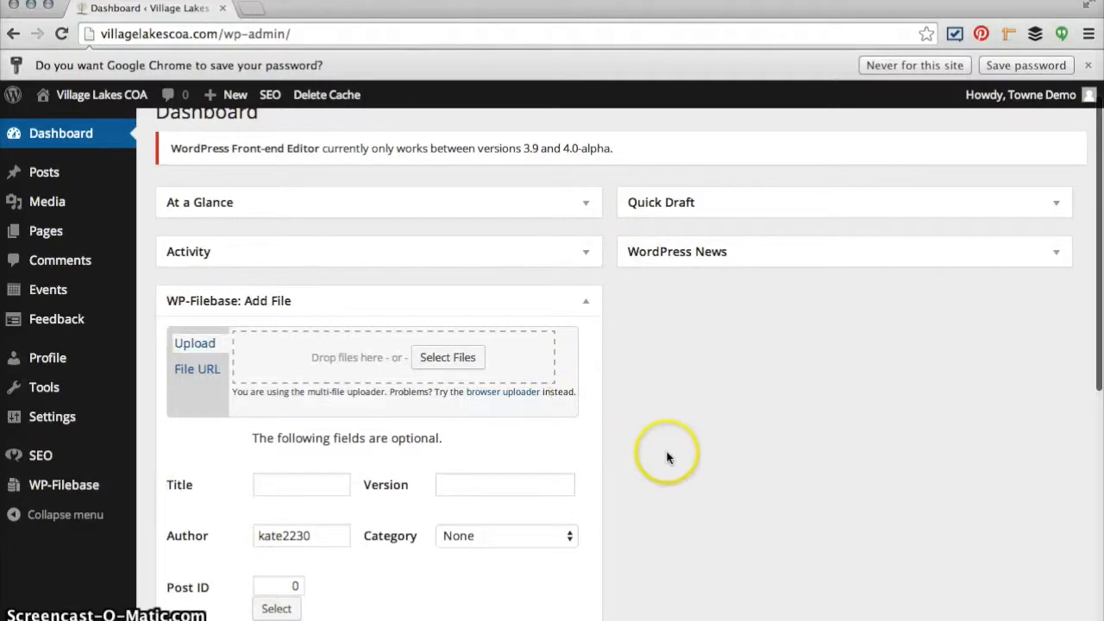
# Step: Review the WP-Filebase Add File form and its file chooser without choosing a file, and collapse the box
pyautogui.scroll(-3, 666, 457)
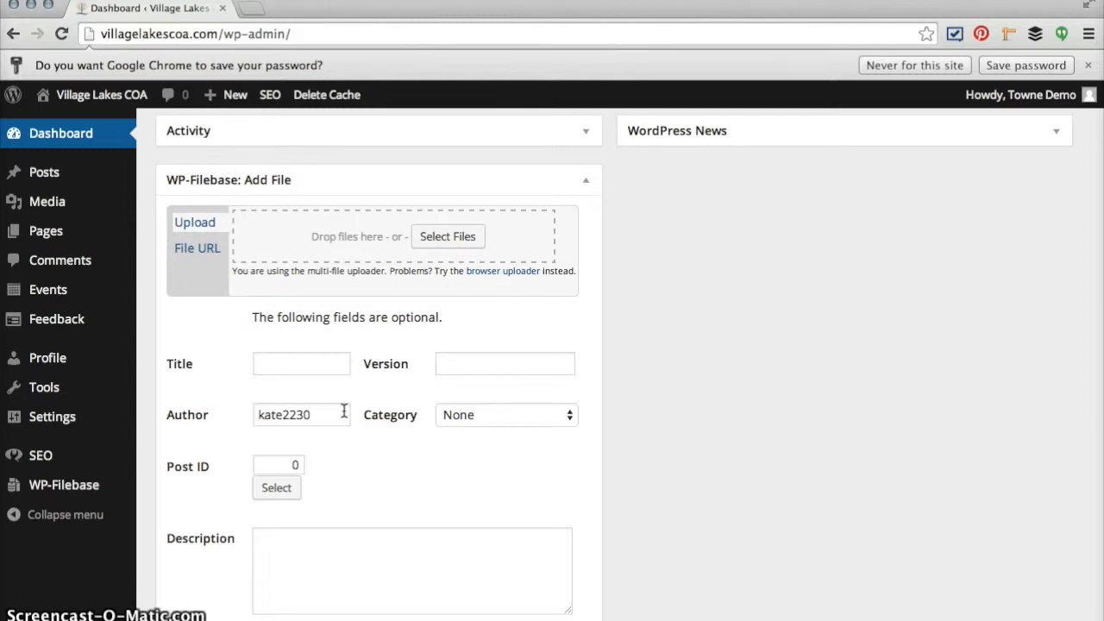
pyautogui.click(450, 236)
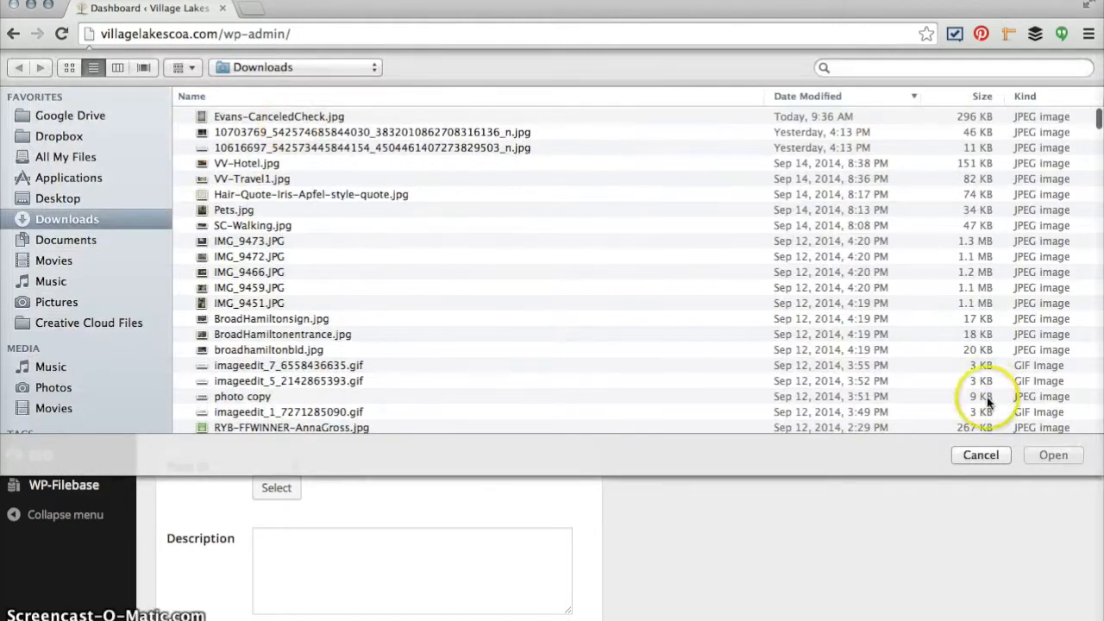
pyautogui.click(978, 456)
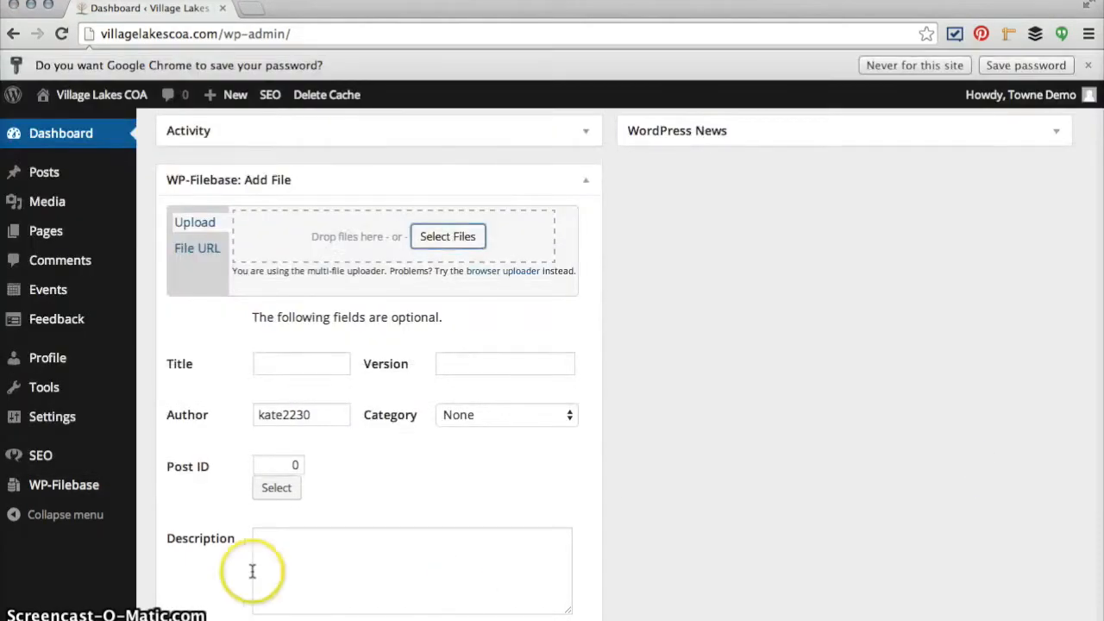
pyautogui.scroll(-3, 252, 572)
pyautogui.scroll(-5, 252, 572)
pyautogui.click(197, 541)
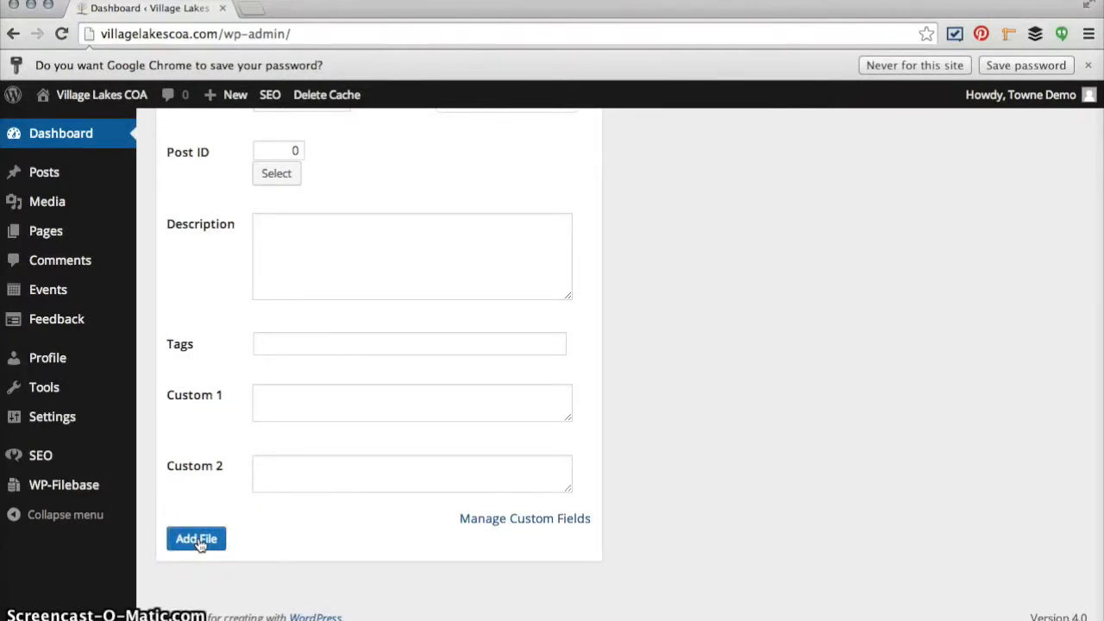
pyautogui.scroll(11, 198, 543)
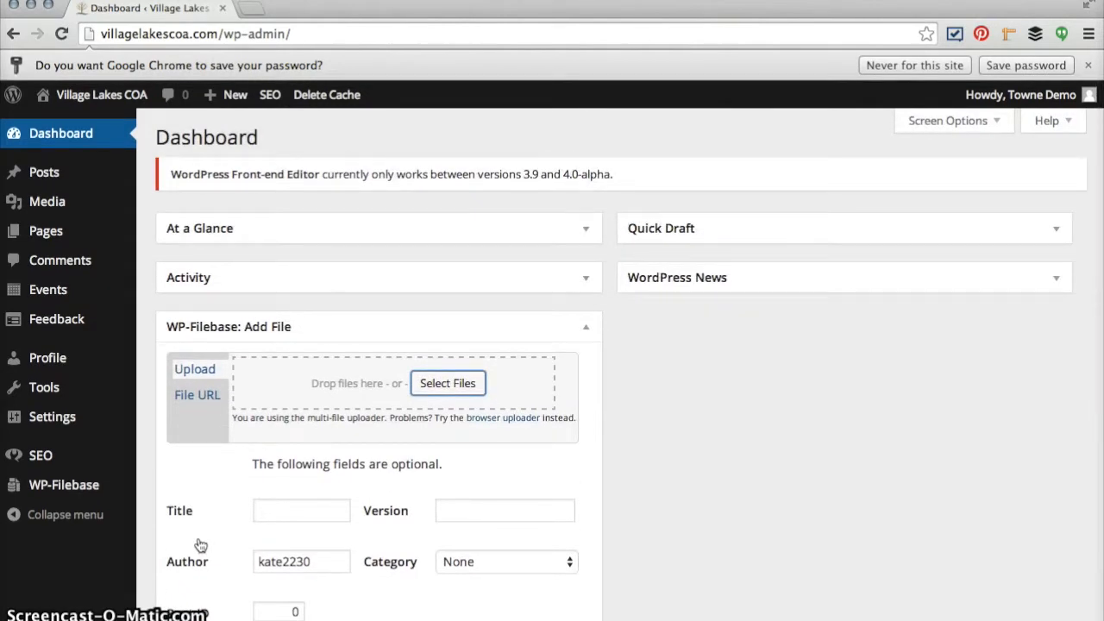
pyautogui.click(588, 332)
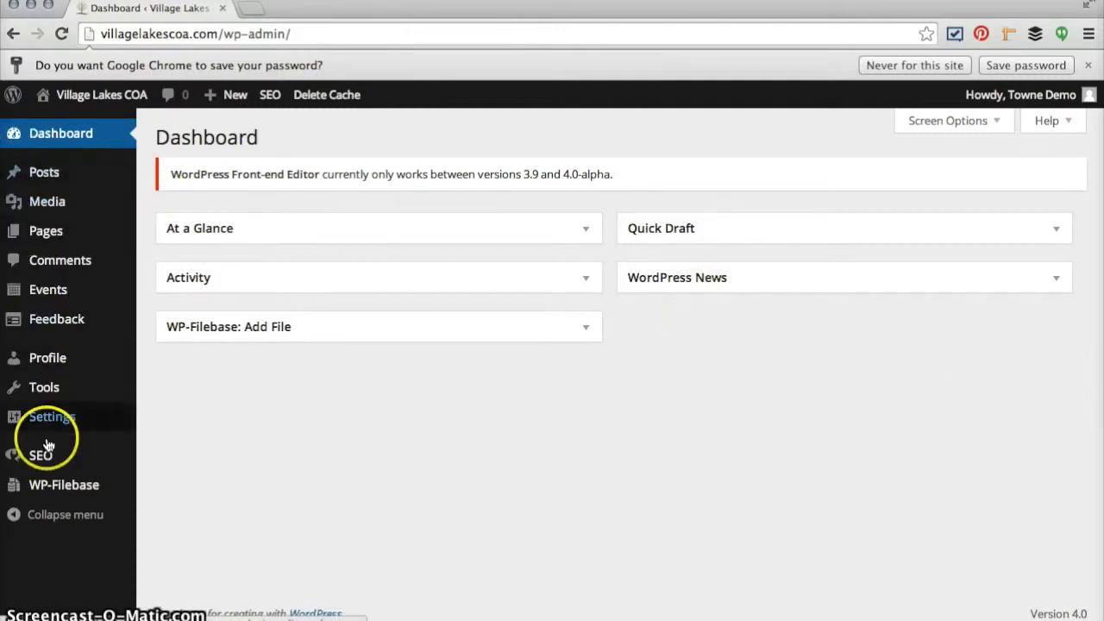
# Step: Open the Media Library and show its upload area for adding new files
pyautogui.moveTo(47, 163)
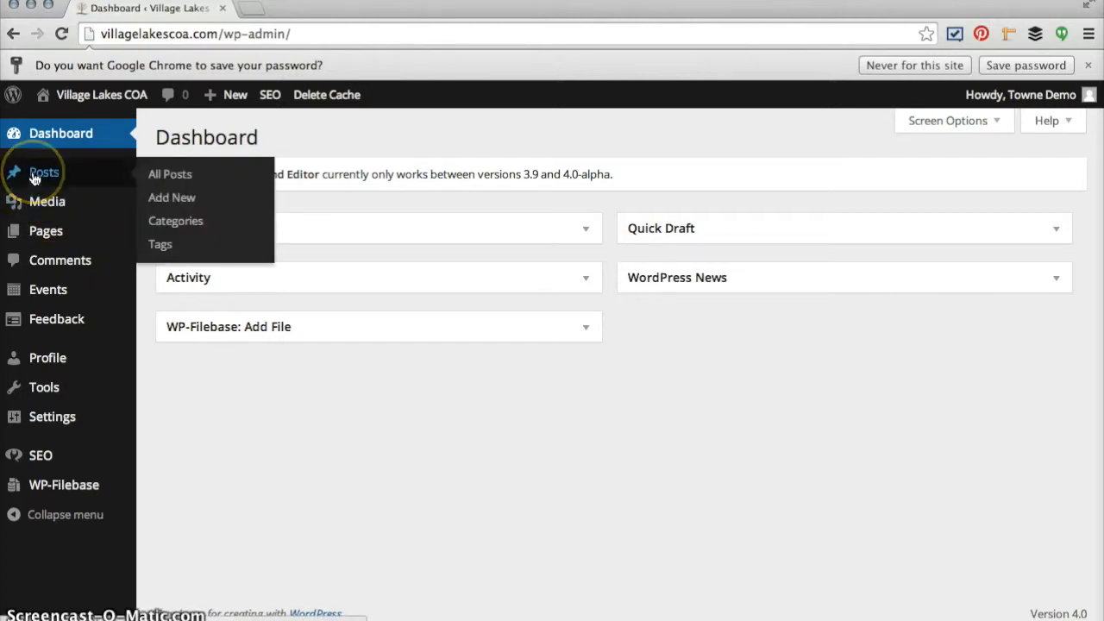
pyautogui.moveTo(37, 203)
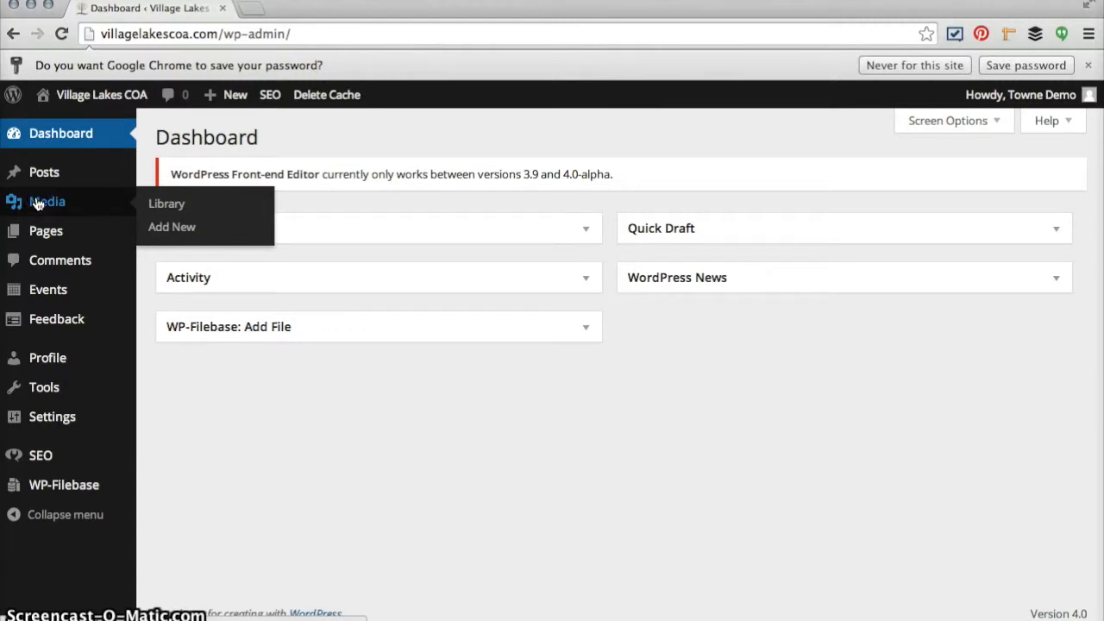
pyautogui.click(37, 204)
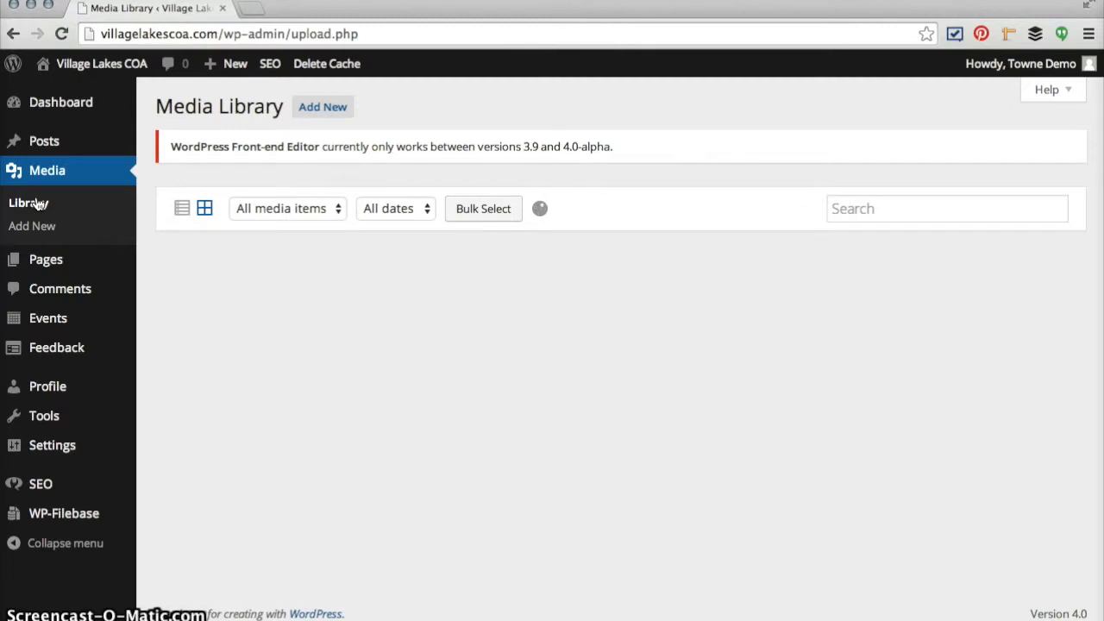
pyautogui.click(321, 112)
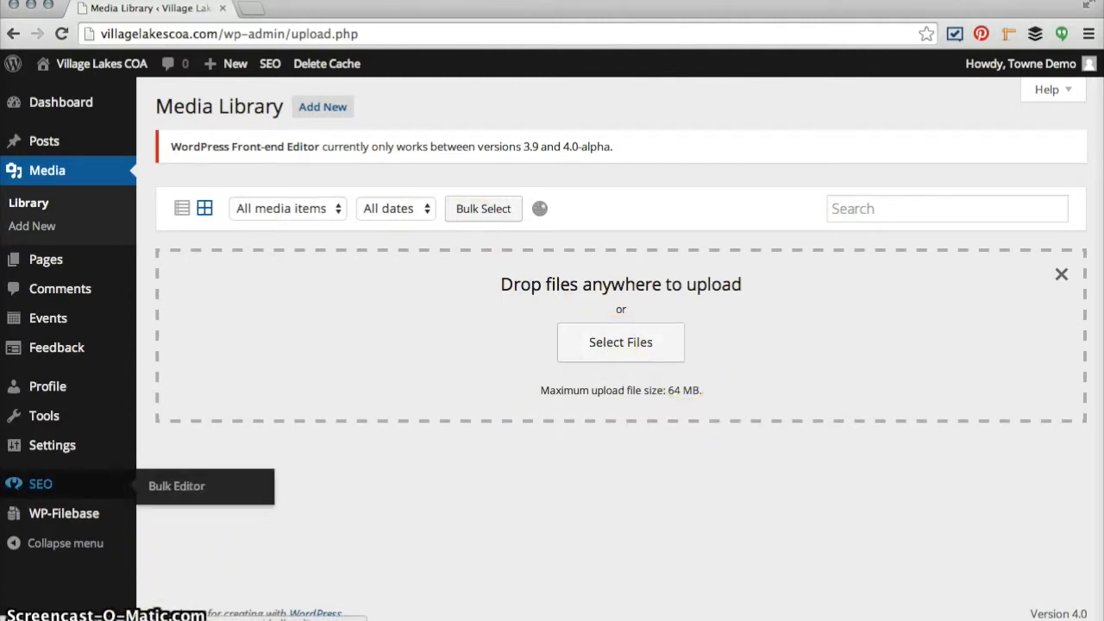
pyautogui.click(637, 345)
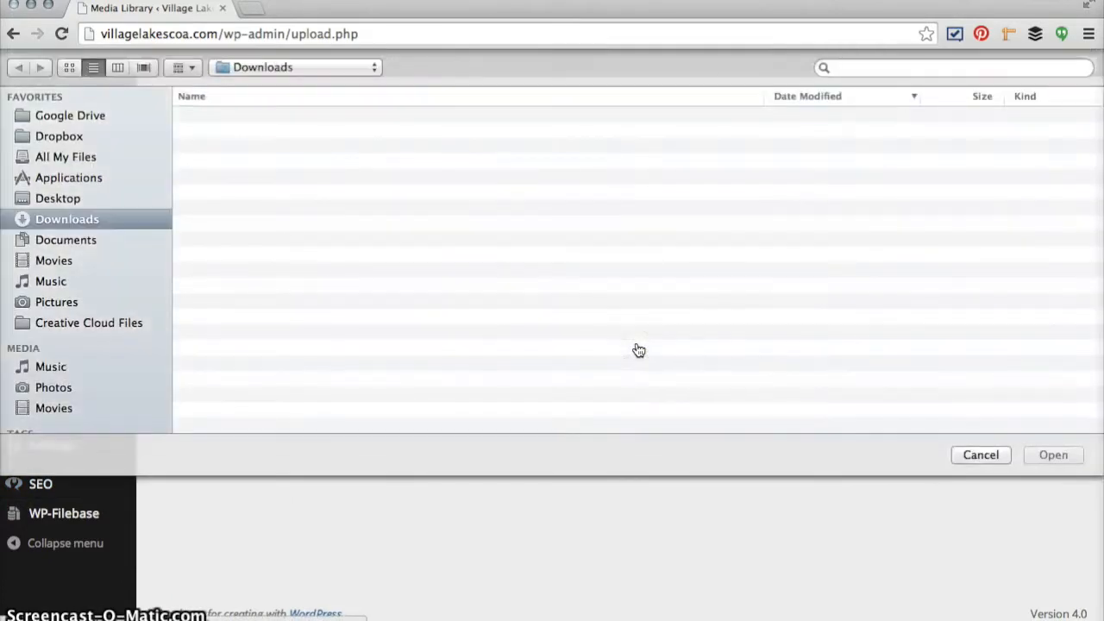
pyautogui.scroll(-10, 377, 277)
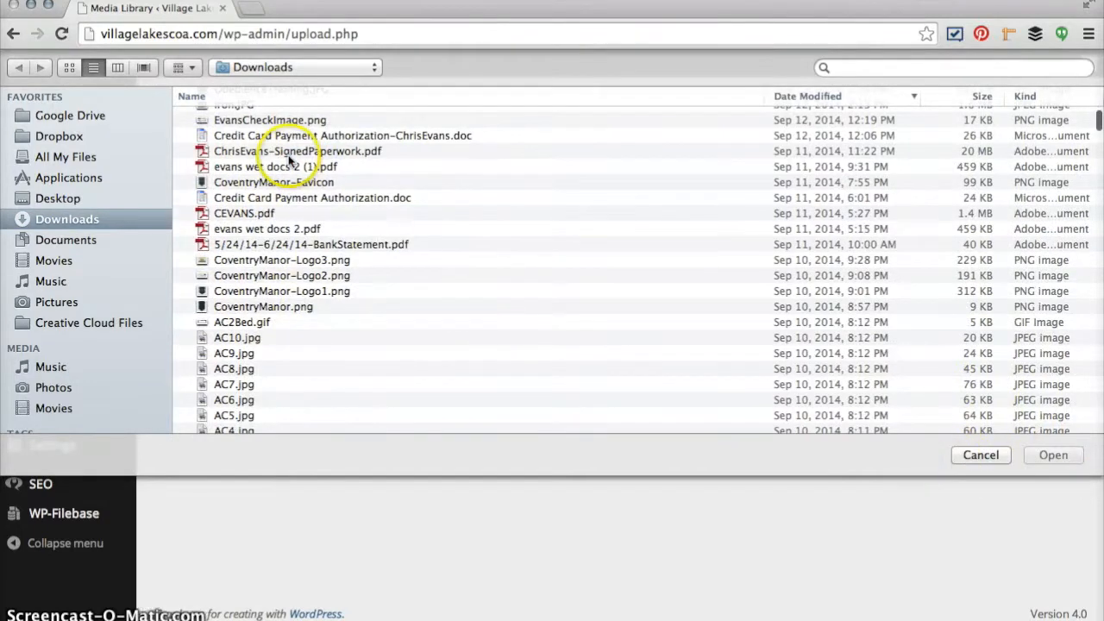
pyautogui.click(258, 180)
pyautogui.hotkey('shift', 'Down')
pyautogui.hotkey('shift', 'Down')
pyautogui.hotkey('shift', 'Down')
pyautogui.hotkey('shift', 'Down')
pyautogui.hotkey('shift', 'Down')
pyautogui.hotkey('shift', 'Down')
pyautogui.hotkey('shift', 'Down')
pyautogui.hotkey('shift', 'Down')
pyautogui.hotkey('shift', 'Down')
pyautogui.hotkey('shift', 'Down')
pyautogui.hotkey('shift', 'Down')
pyautogui.hotkey('shift', 'Down')
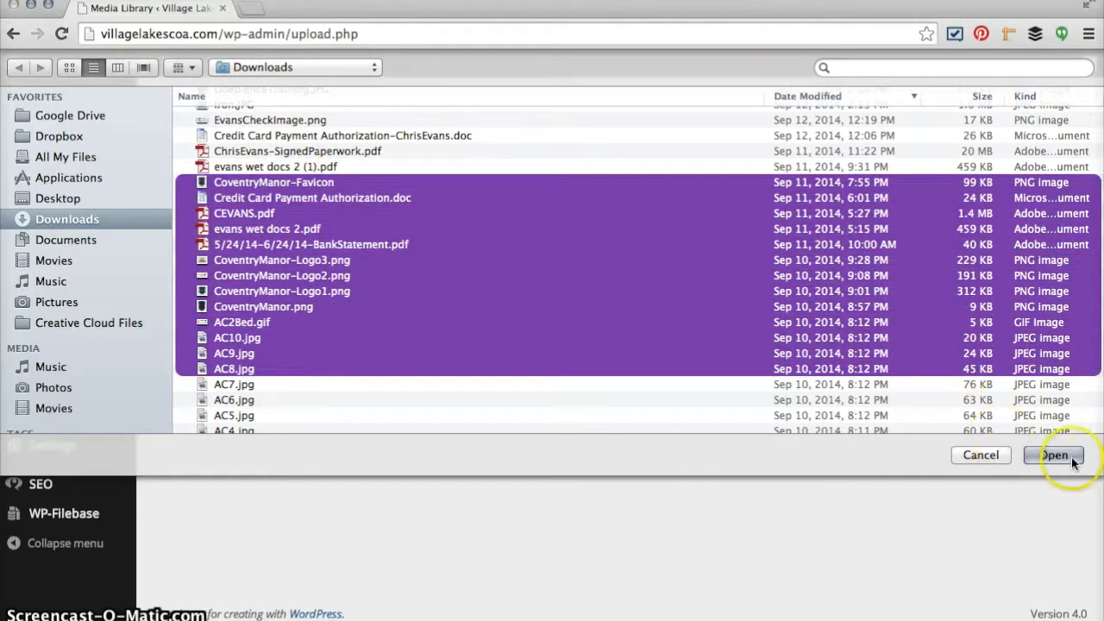
pyautogui.click(984, 455)
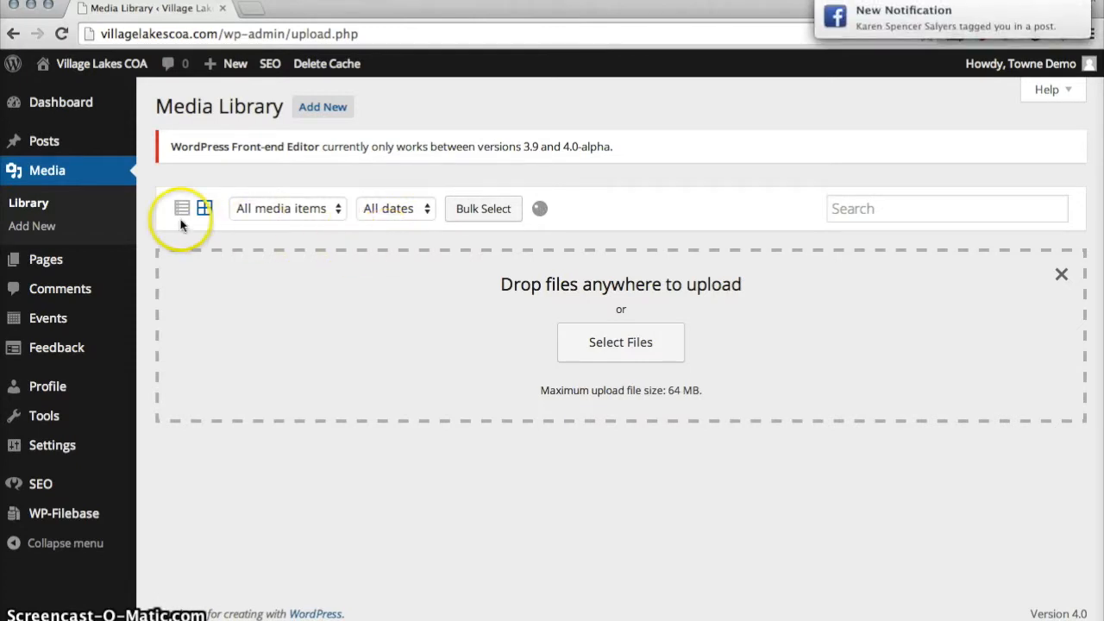
# Step: Open the About Us page for editing from the list of all pages
pyautogui.moveTo(49, 257)
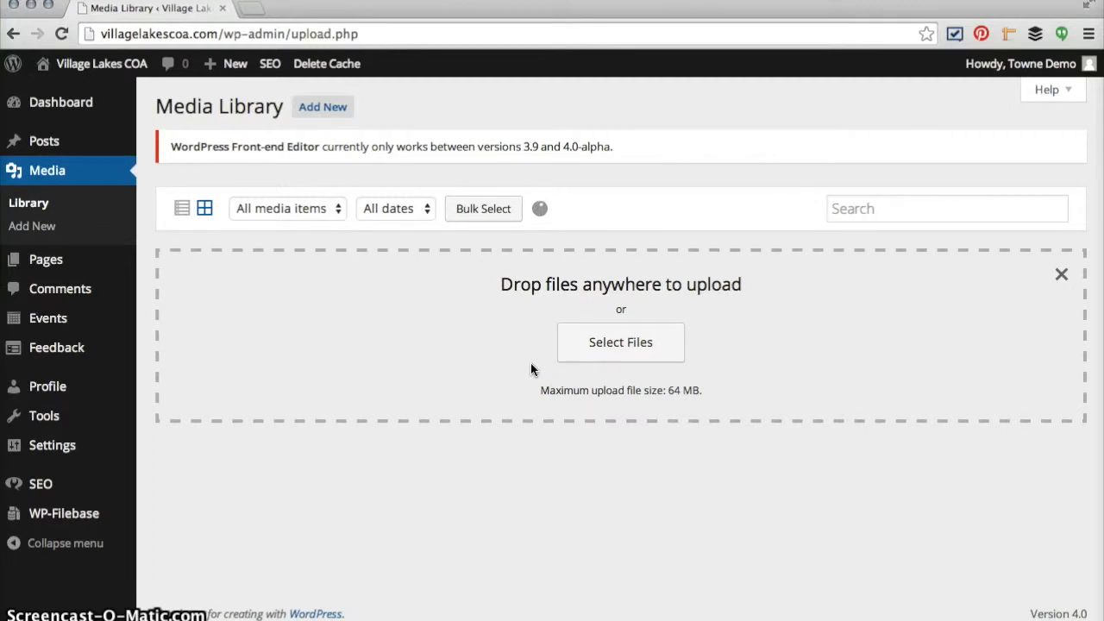
pyautogui.click(53, 259)
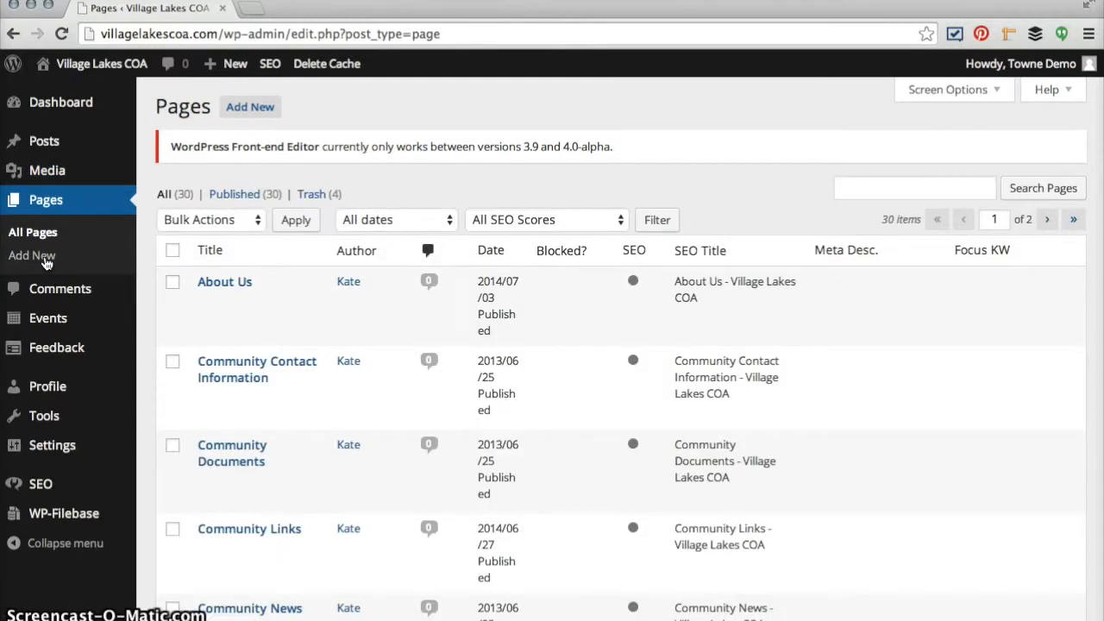
pyautogui.click(187, 321)
pyautogui.scroll(-3, 233, 341)
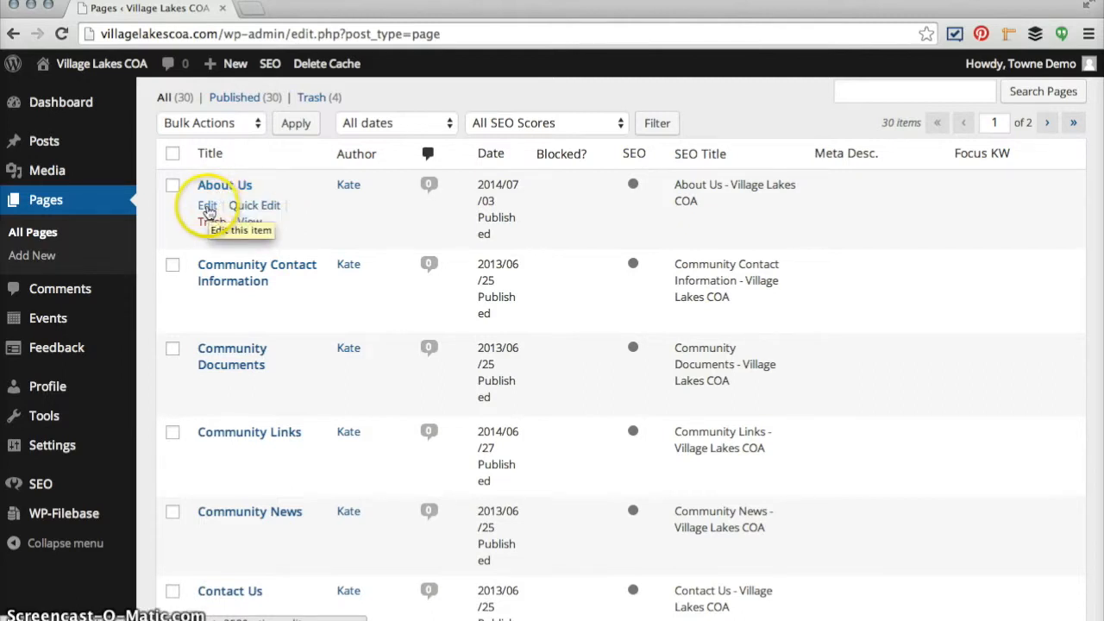
pyautogui.click(219, 187)
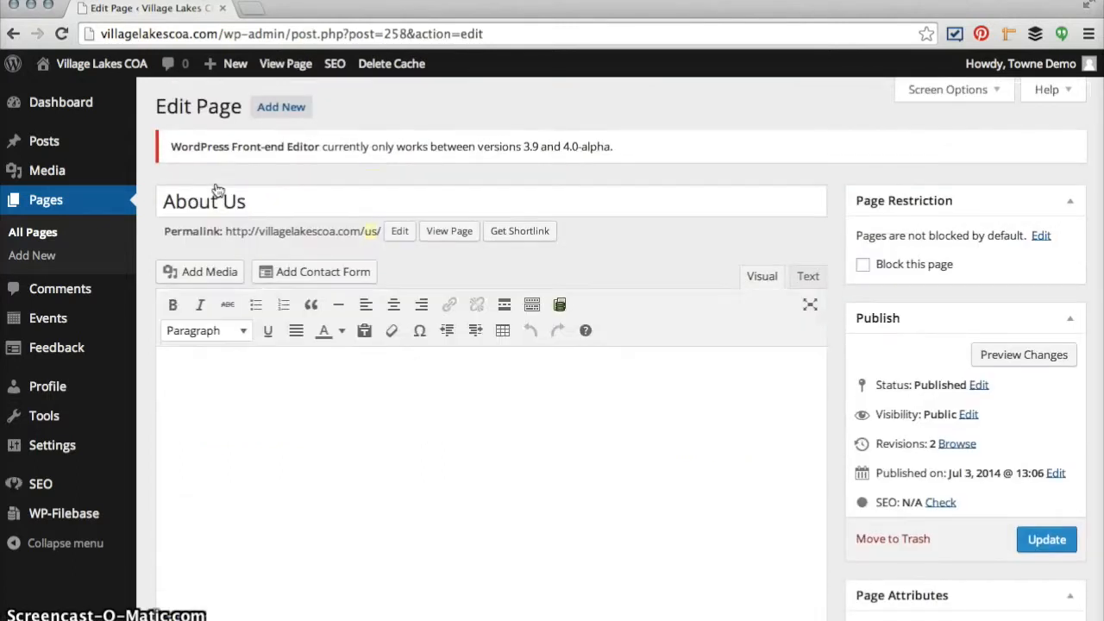
# Step: Delete the letters "mu" from "community" in the sentence about common elements and retype them
pyautogui.click(485, 465)
pyautogui.click(547, 392)
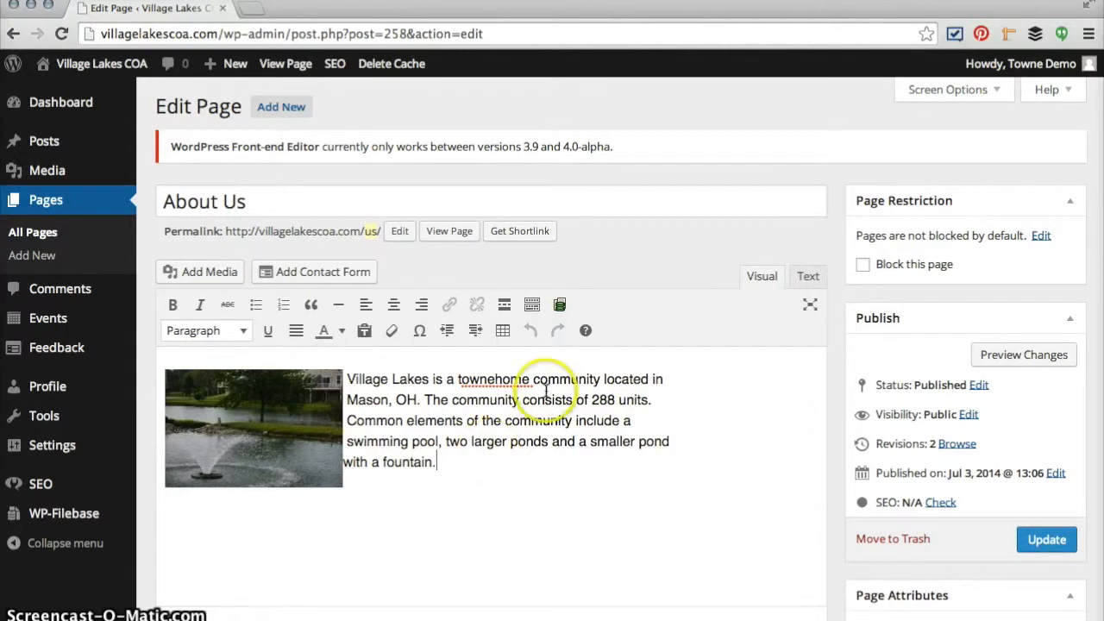
pyautogui.click(646, 418)
pyautogui.click(552, 420)
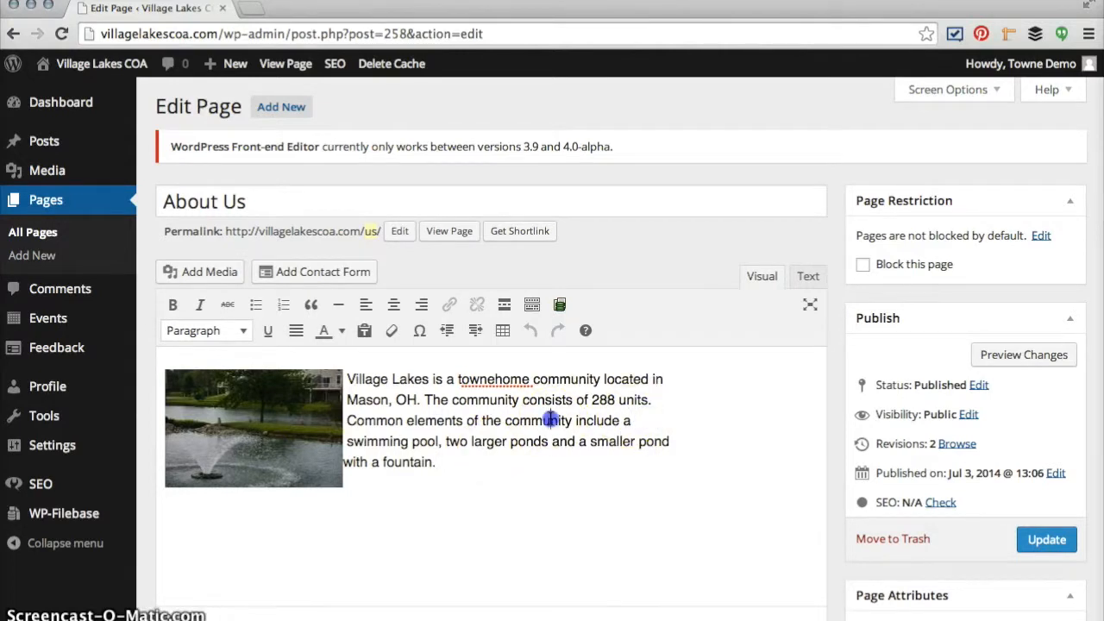
pyautogui.press('BackSpace')
pyautogui.press('BackSpace')
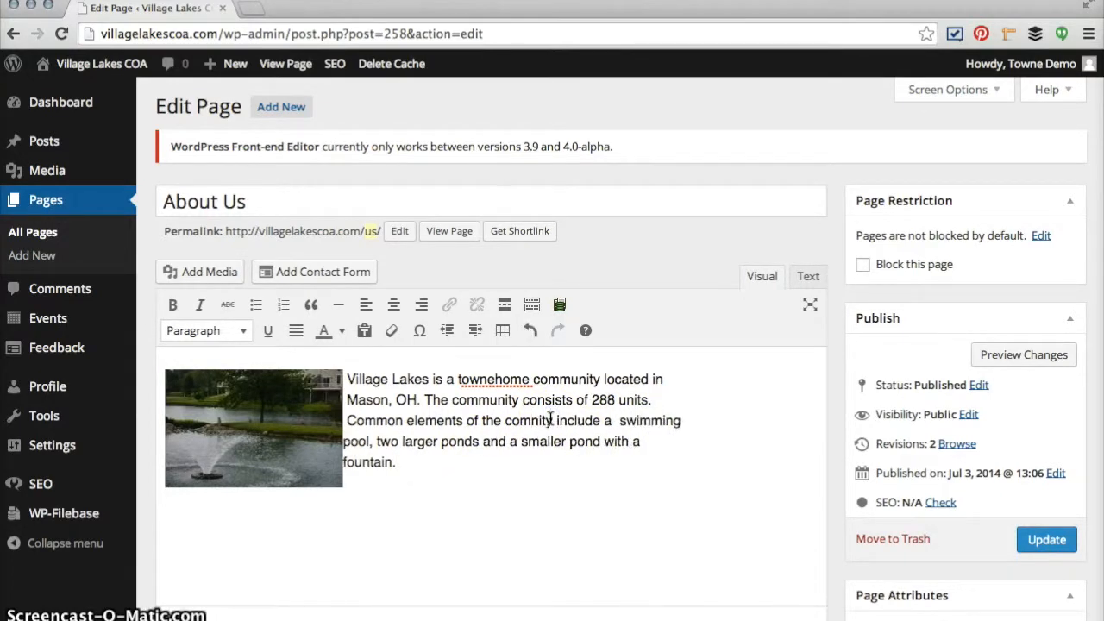
pyautogui.write('mu')
# Step: Try bold and italic on "fountain." at the end of the paragraph, and leave the word with strikethrough only
pyautogui.moveTo(438, 462); pyautogui.dragTo(382, 463)
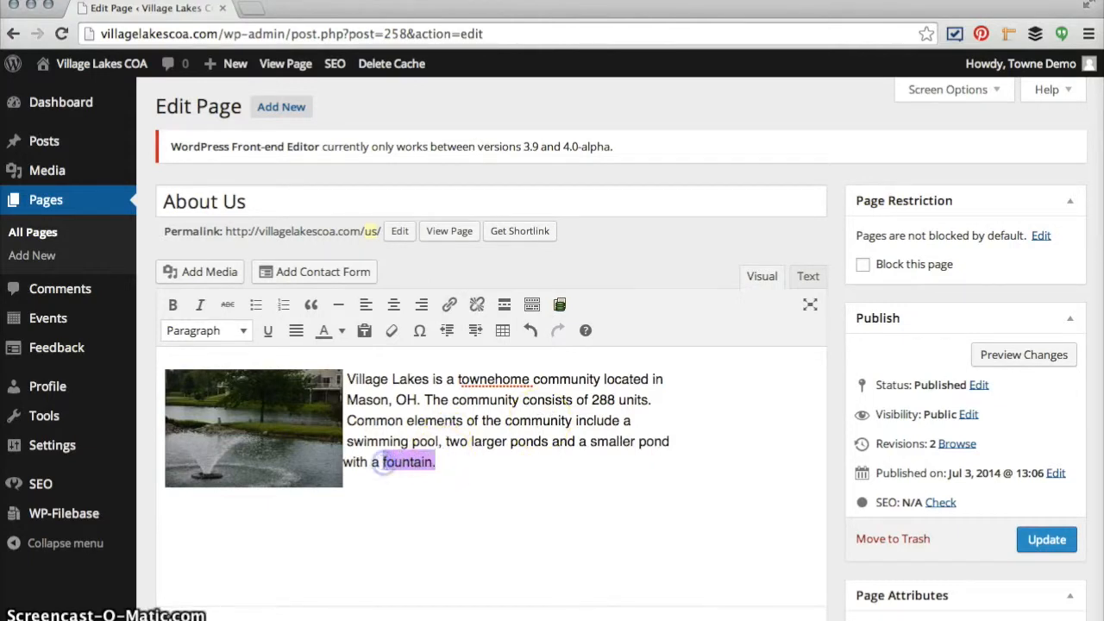
pyautogui.click(173, 305)
pyautogui.click(200, 306)
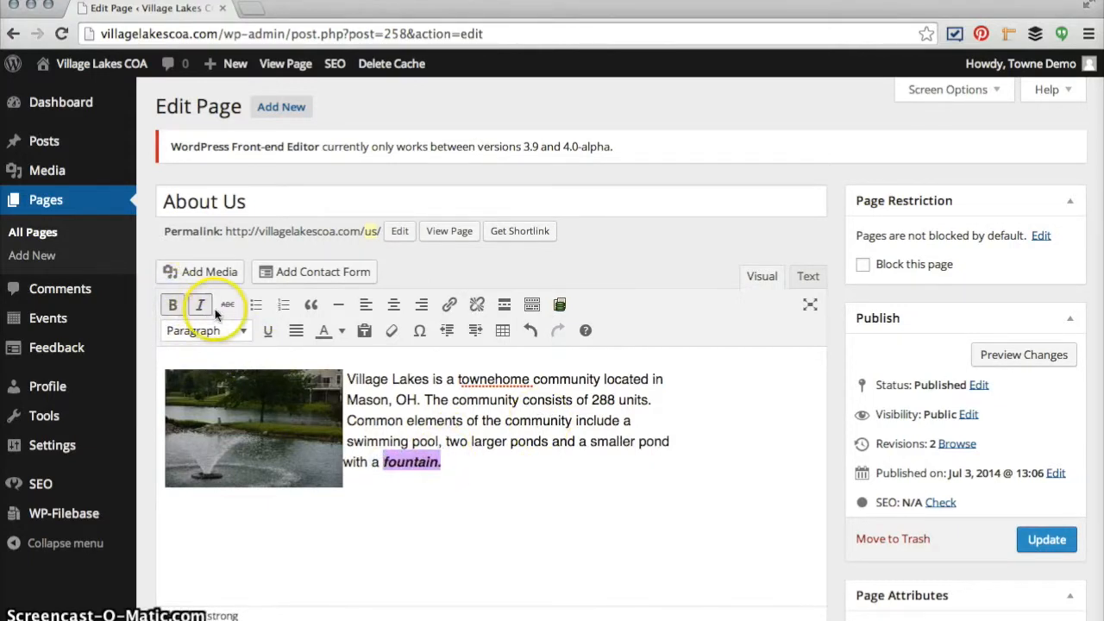
pyautogui.click(174, 306)
pyautogui.click(202, 305)
pyautogui.click(226, 305)
pyautogui.click(341, 332)
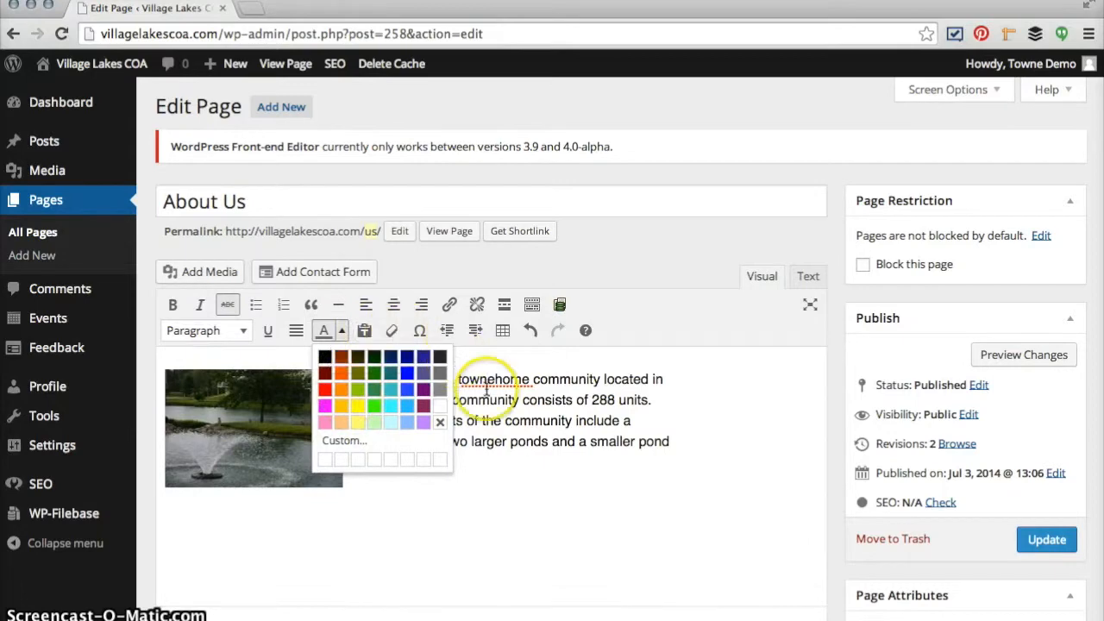
pyautogui.click(522, 450)
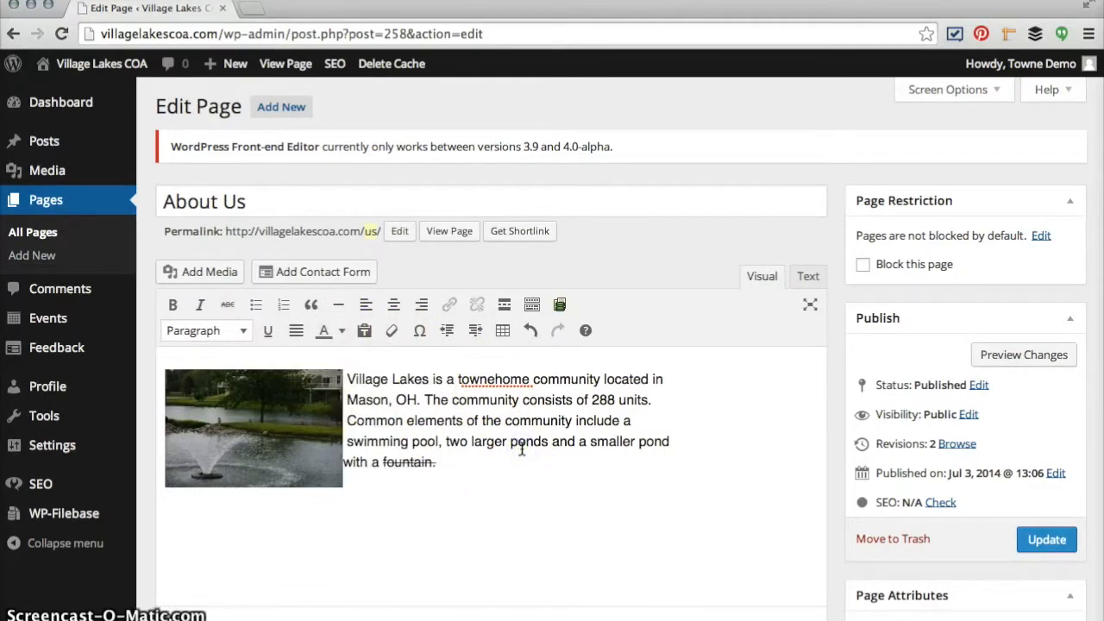
# Step: Shrink the fountain image slightly, and delete it together with the leading space before "Village Lakes"
pyautogui.click(217, 435)
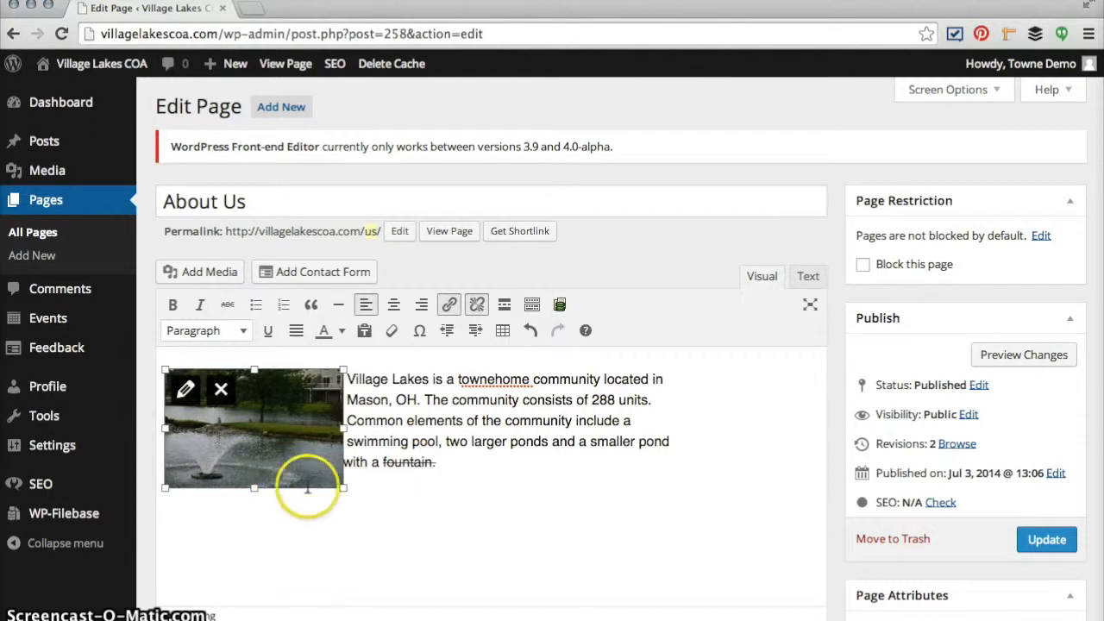
pyautogui.moveTo(343, 489)
pyautogui.mouseDown()
pyautogui.moveTo(369, 495)
pyautogui.moveTo(403, 528)
pyautogui.moveTo(470, 537)
pyautogui.moveTo(436, 557)
pyautogui.moveTo(328, 480)
pyautogui.mouseUp()
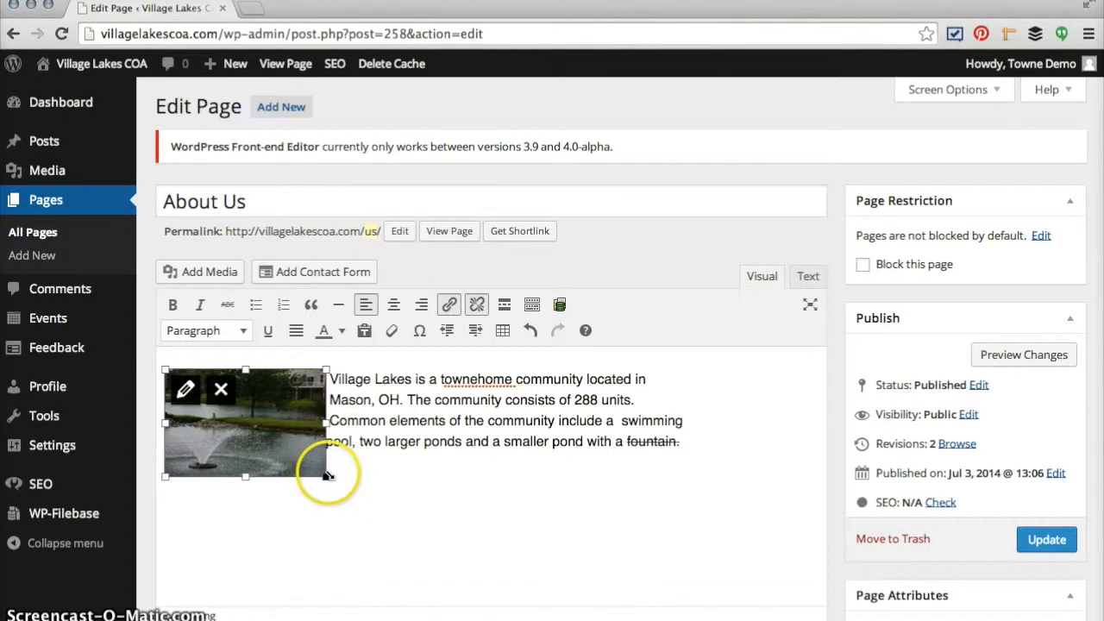
pyautogui.click(223, 395)
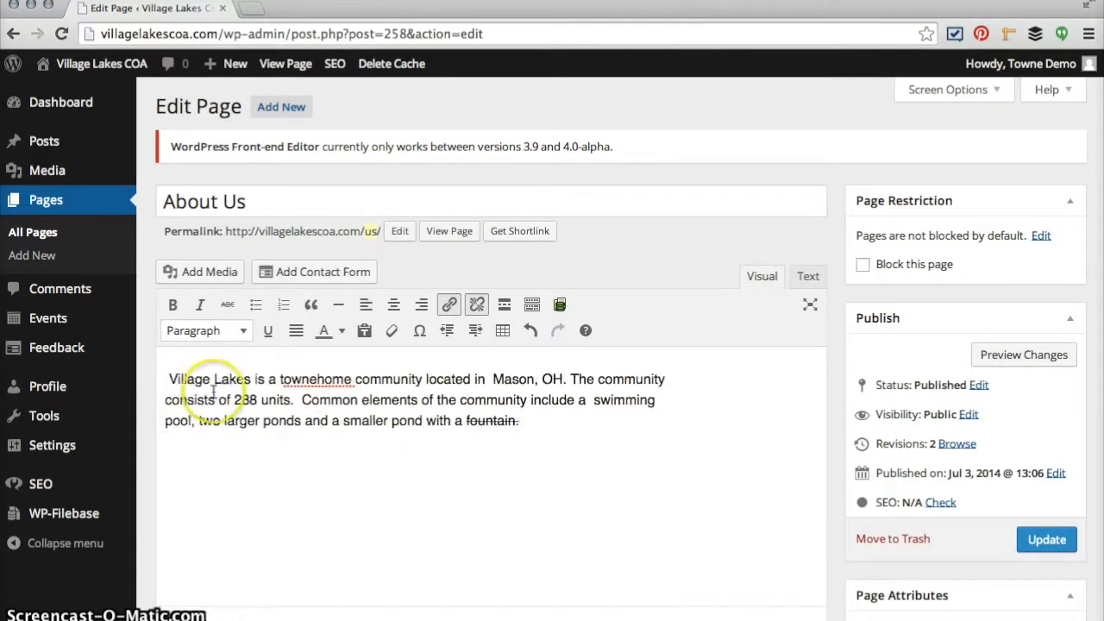
pyautogui.click(166, 379)
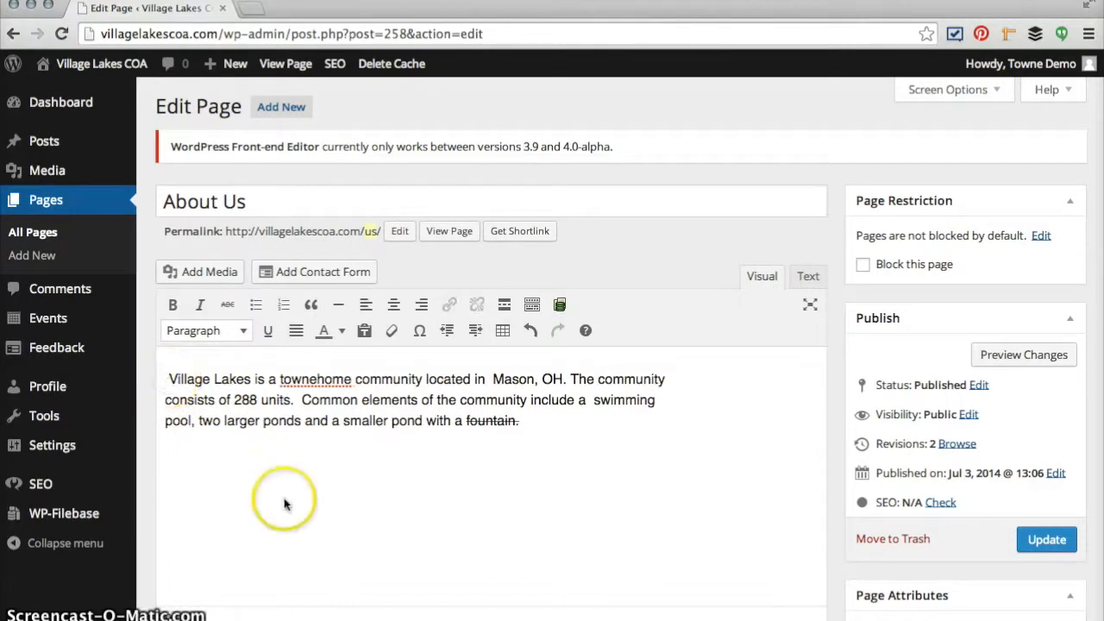
pyautogui.press('BackSpace')
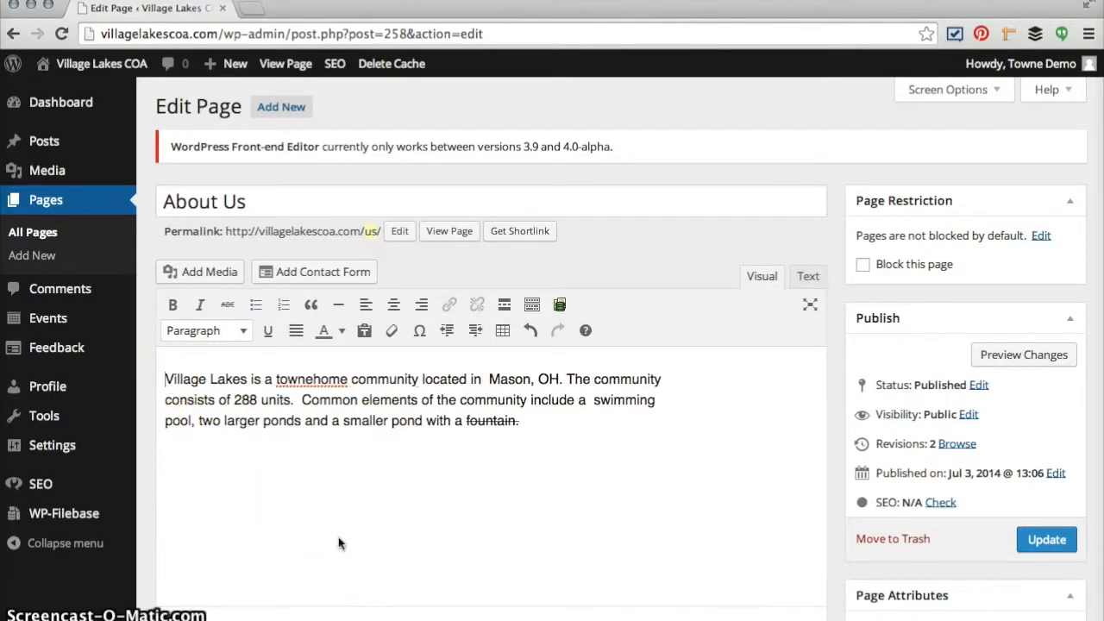
# Step: Look through the Insert Media upload area, its file chooser and the Media Library view, and close it without inserting anything
pyautogui.click(201, 273)
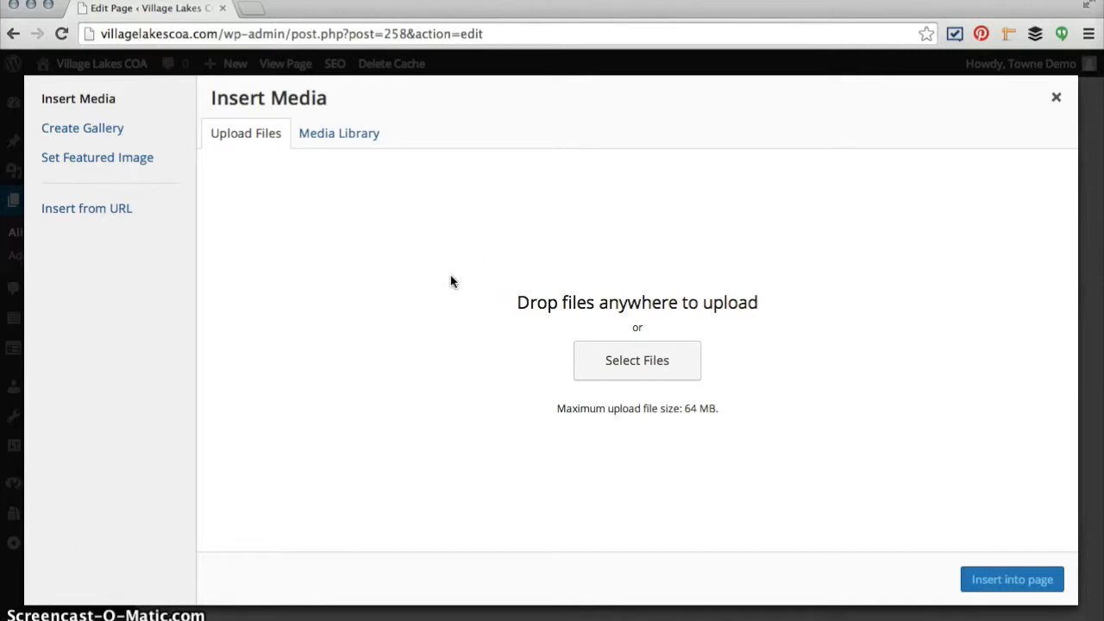
pyautogui.click(655, 367)
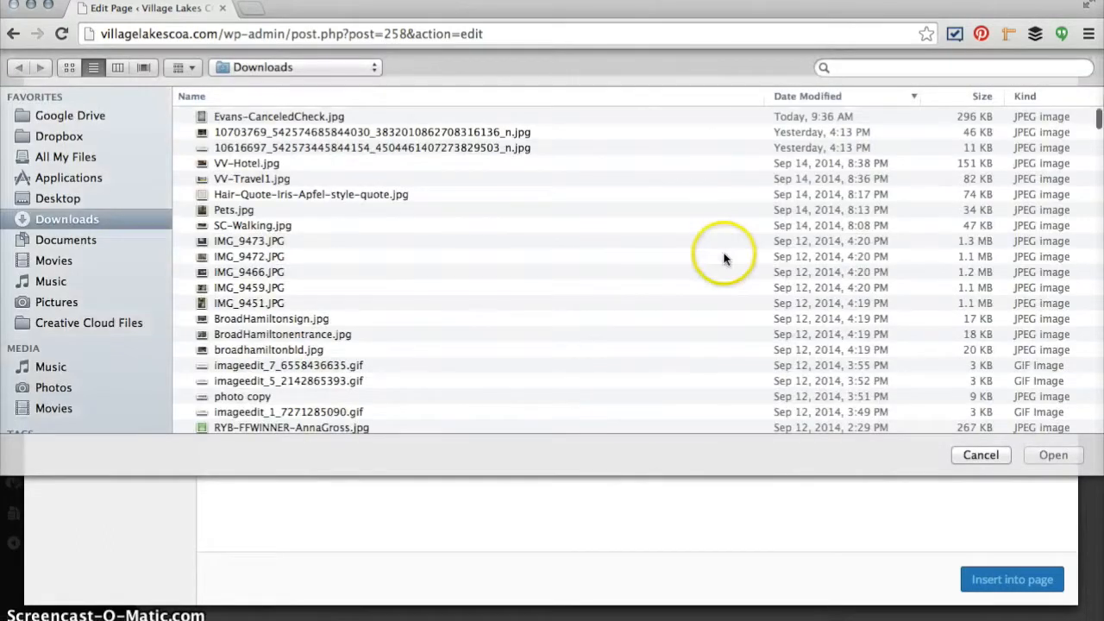
pyautogui.click(981, 454)
pyautogui.click(320, 136)
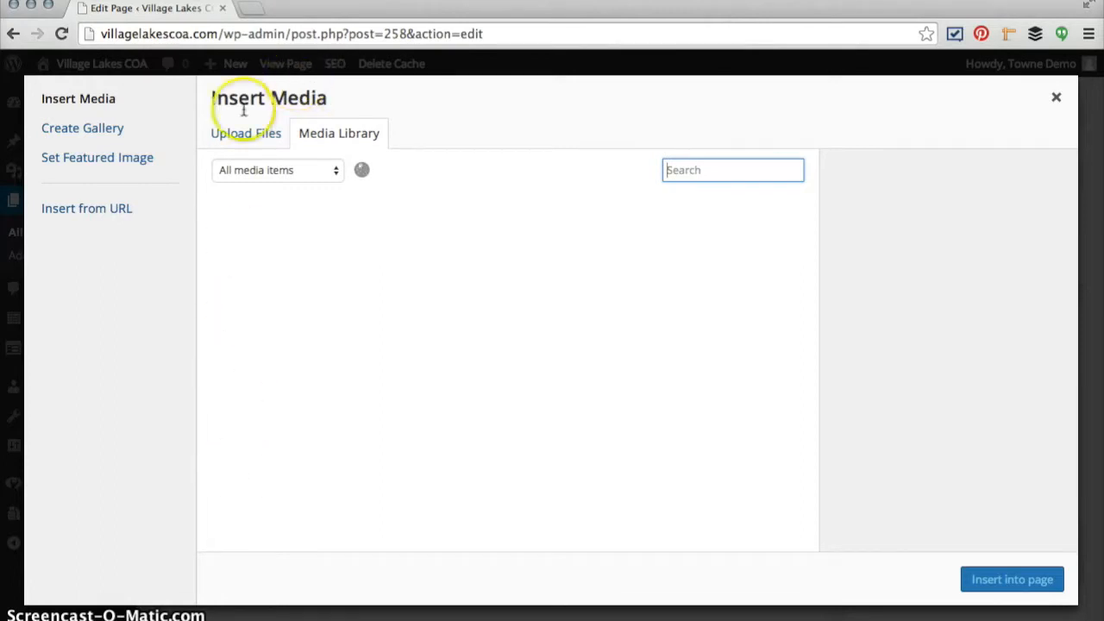
pyautogui.click(229, 134)
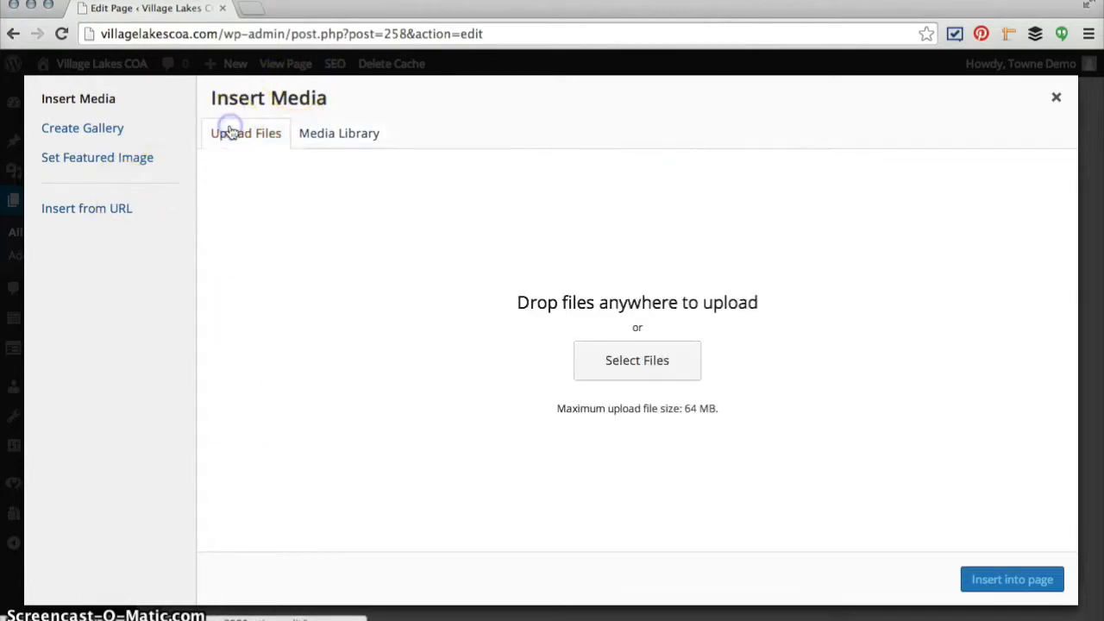
pyautogui.click(1057, 98)
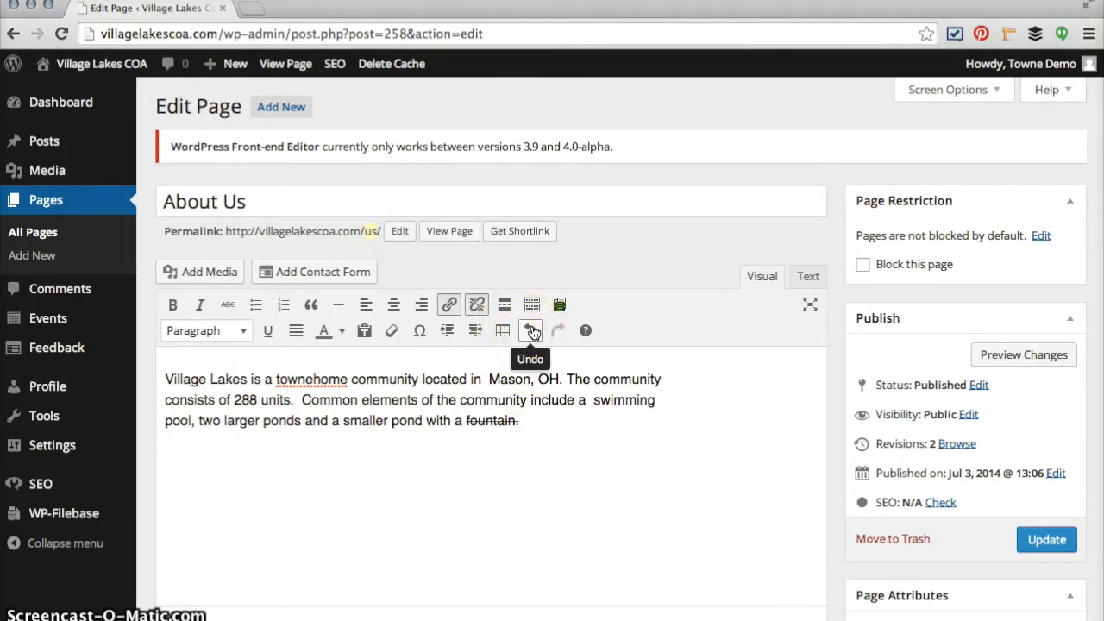
# Step: Undo the space removal, the image deletion and the image resizing on the About Us page
pyautogui.click(532, 333)
pyautogui.click(532, 332)
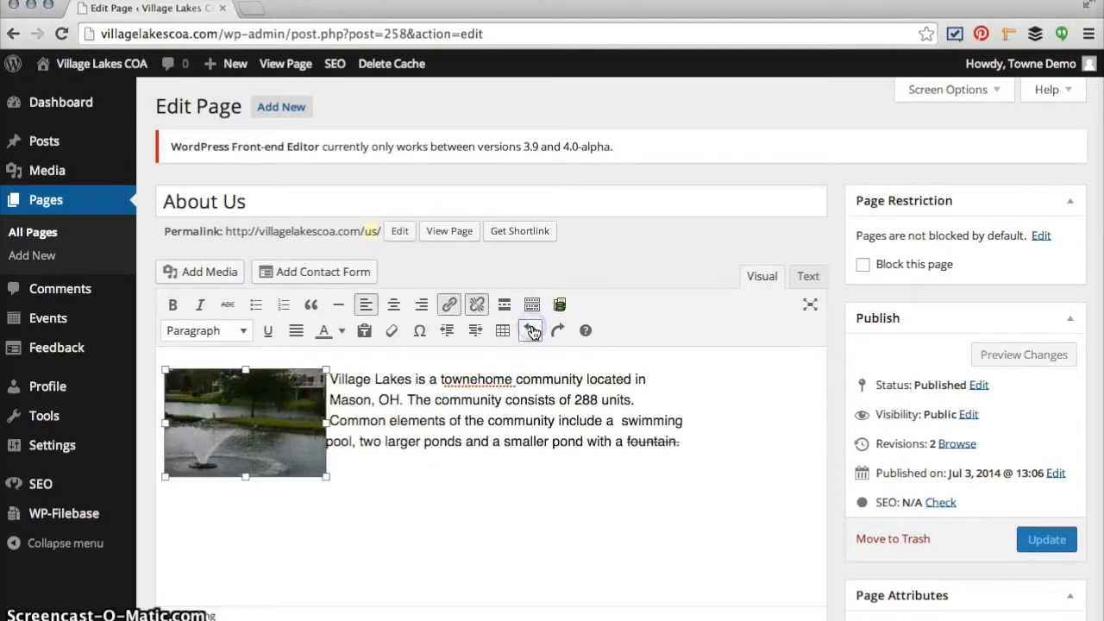
pyautogui.click(533, 333)
pyautogui.click(532, 332)
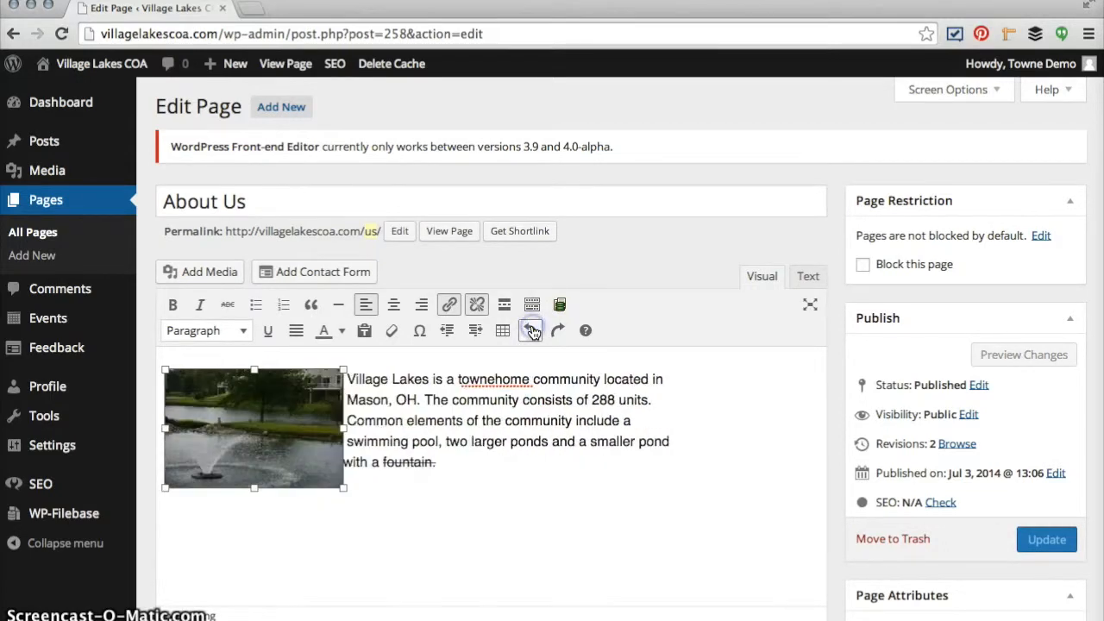
# Step: Remove the strikethrough from "fountain." at the end of the About Us paragraph
pyautogui.click(505, 469)
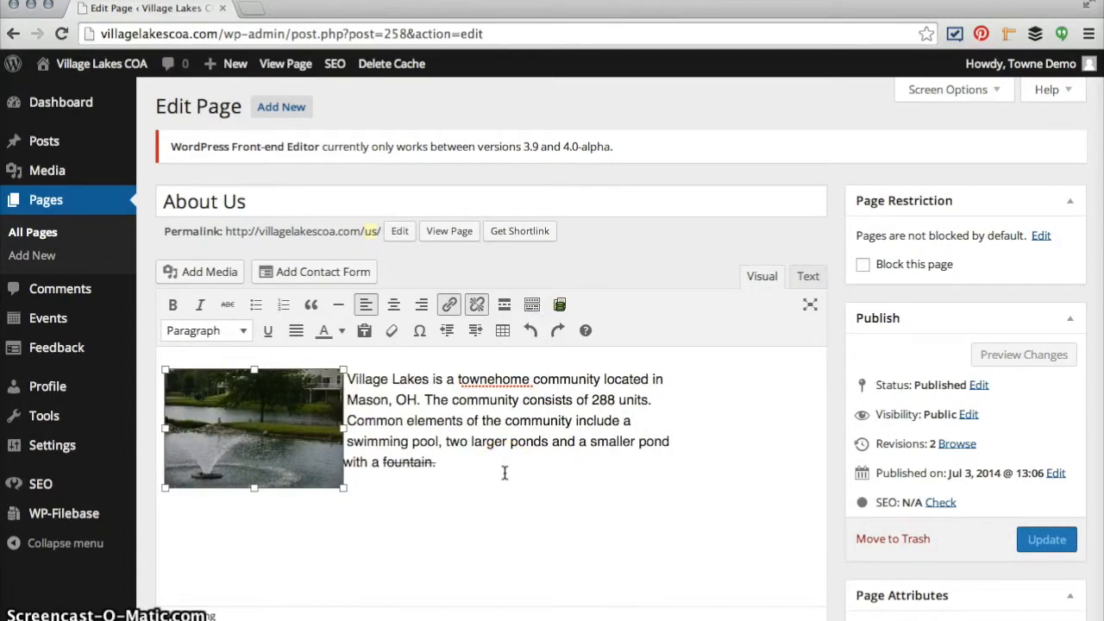
pyautogui.click(453, 462)
pyautogui.moveTo(440, 464); pyautogui.dragTo(381, 464)
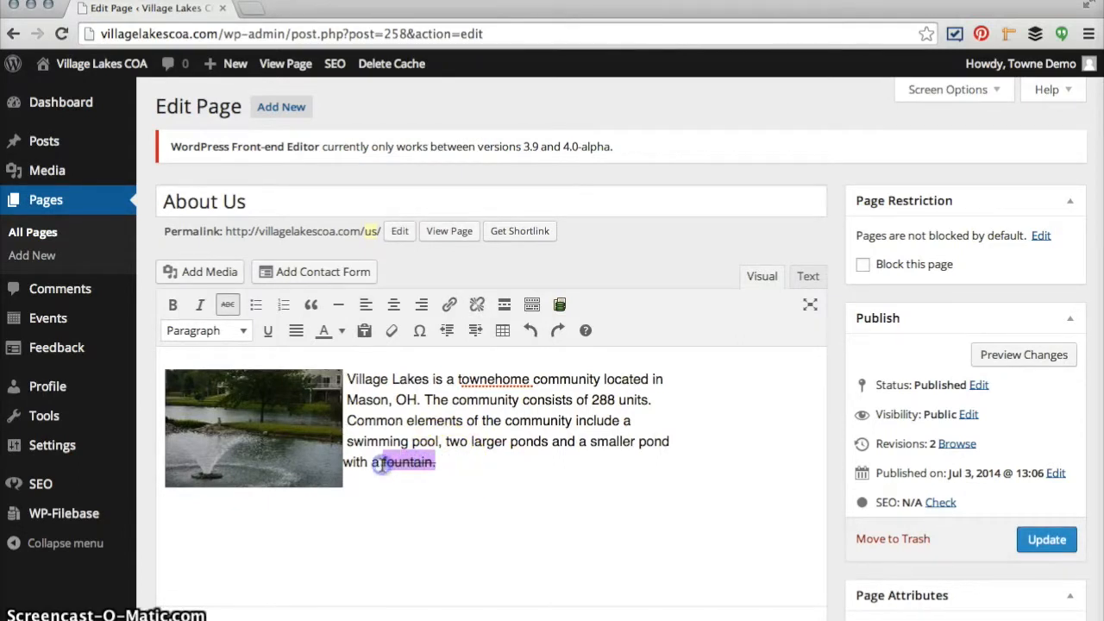
pyautogui.click(227, 305)
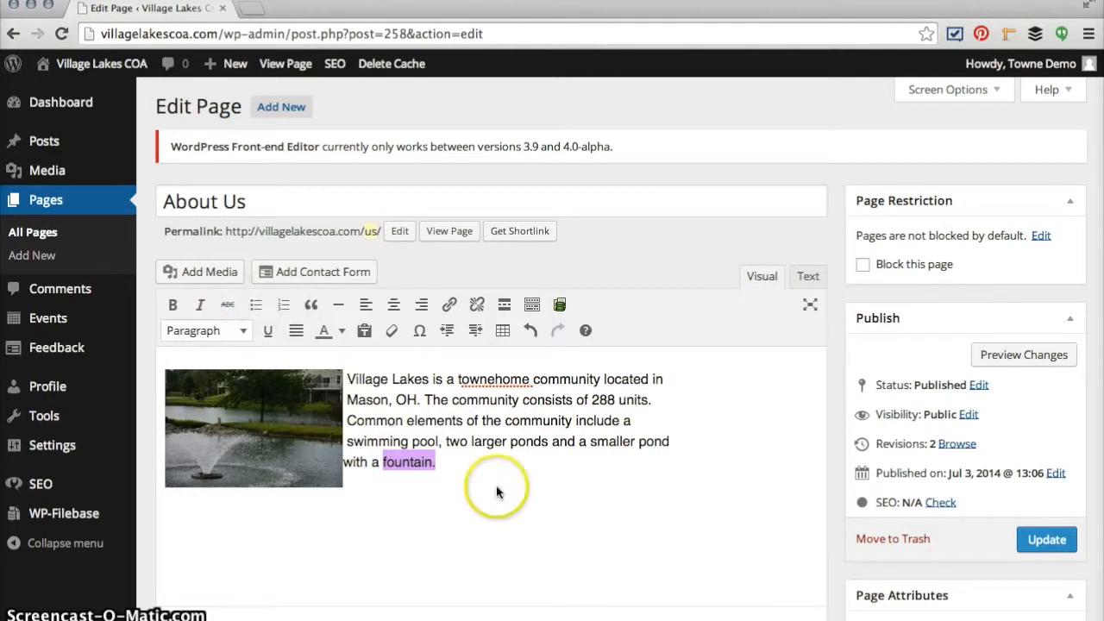
pyautogui.click(477, 421)
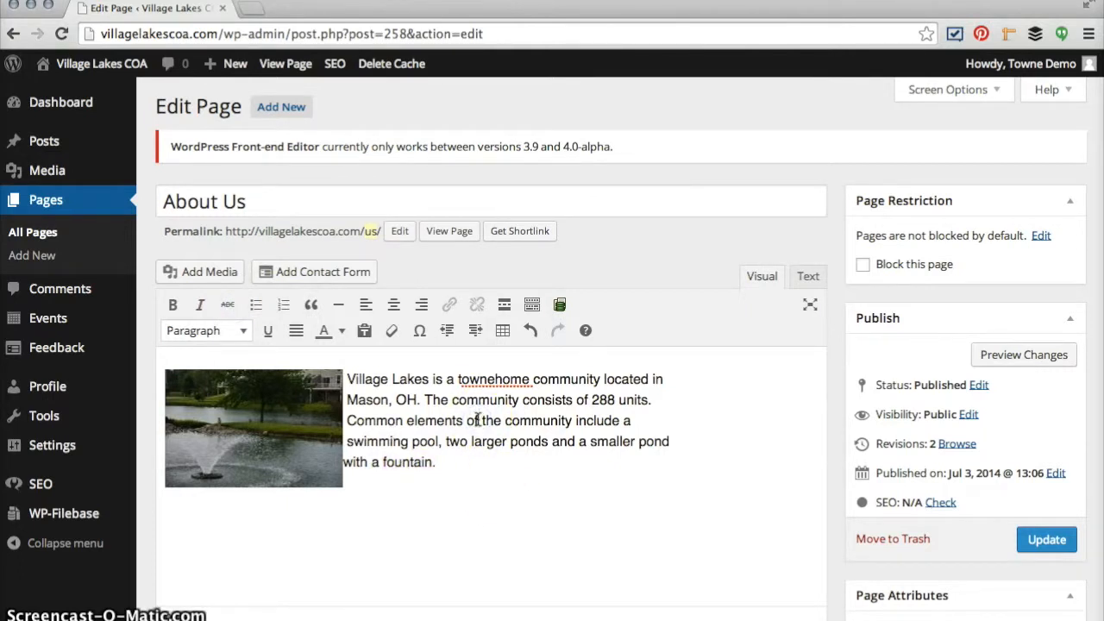
# Step: Try centre alignment on the whole paragraph beside the fountain image
pyautogui.moveTo(346, 380); pyautogui.dragTo(456, 455)
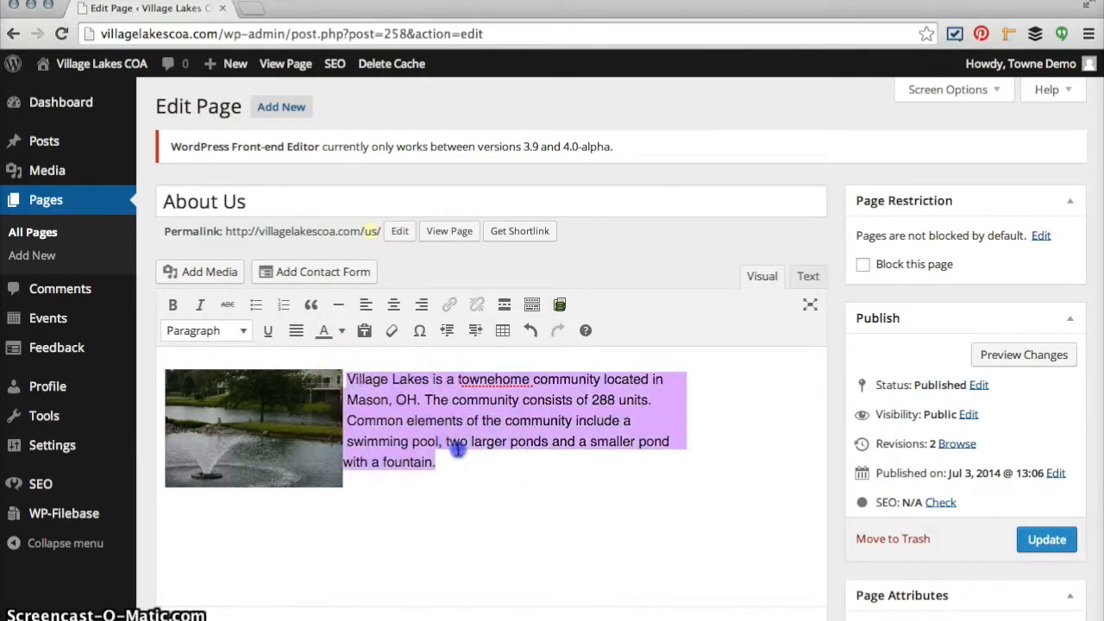
pyautogui.click(394, 307)
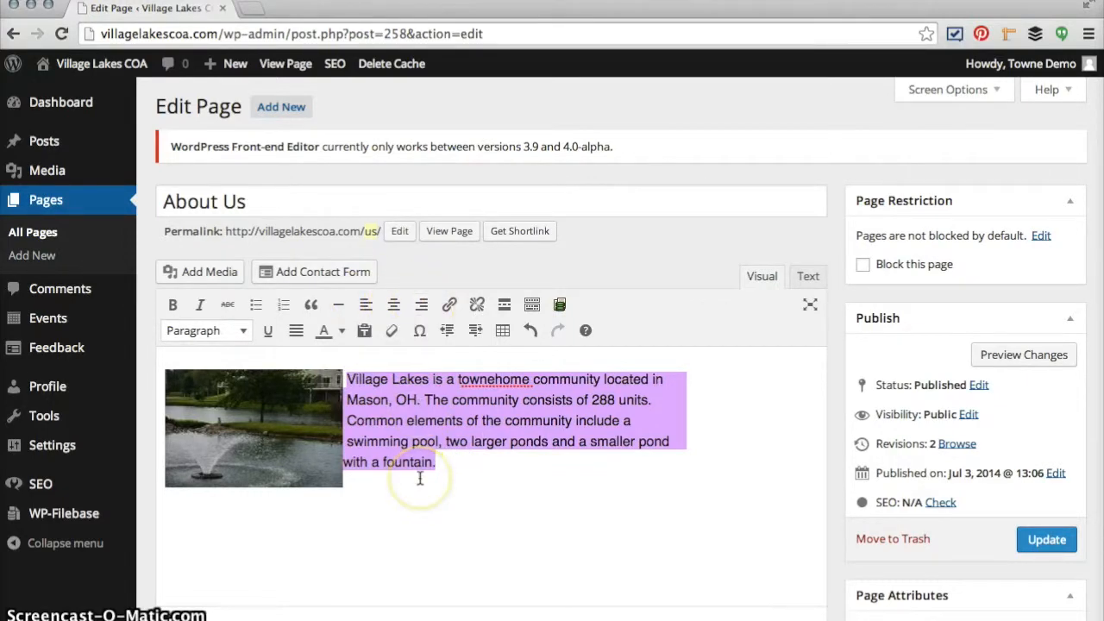
pyautogui.click(461, 467)
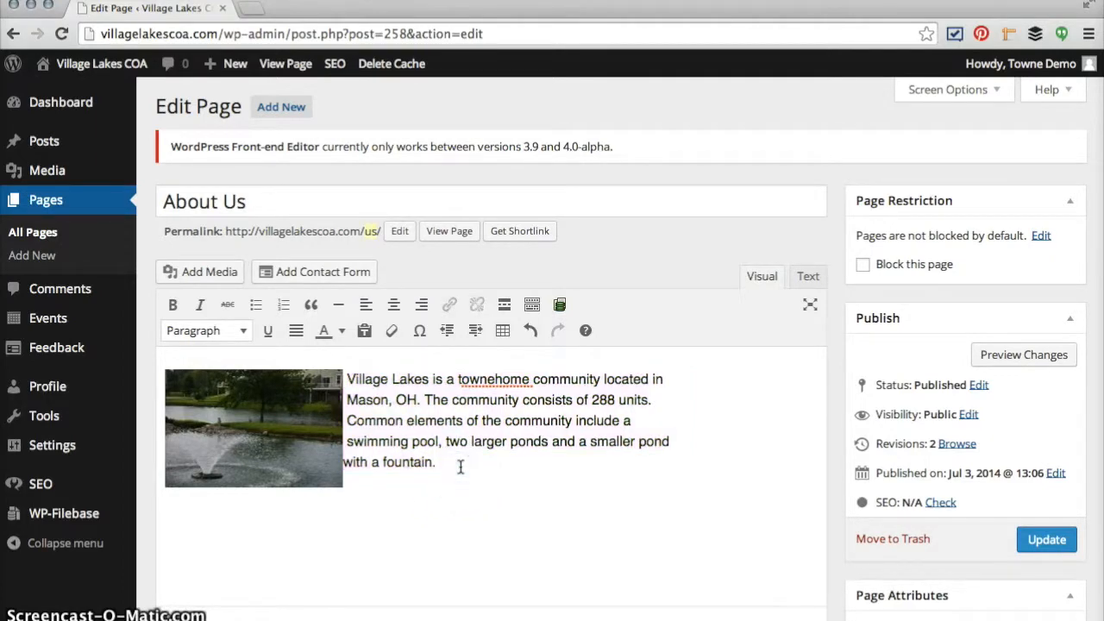
# Step: Open and dismiss the table dialog, and try a bulleted and a numbered list below the paragraph, removing the empty list item
pyautogui.click(504, 332)
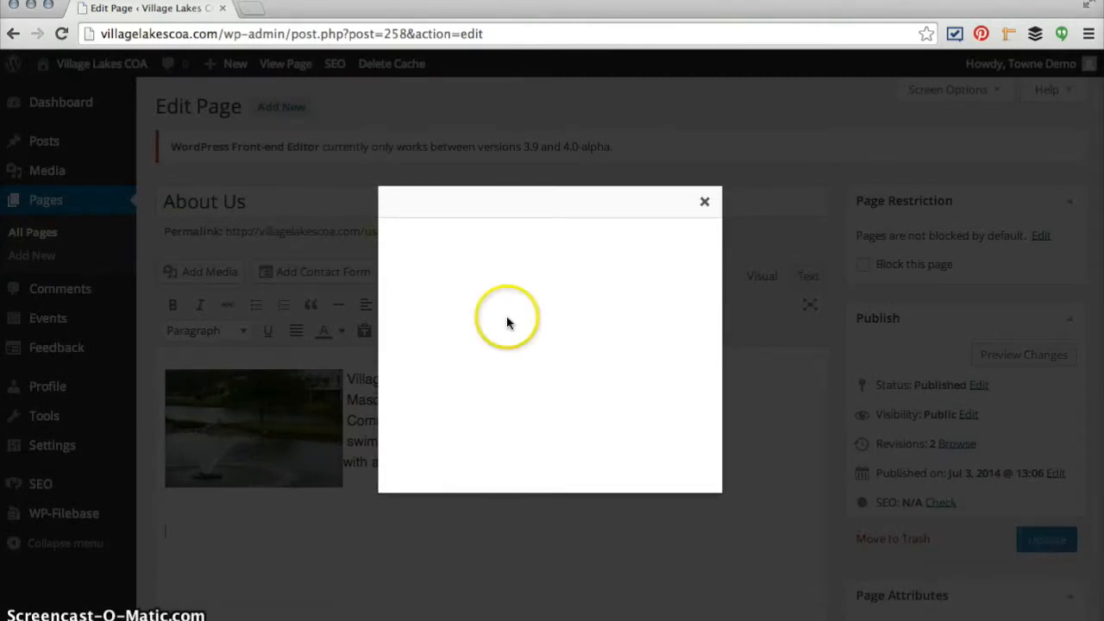
pyautogui.click(699, 213)
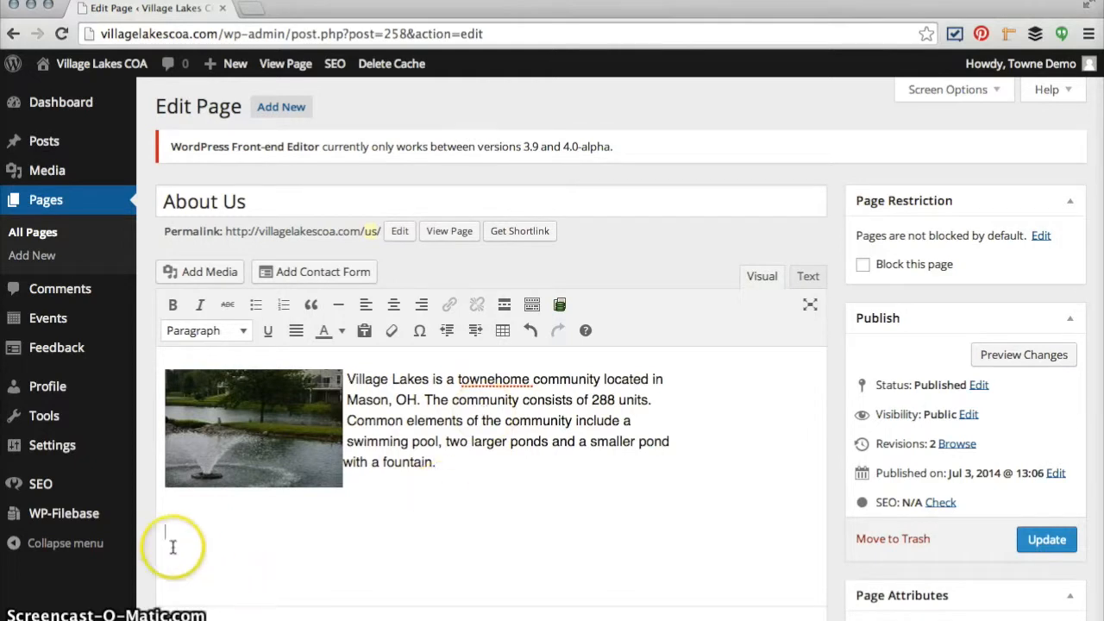
pyautogui.click(256, 306)
pyautogui.click(284, 306)
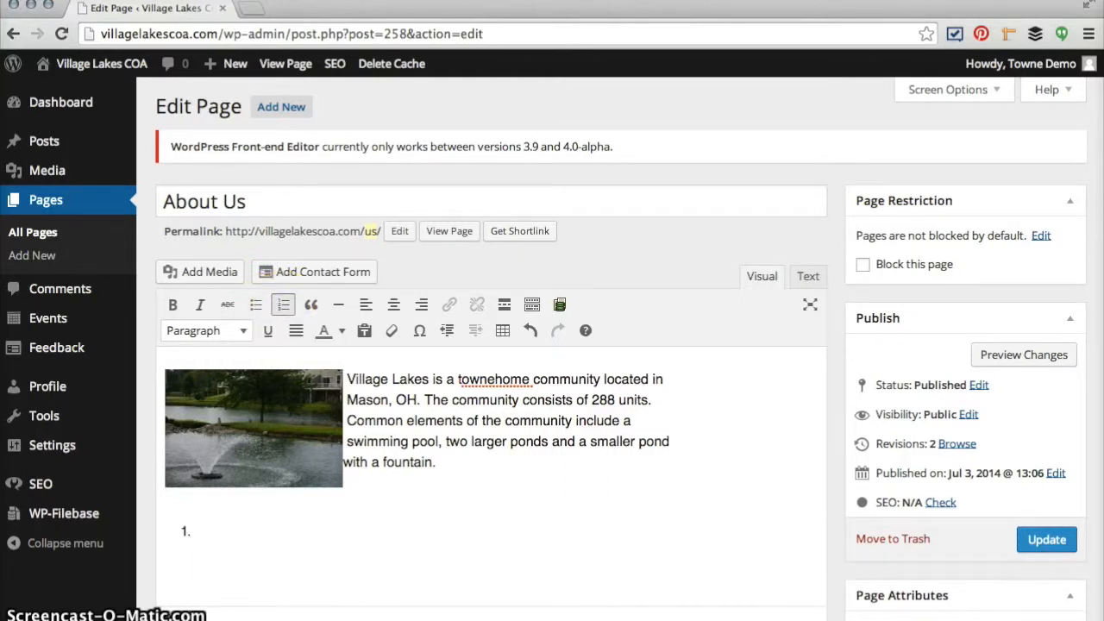
pyautogui.press('BackSpace')
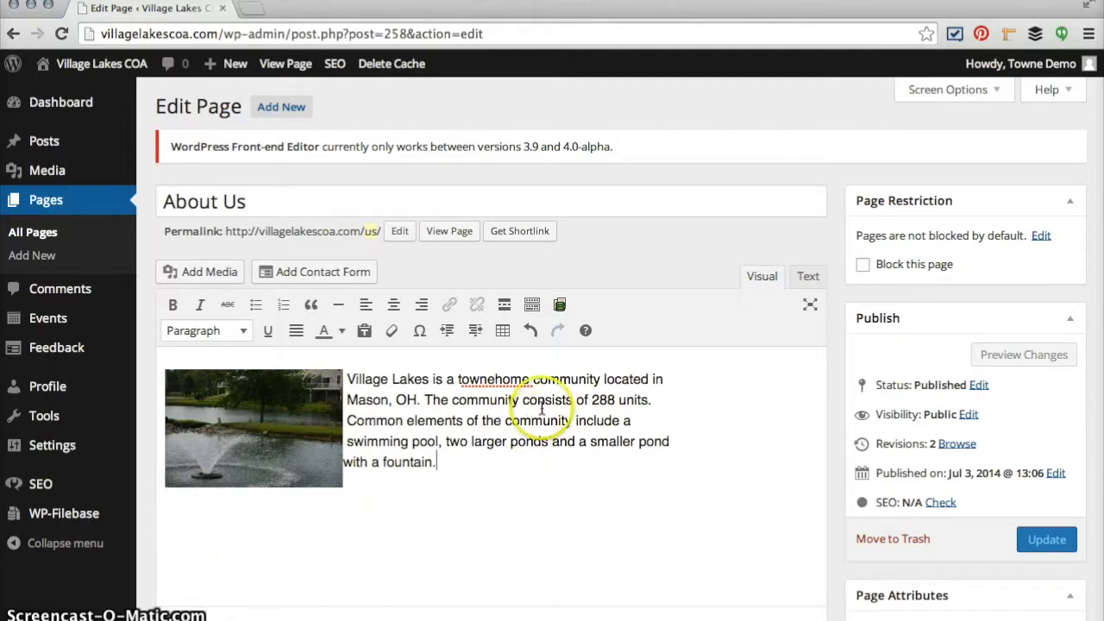
# Step: Save the edited About Us page by updating the published version
pyautogui.scroll(-1, 543, 407)
pyautogui.scroll(-2, 543, 407)
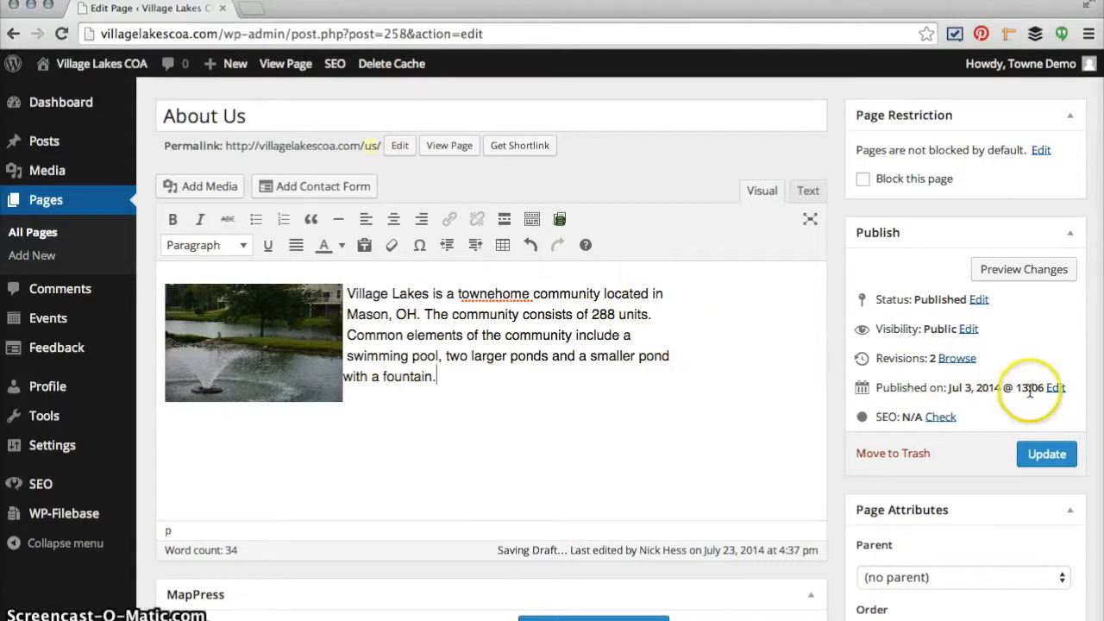
pyautogui.click(1049, 459)
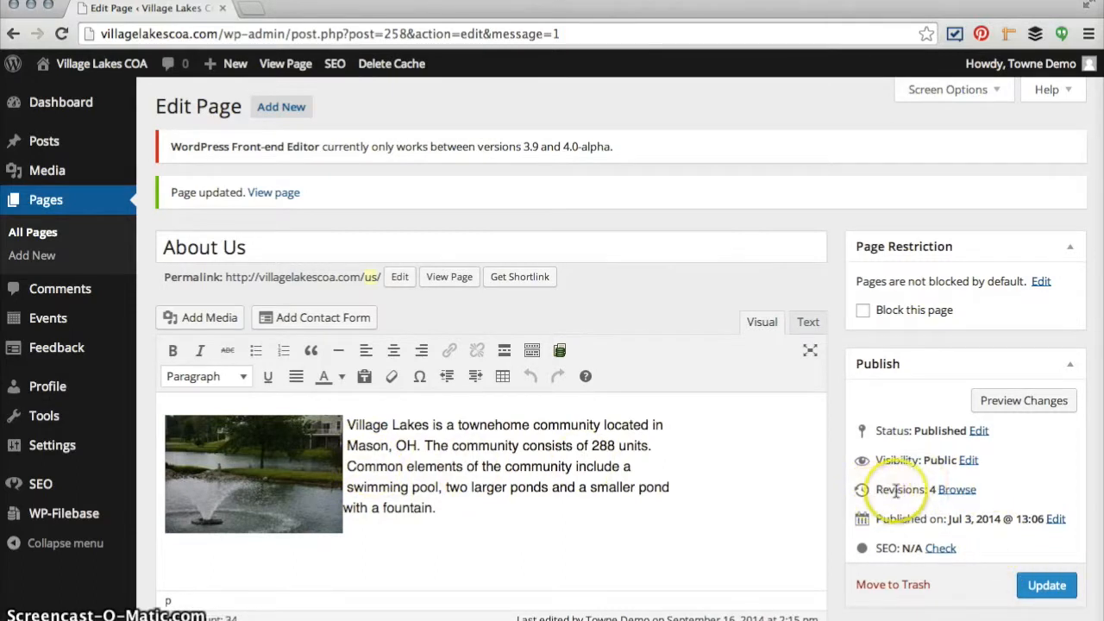
# Step: Browse the About Us page's revisions, step back to an earlier one, and return to the page editor
pyautogui.click(949, 491)
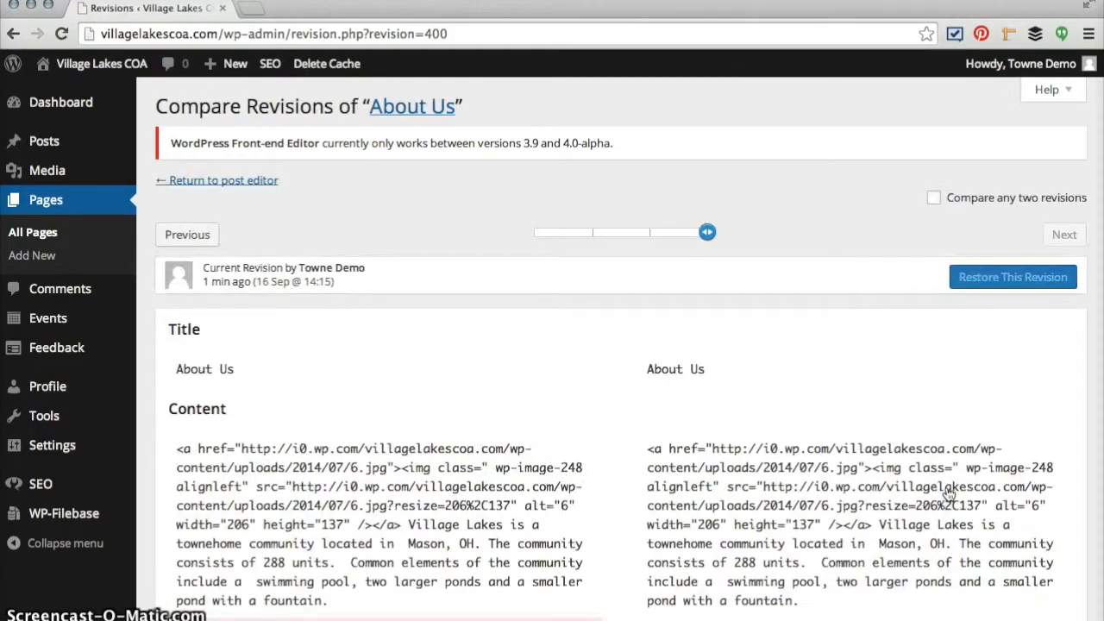
pyautogui.moveTo(707, 232); pyautogui.dragTo(648, 234)
pyautogui.click(190, 236)
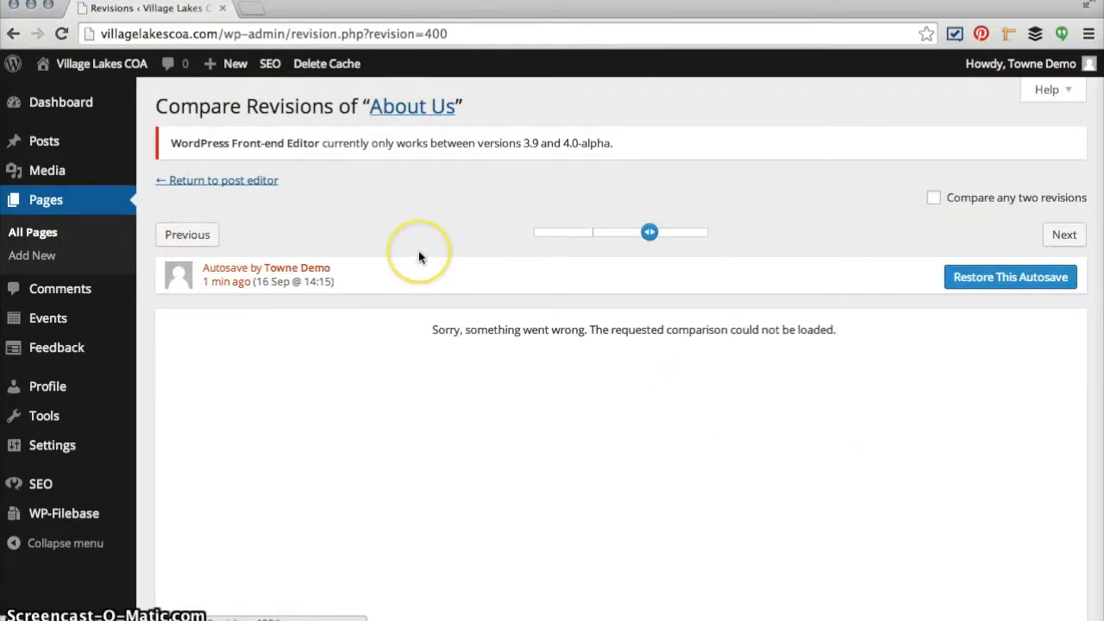
pyautogui.click(226, 180)
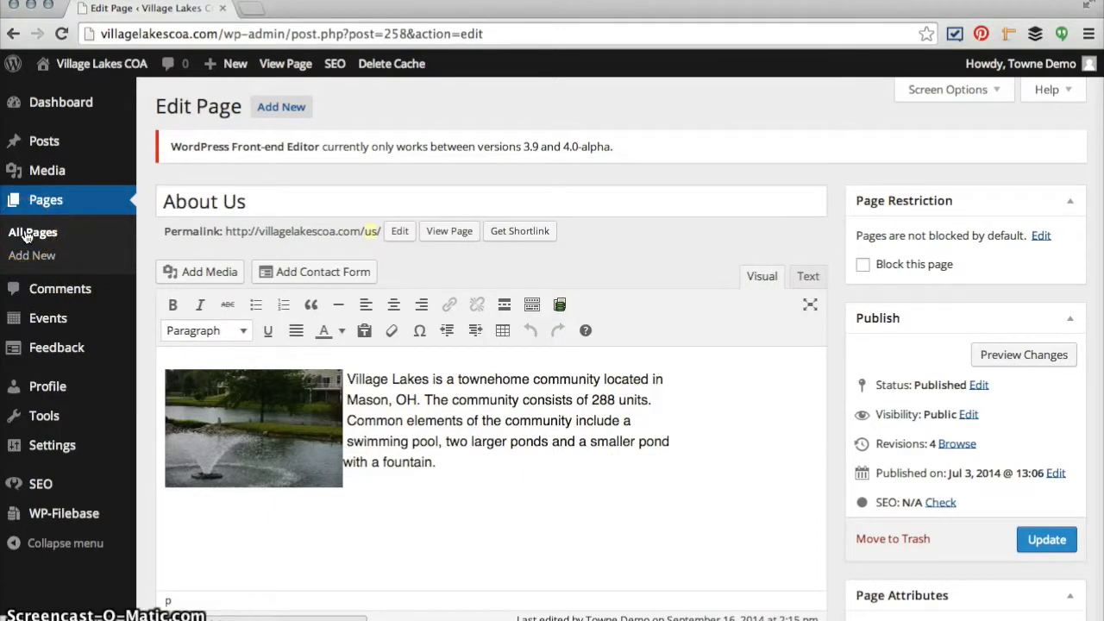
# Step: View the live About Us page and examine its content and the Edit link below the image
pyautogui.click(446, 232)
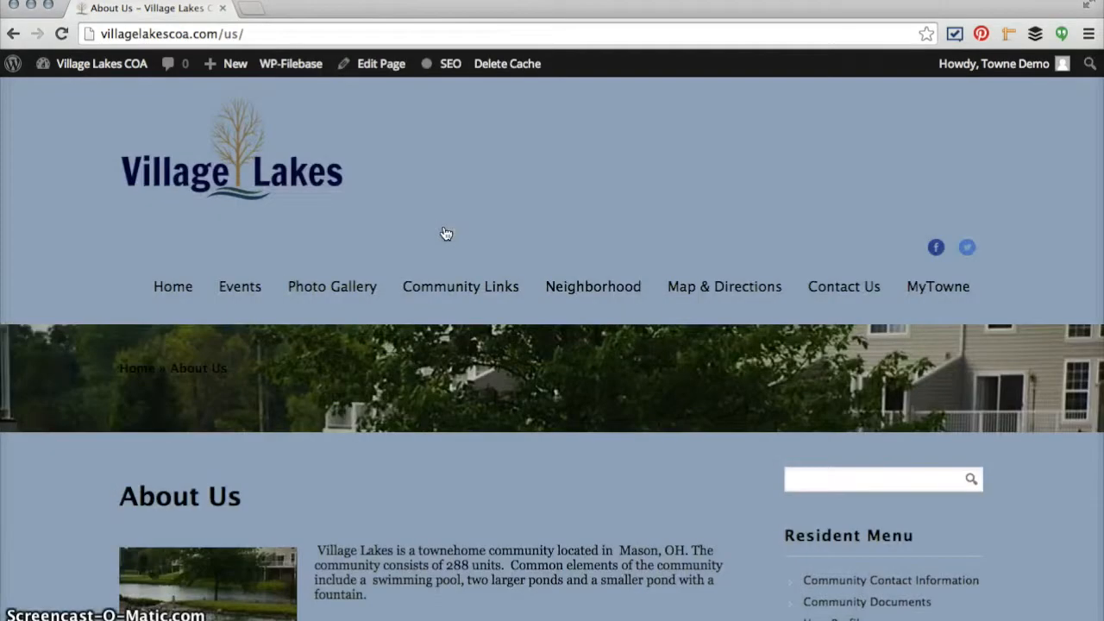
pyautogui.scroll(-5, 368, 547)
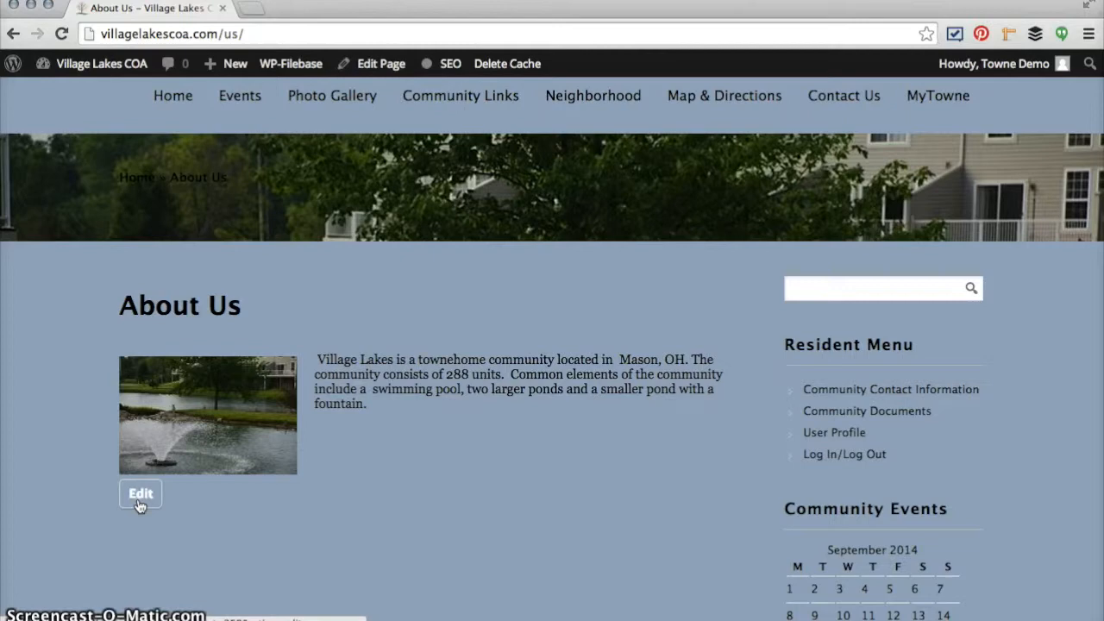
pyautogui.scroll(3, 406, 470)
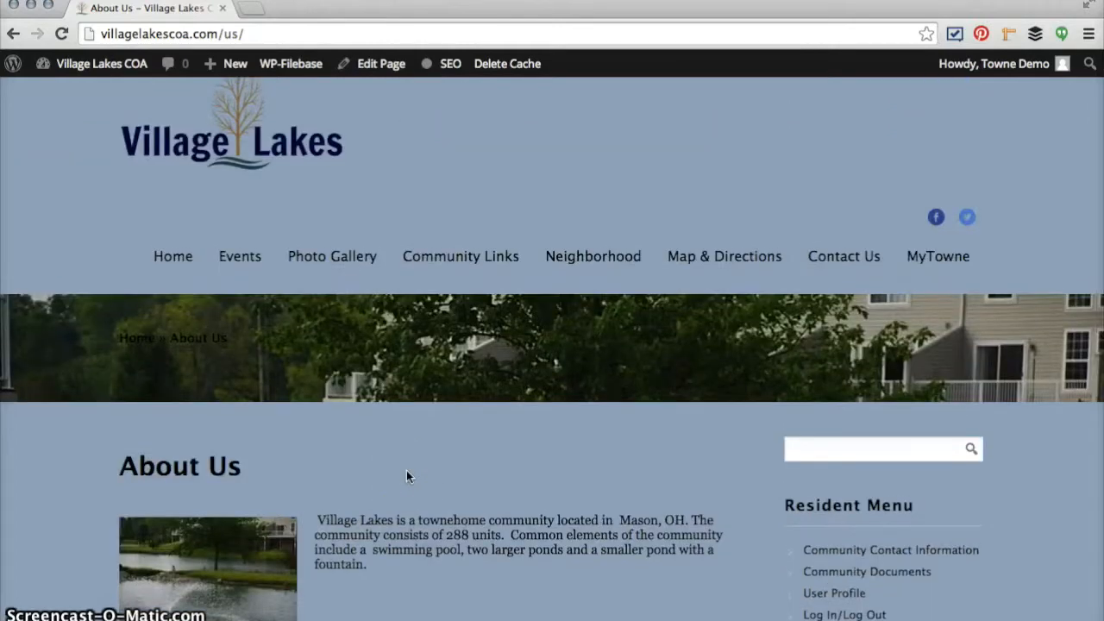
# Step: Open the Neighborhood page on the live site and examine its content, Edit link and Resident Menu
pyautogui.click(594, 270)
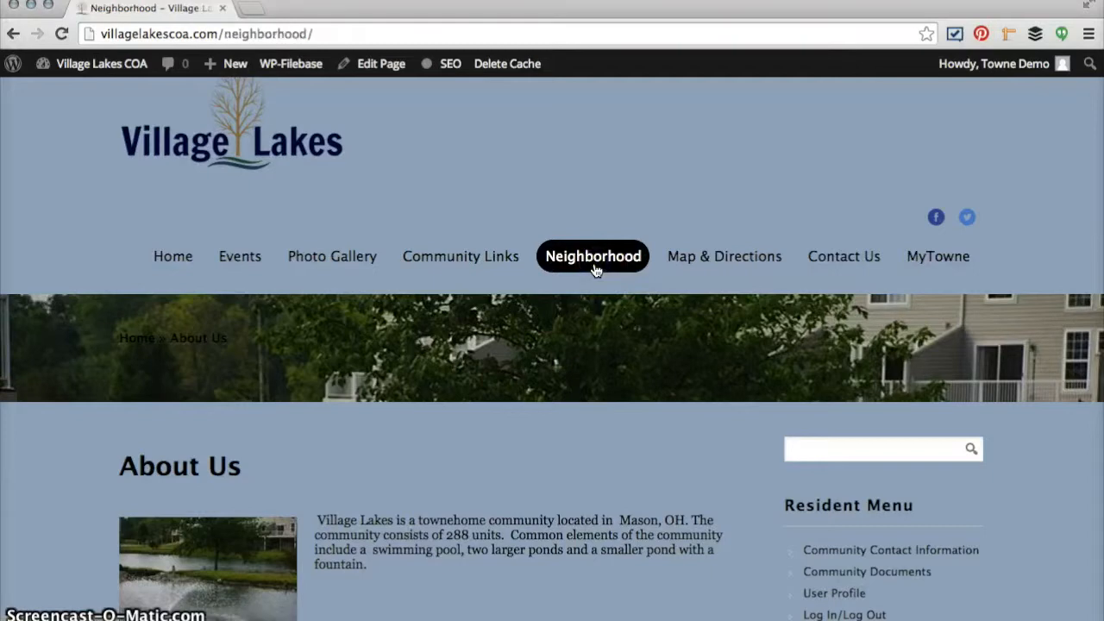
pyautogui.scroll(-5, 596, 271)
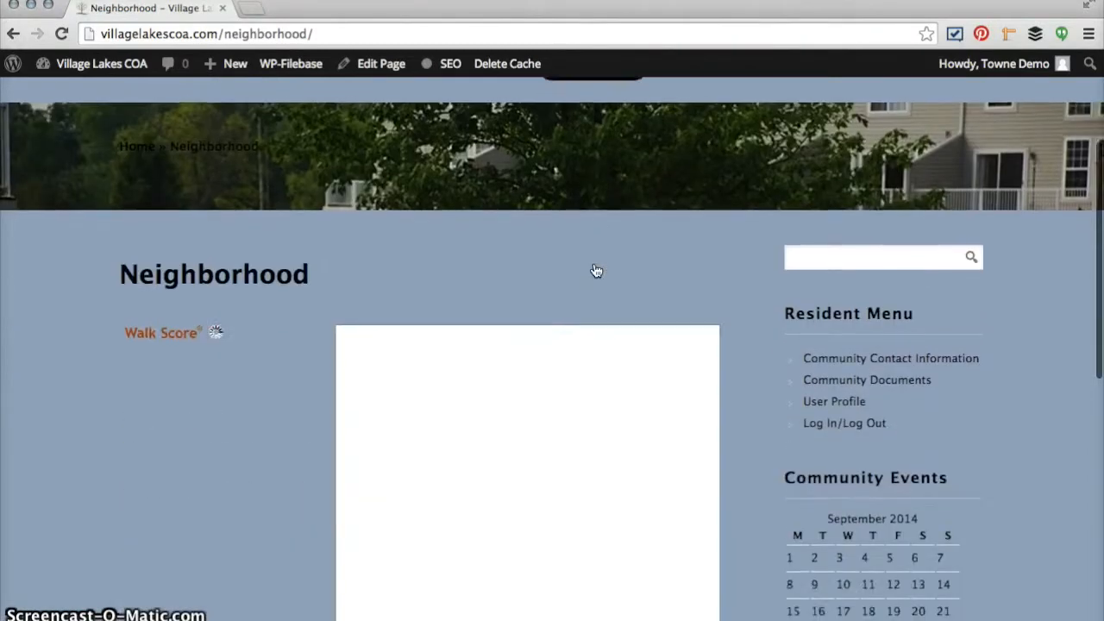
pyautogui.scroll(-3, 596, 271)
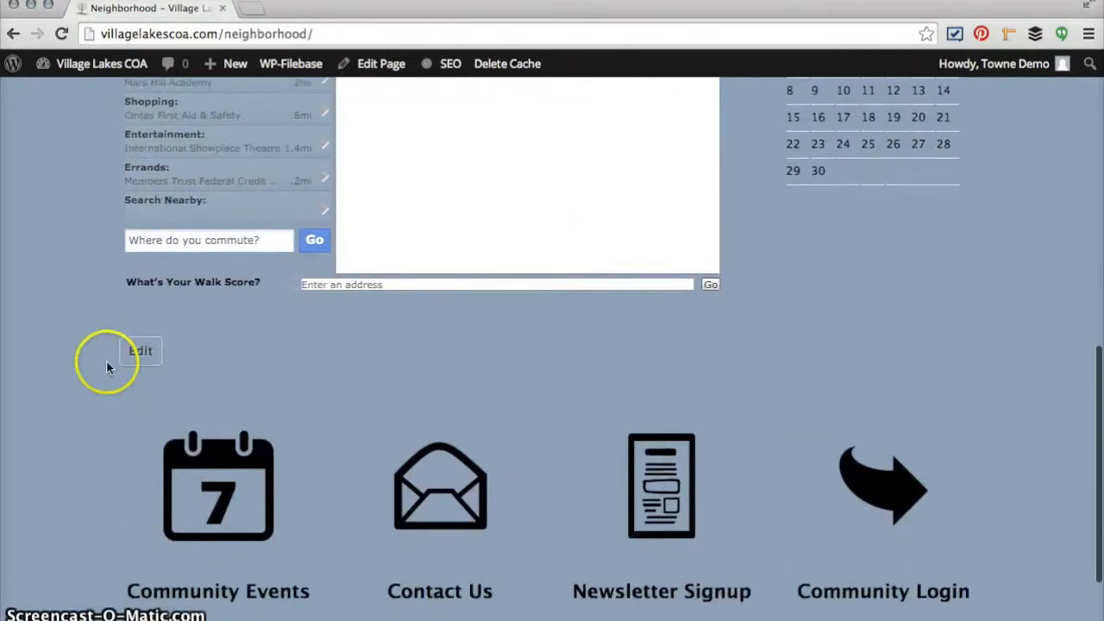
pyautogui.scroll(5, 907, 356)
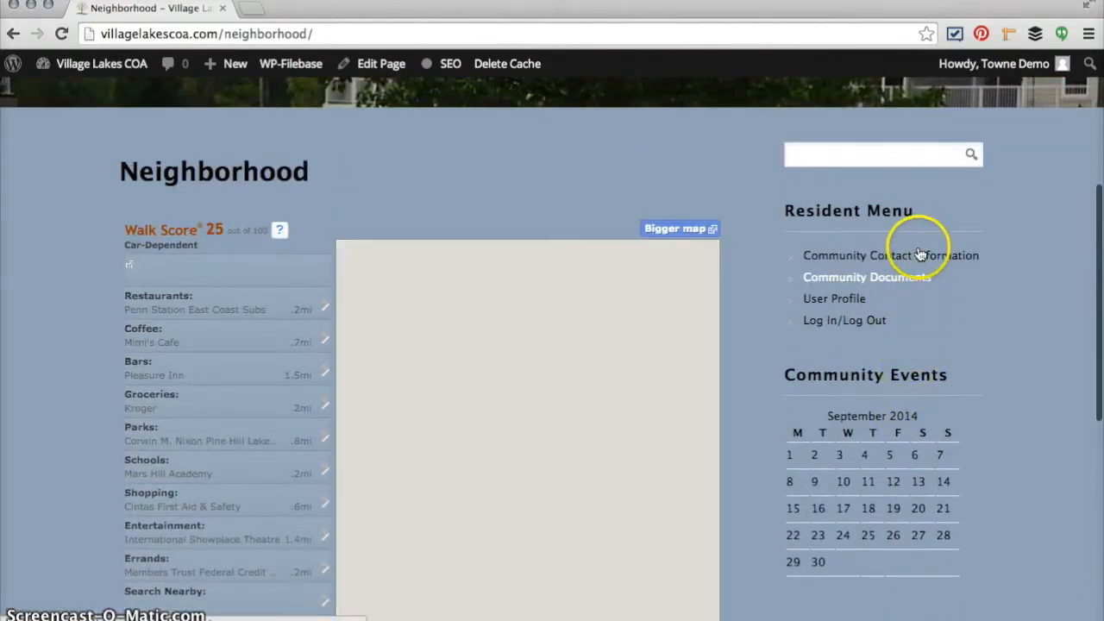
# Step: Review the board members and management details on the live Community Contact Information page and open the page for editing
pyautogui.click(937, 263)
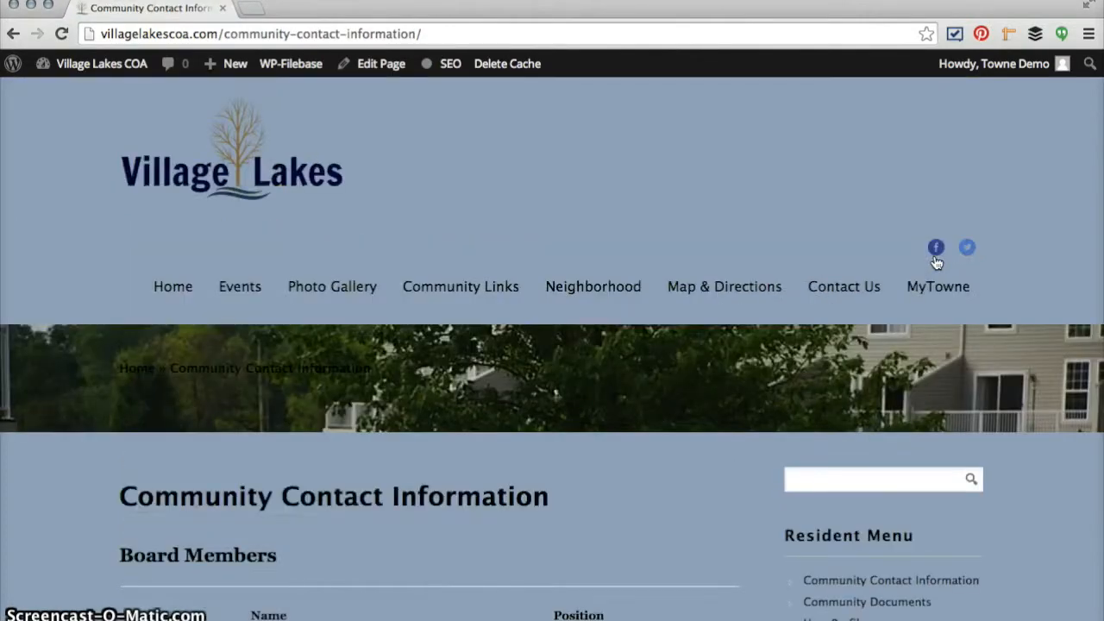
pyautogui.scroll(-5, 122, 461)
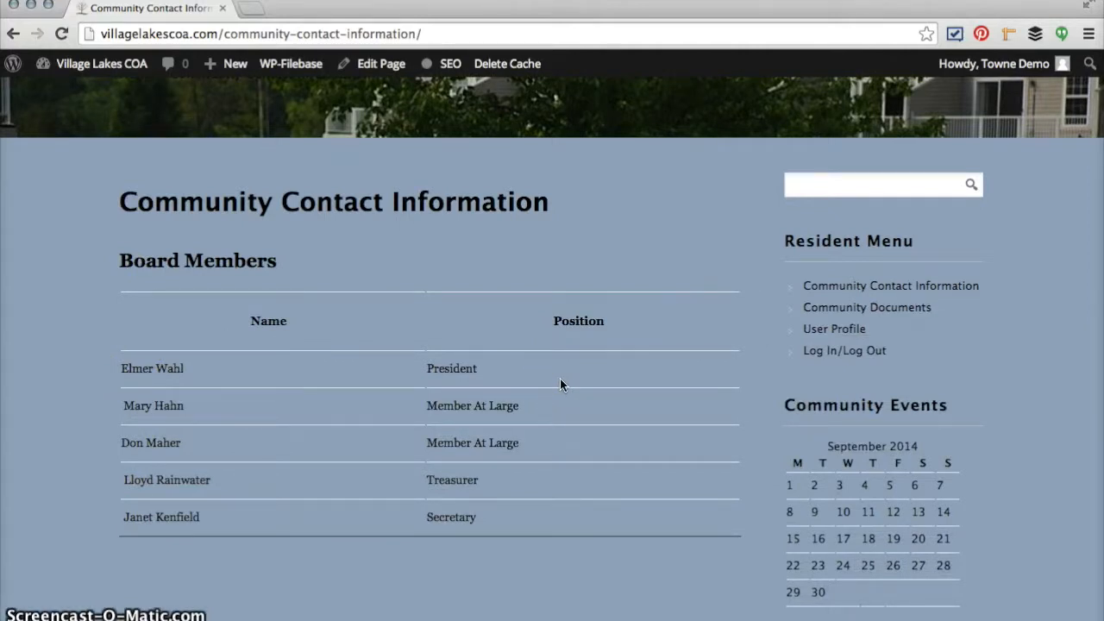
pyautogui.scroll(-2, 560, 385)
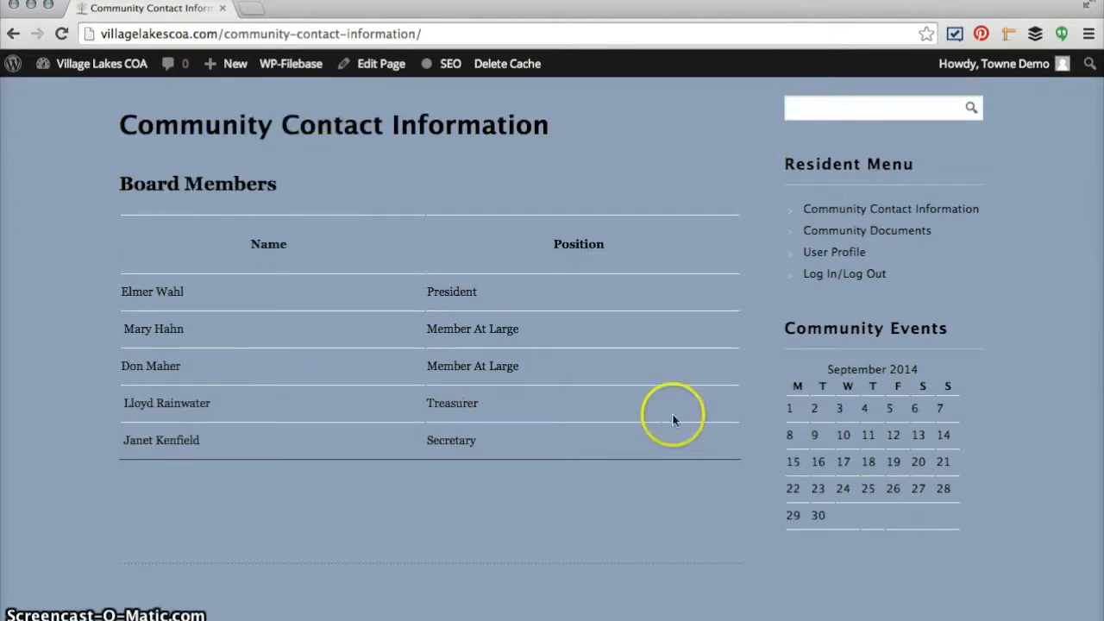
pyautogui.scroll(-5, 428, 366)
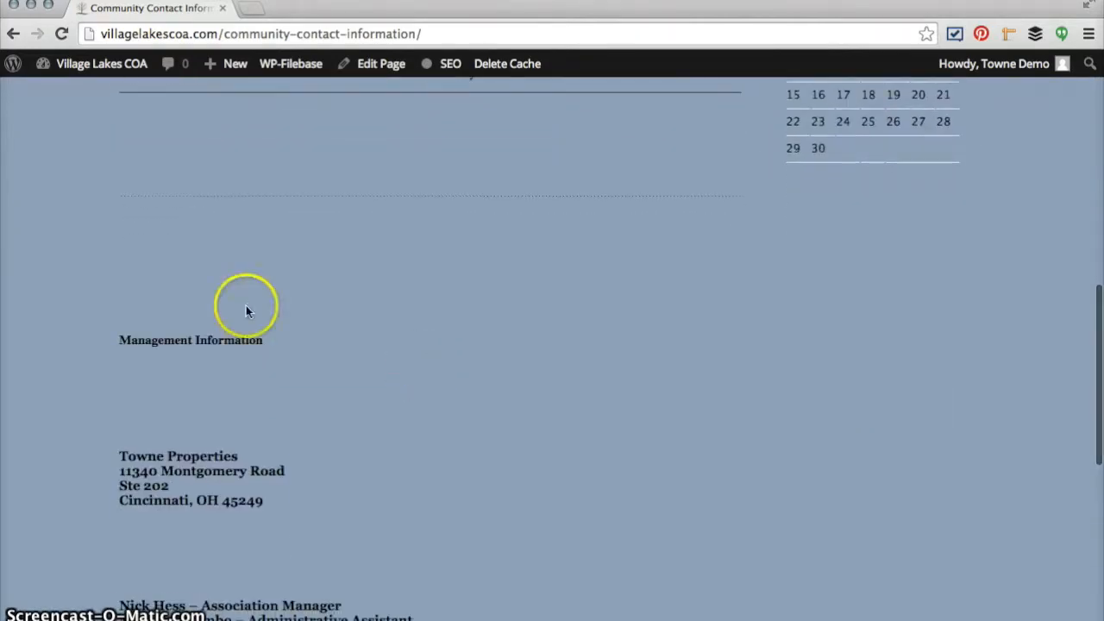
pyautogui.scroll(-5, 193, 298)
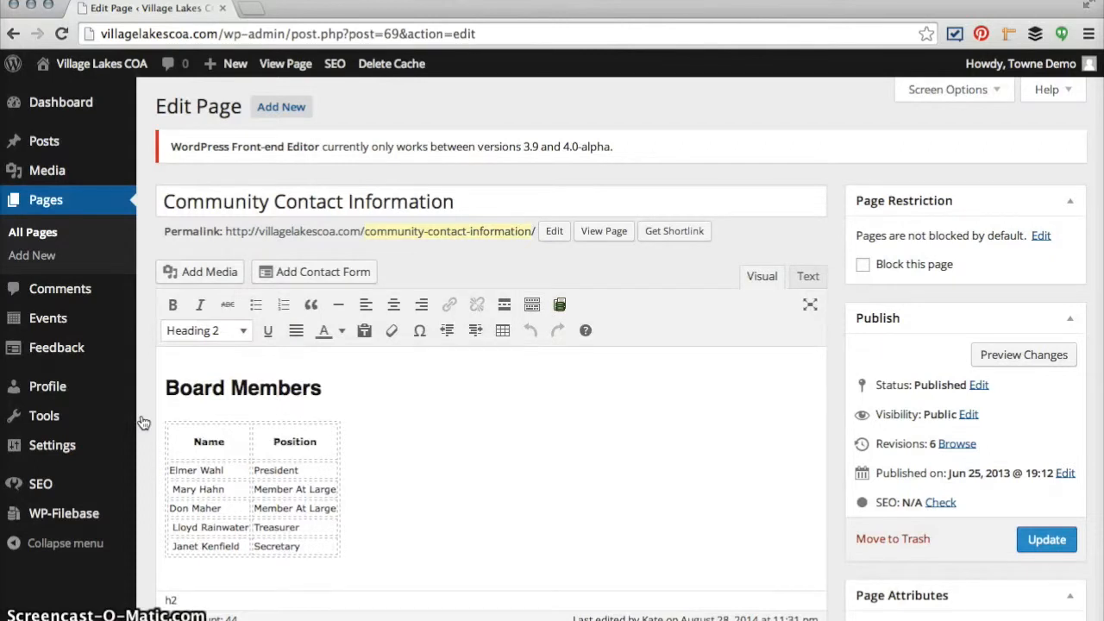
# Step: Switch the Board Members heading to the Paragraph format and set it back to Heading 2
pyautogui.click(388, 473)
pyautogui.scroll(-1, 388, 473)
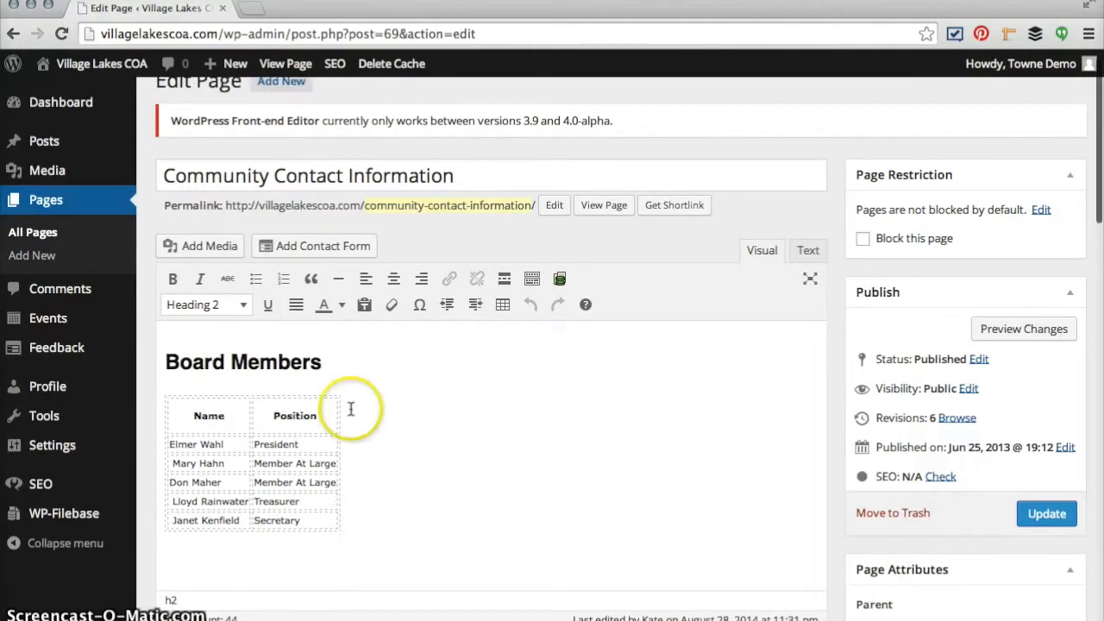
pyautogui.click(321, 362)
pyautogui.moveTo(321, 362); pyautogui.dragTo(172, 356)
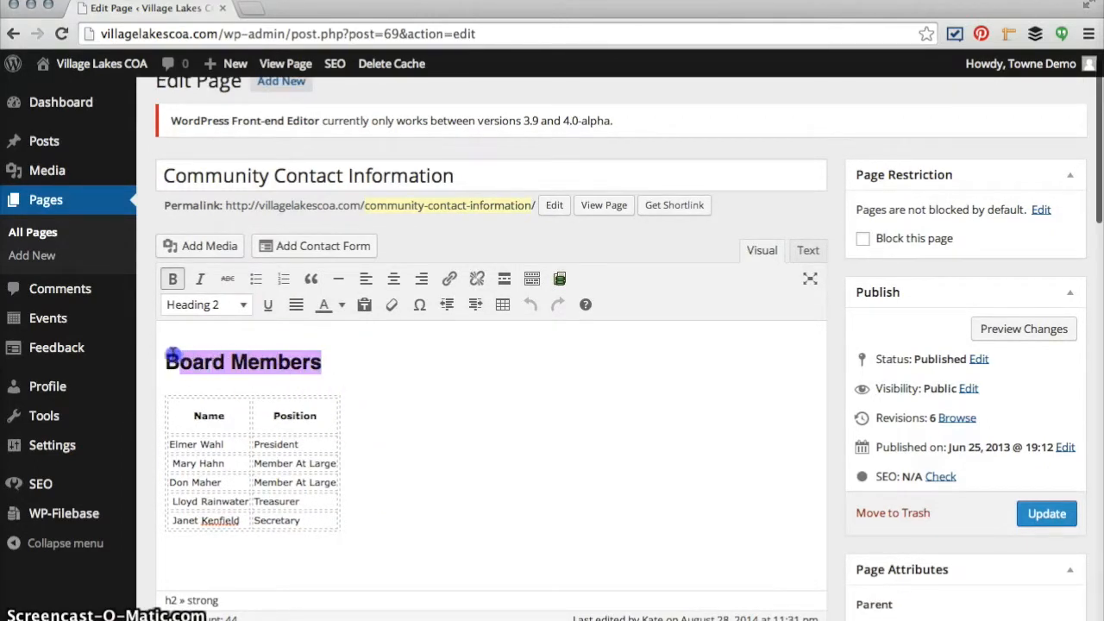
pyautogui.click(245, 306)
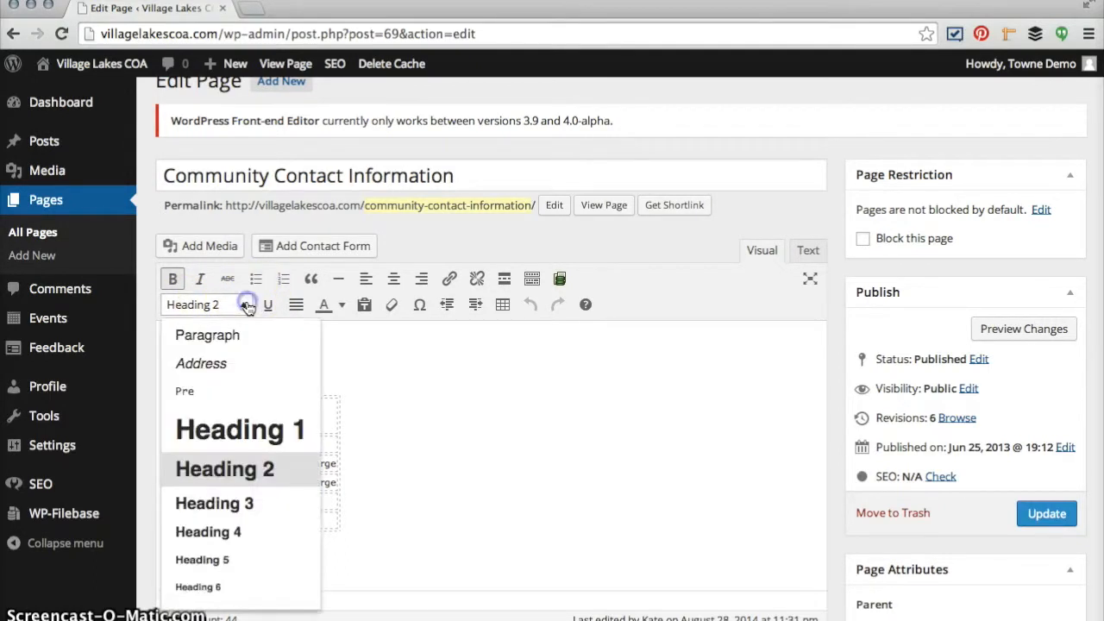
pyautogui.click(215, 336)
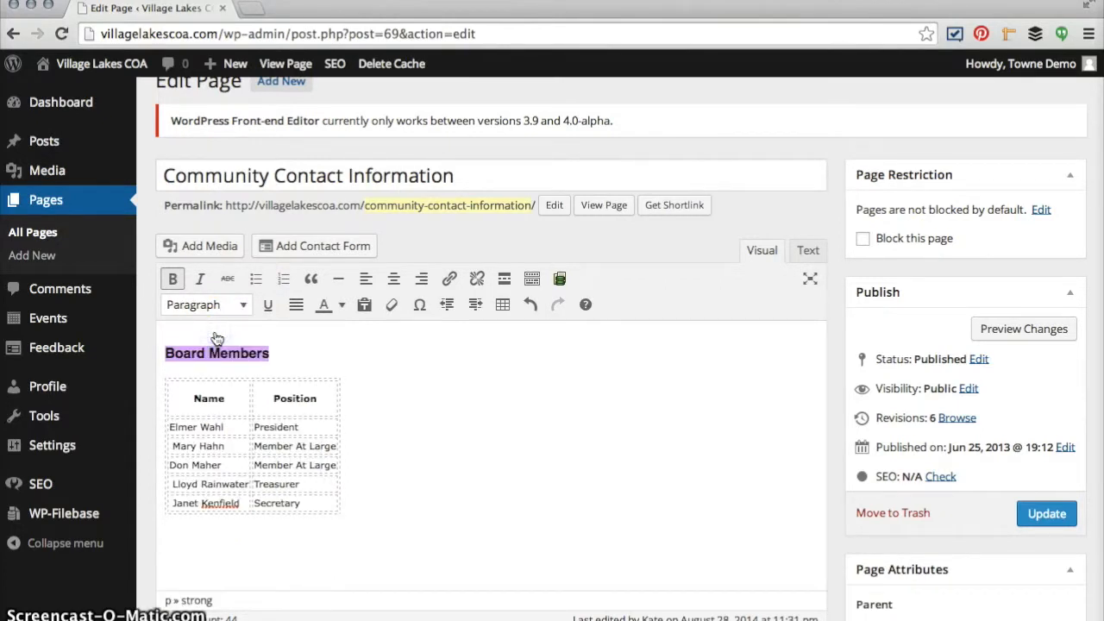
pyautogui.click(245, 305)
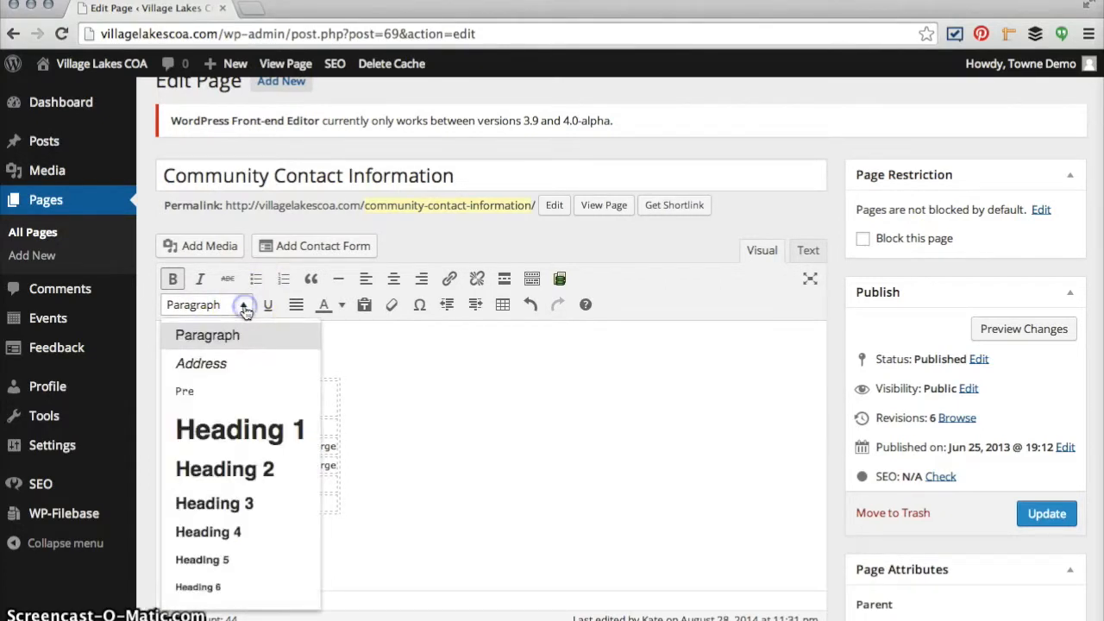
pyautogui.click(229, 474)
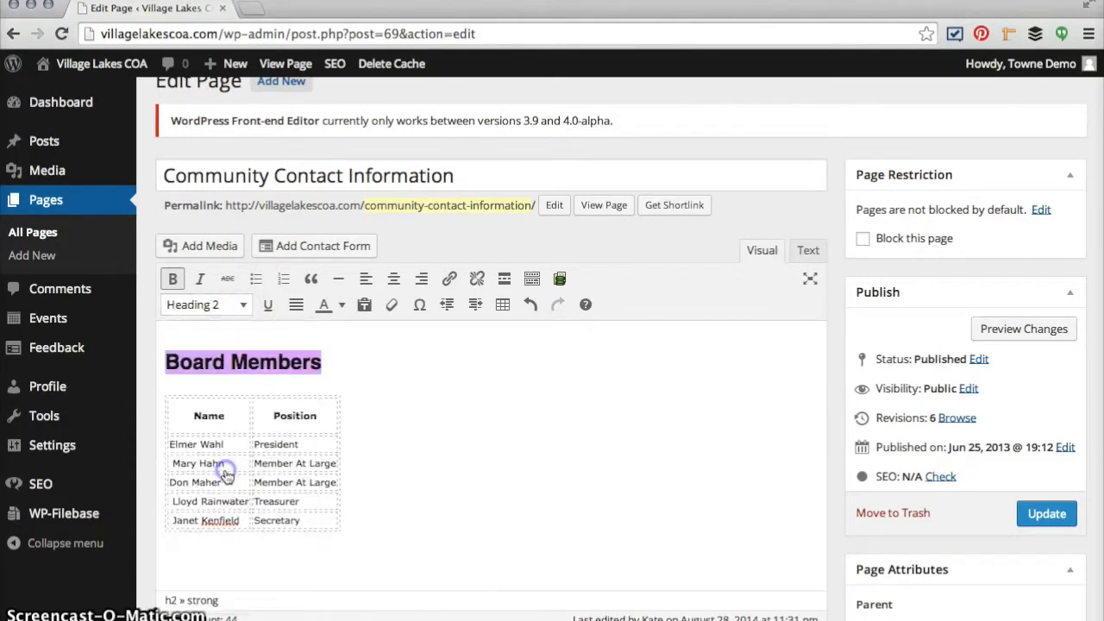
# Step: Delete the blank lines between the board members table and the horizontal line below it
pyautogui.click(391, 428)
pyautogui.scroll(-5, 390, 427)
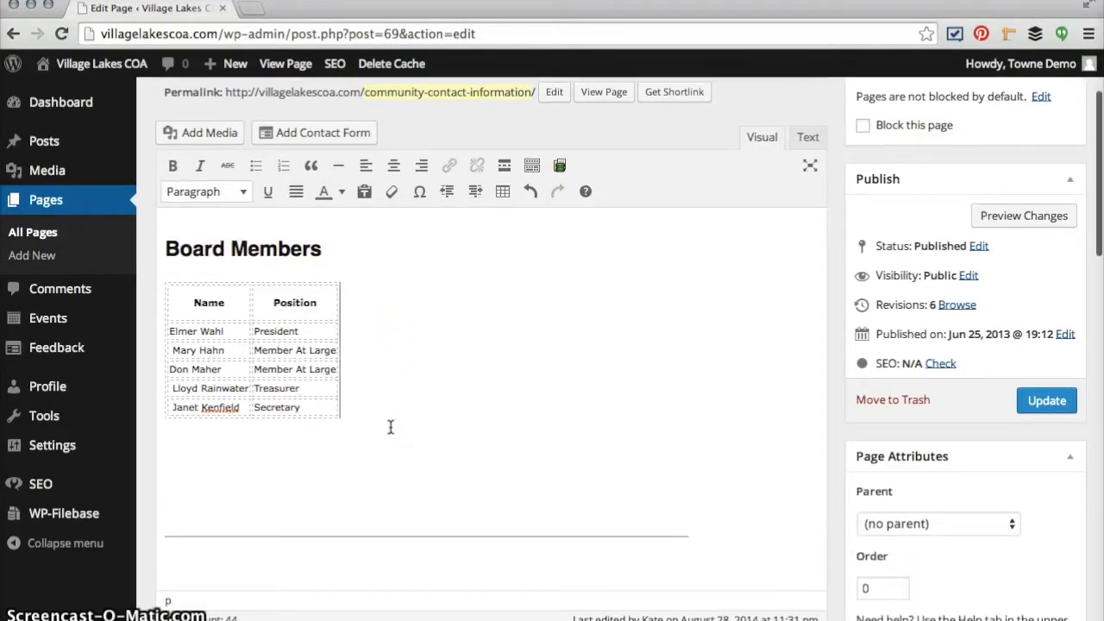
pyautogui.click(353, 437)
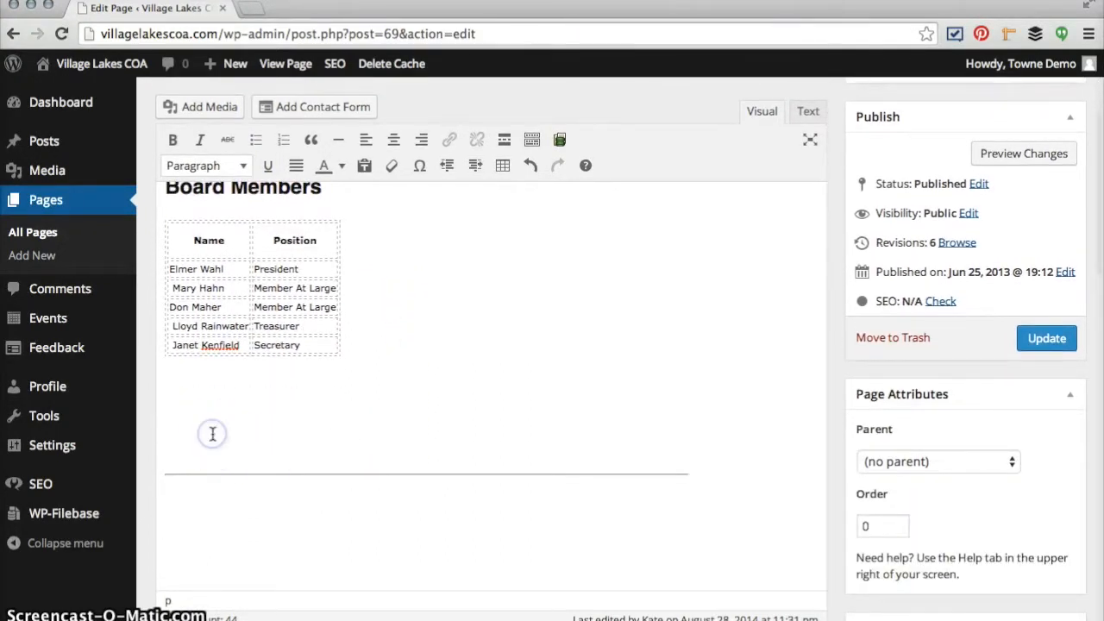
pyautogui.press('BackSpace')
pyautogui.press('BackSpace')
pyautogui.press('BackSpace')
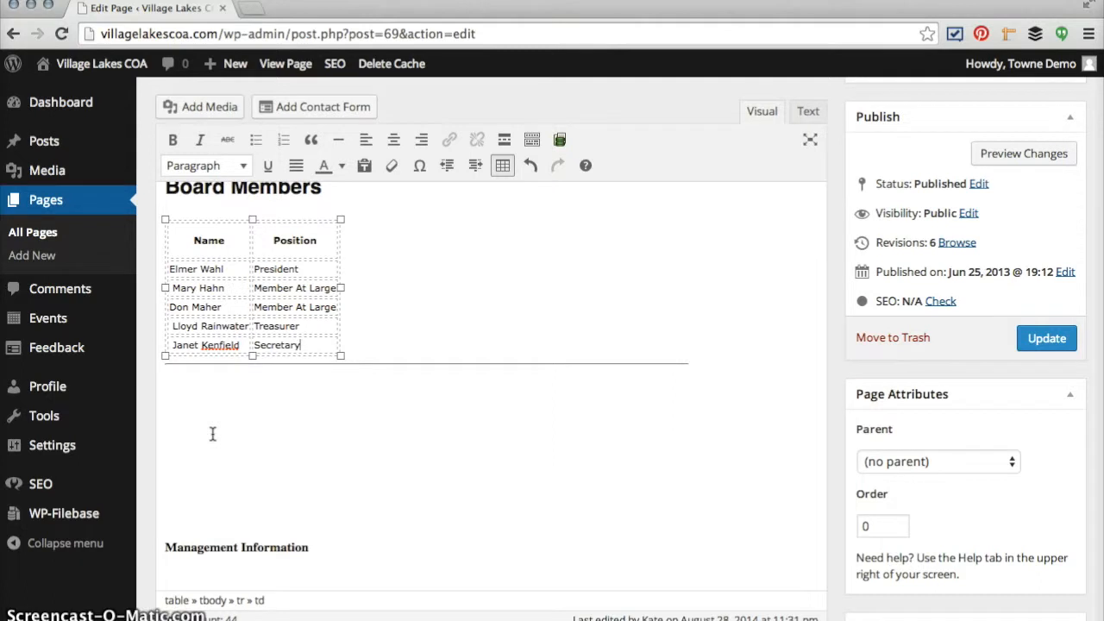
# Step: Remove the extra blank lines above Management Information and make that heading bold
pyautogui.click(180, 516)
pyautogui.press('BackSpace')
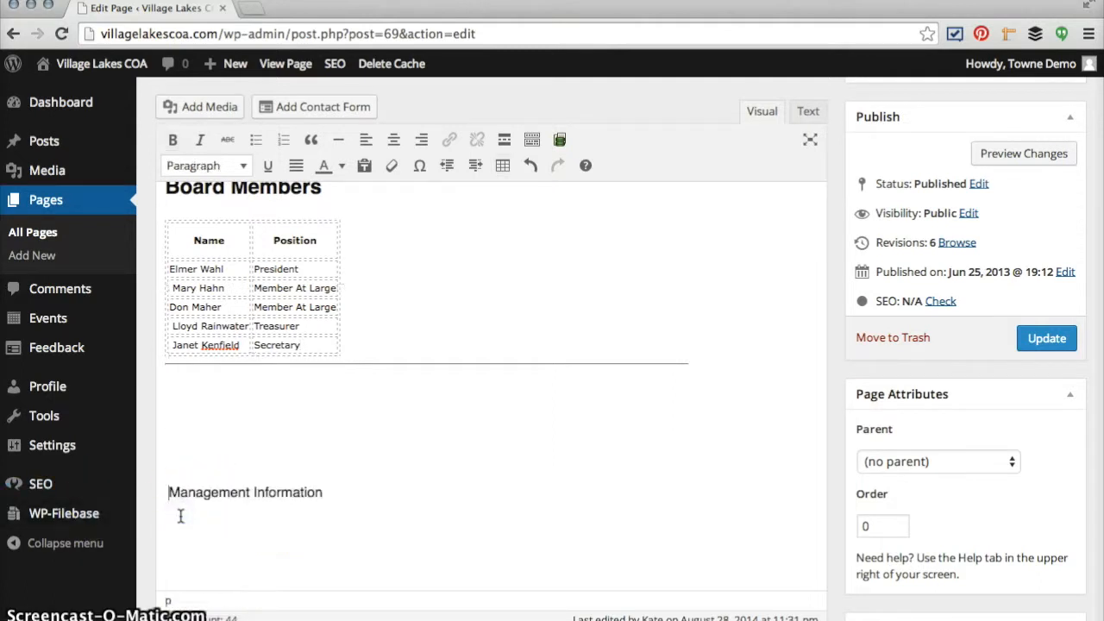
pyautogui.press('BackSpace')
pyautogui.press('BackSpace')
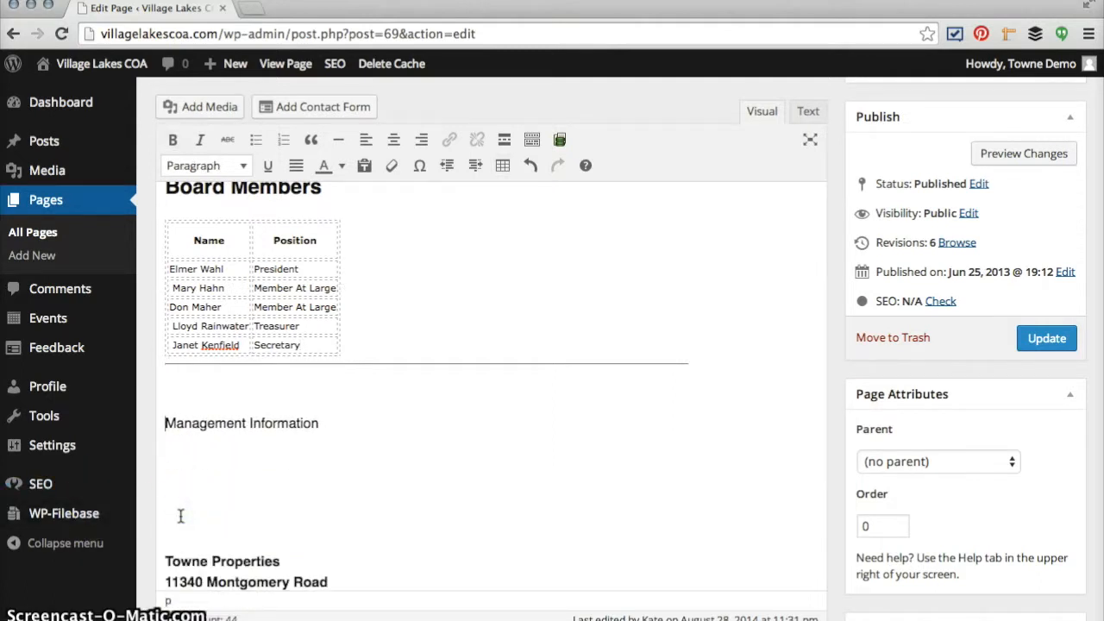
pyautogui.press('BackSpace')
pyautogui.moveTo(338, 389); pyautogui.dragTo(156, 388)
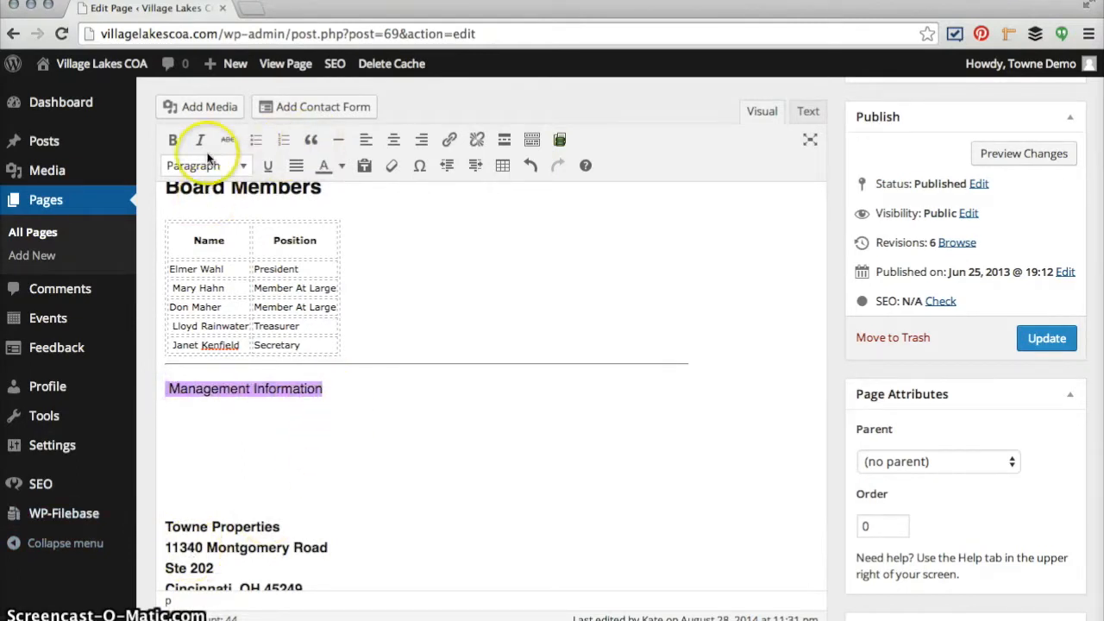
pyautogui.click(173, 140)
# Step: Delete the blank lines between the Management Information heading and the Towne Properties address
pyautogui.click(211, 494)
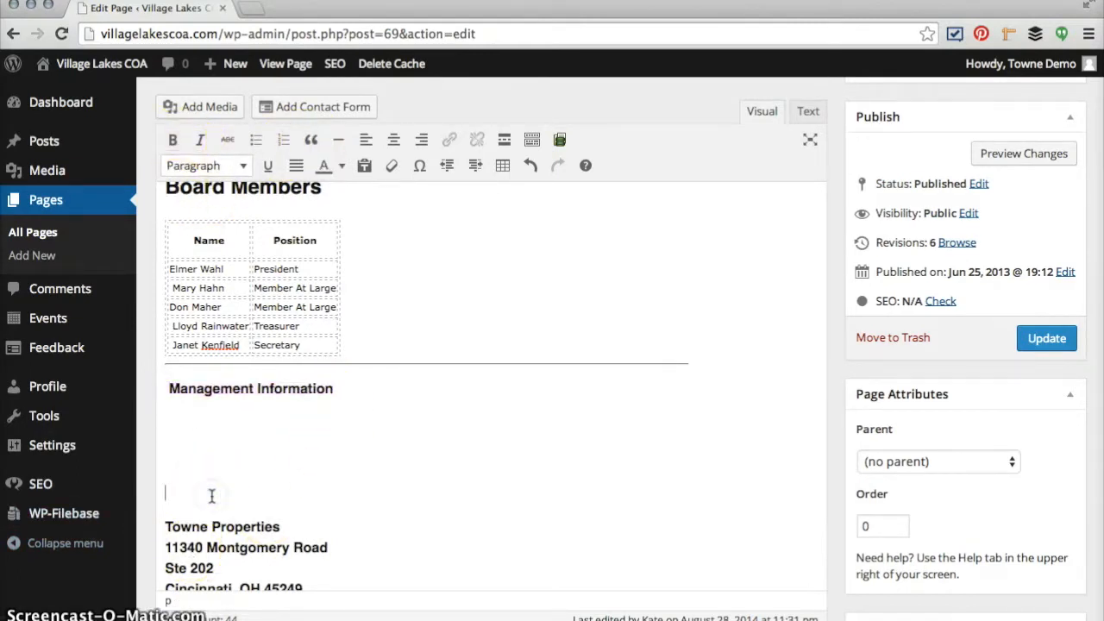
pyautogui.press('BackSpace')
pyautogui.press('BackSpace')
pyautogui.press('BackSpace')
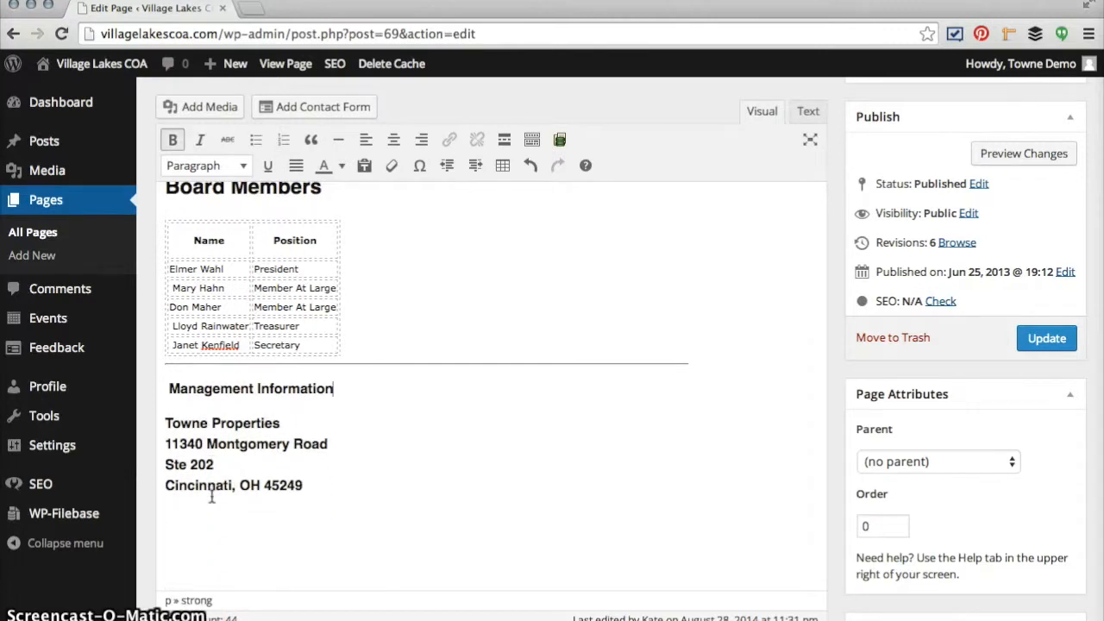
# Step: Delete the blank lines between the Towne Properties address and the association manager's contact details
pyautogui.scroll(-3, 212, 560)
pyautogui.click(186, 469)
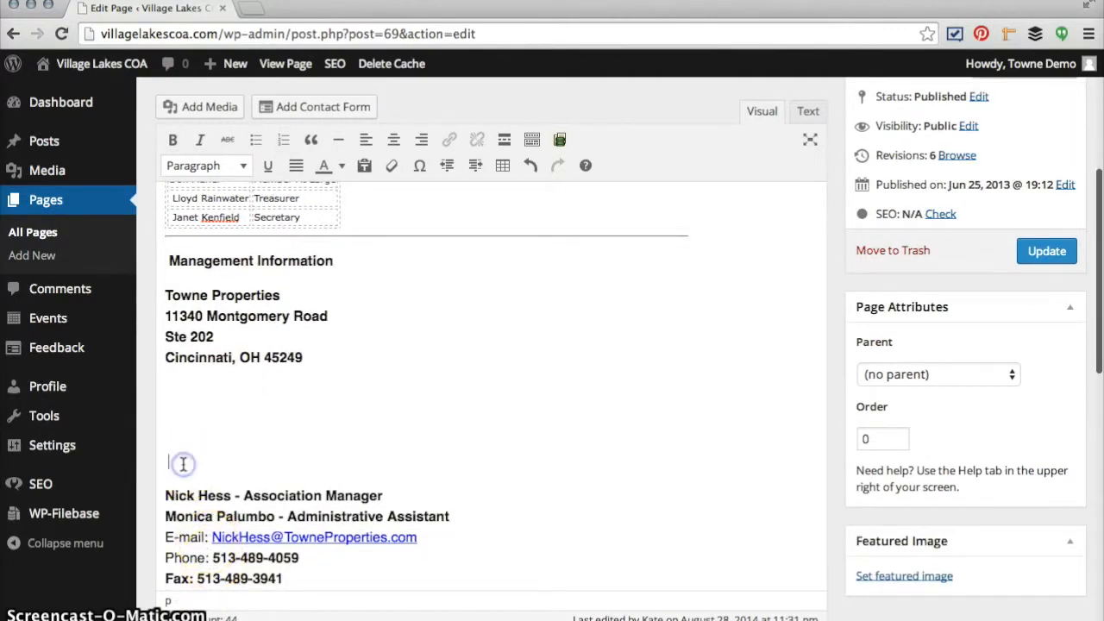
pyautogui.press('BackSpace')
pyautogui.press('BackSpace')
pyautogui.press('BackSpace')
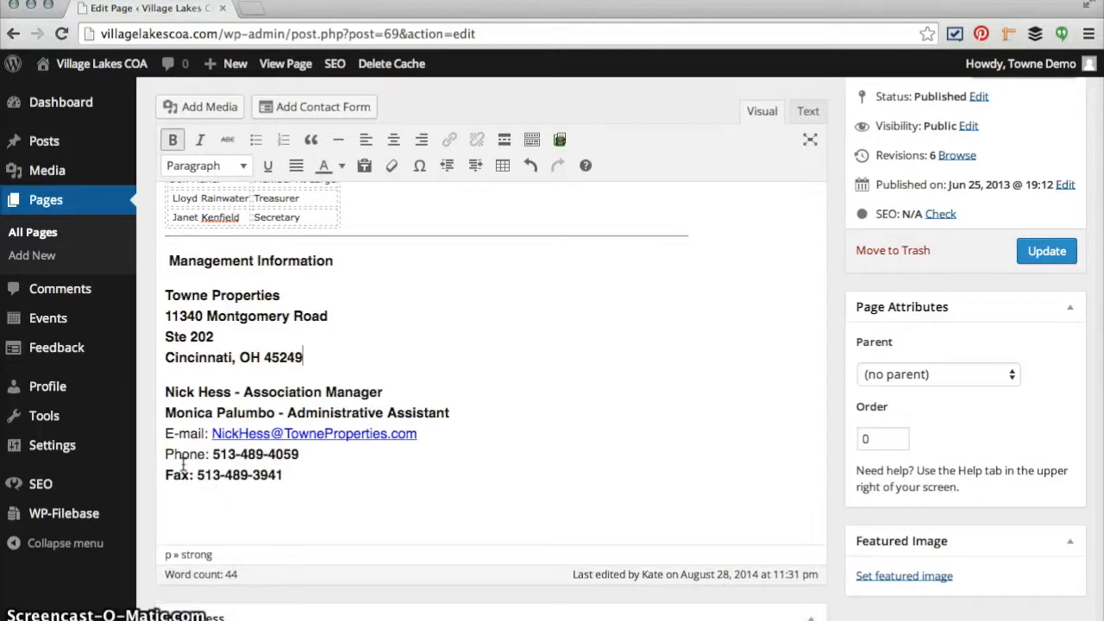
# Step: Save the spacing changes by updating the published Community Contact Information page
pyautogui.scroll(3, 345, 403)
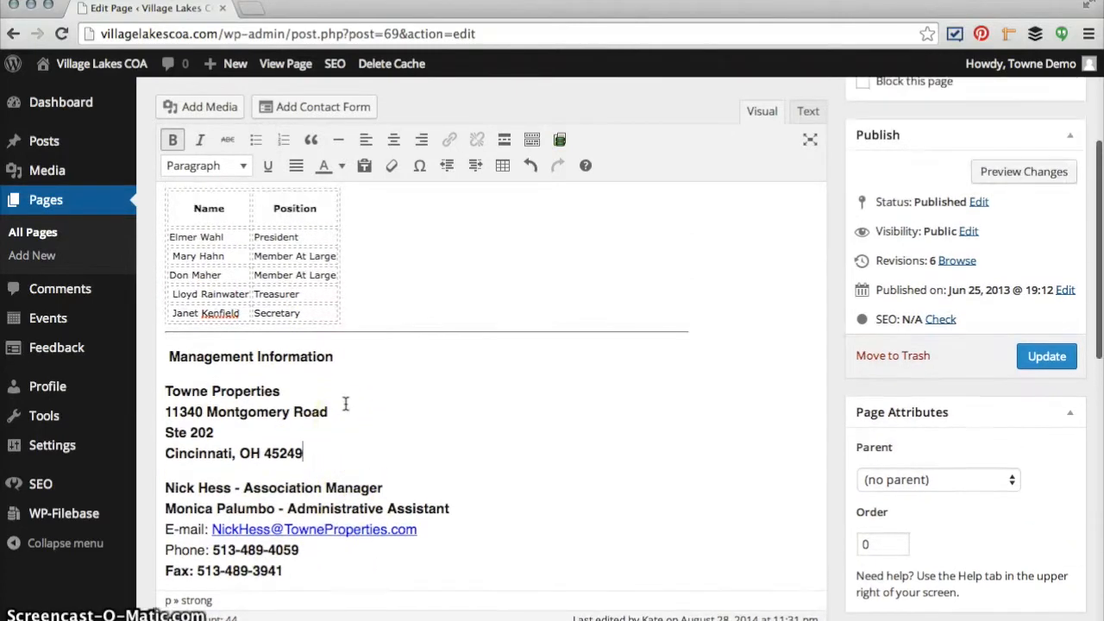
pyautogui.scroll(5, 346, 402)
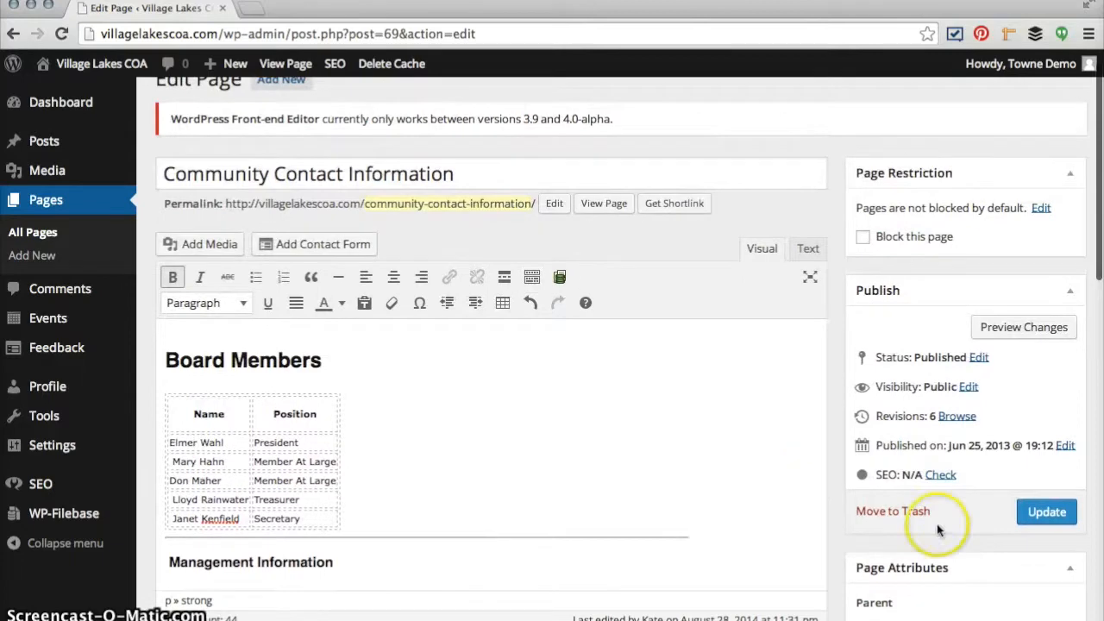
pyautogui.click(1046, 516)
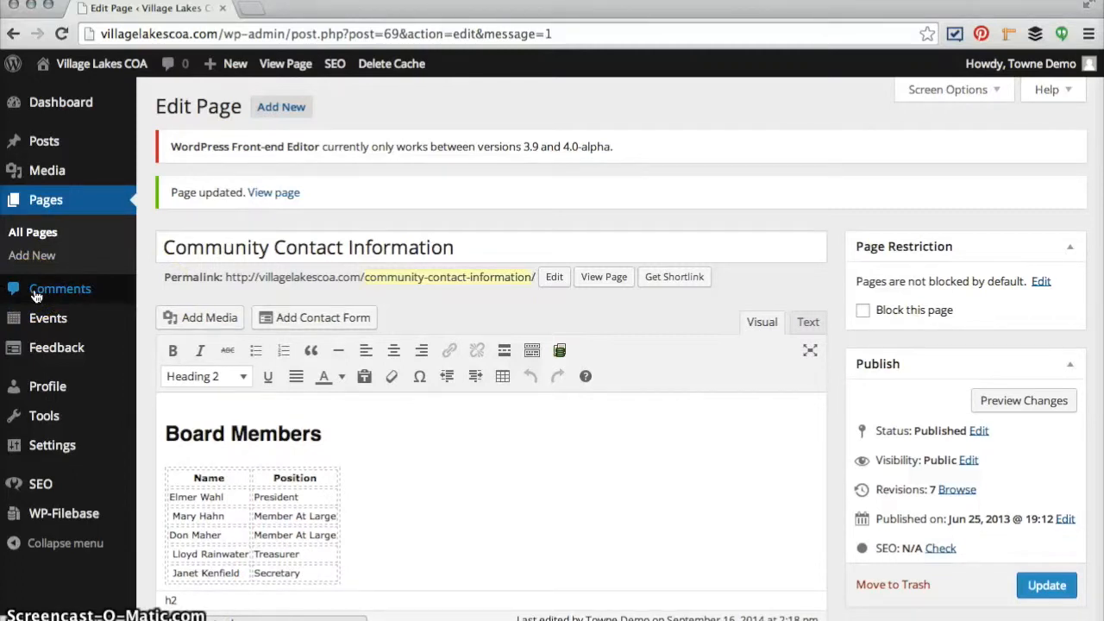
# Step: Open the Events list in the dashboard and examine the Association Meeting entries
pyautogui.click(52, 142)
pyautogui.scroll(-2, 77, 303)
pyautogui.moveTo(46, 324)
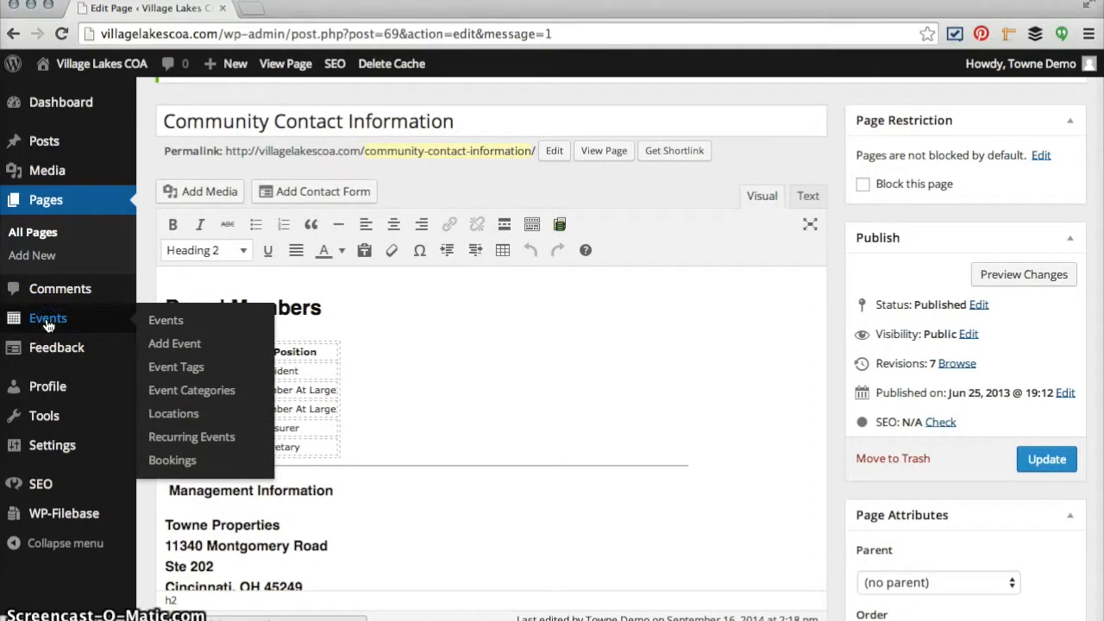
pyautogui.click(47, 320)
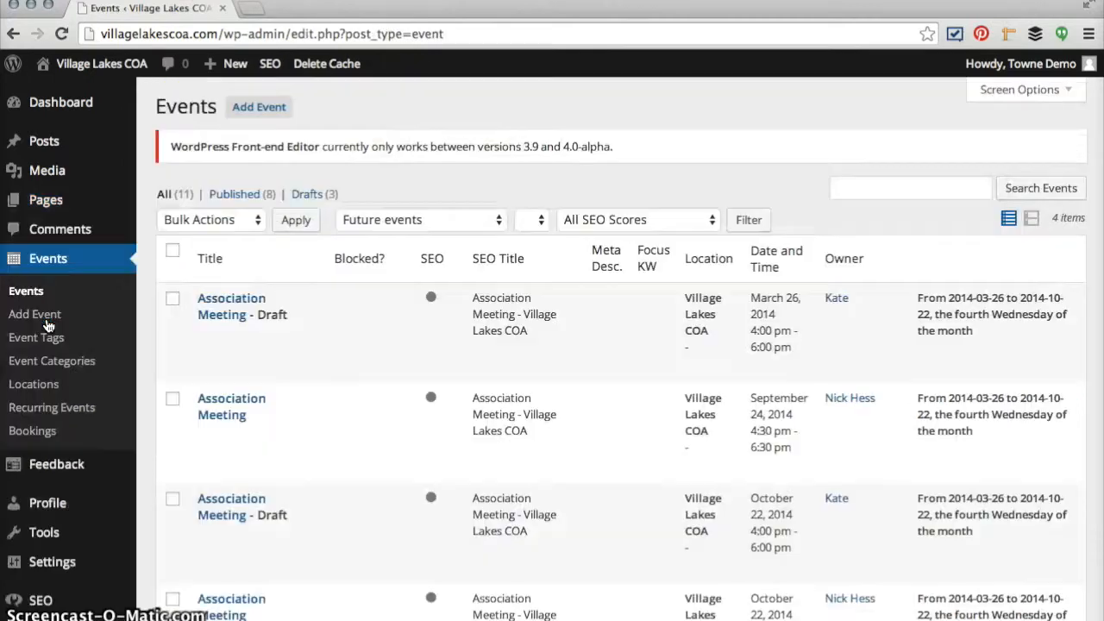
pyautogui.scroll(-3, 391, 365)
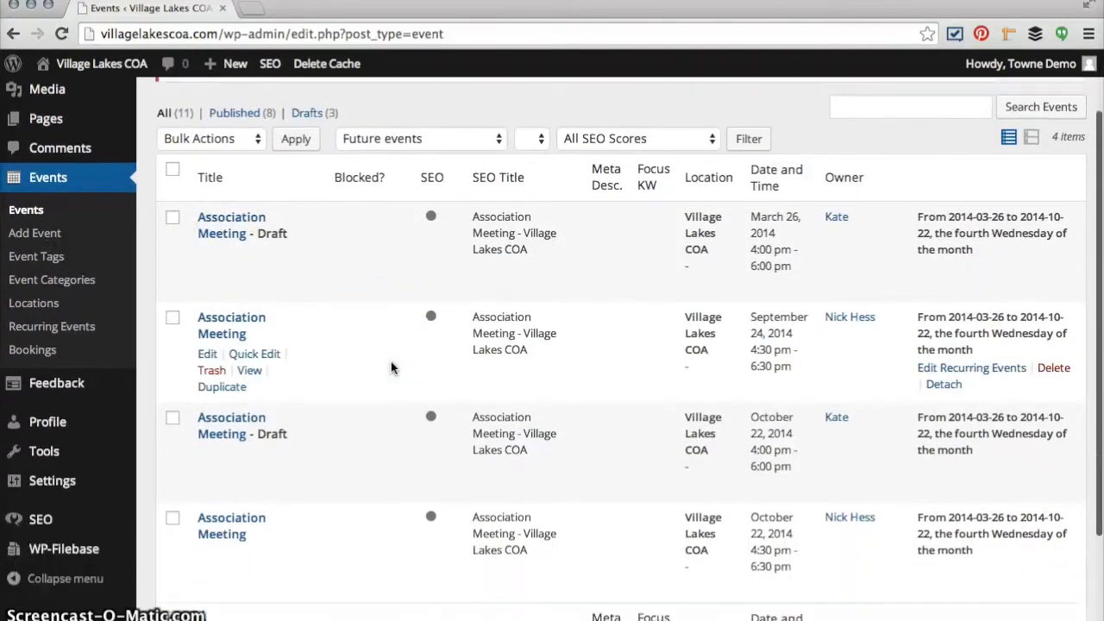
pyautogui.scroll(3, 391, 364)
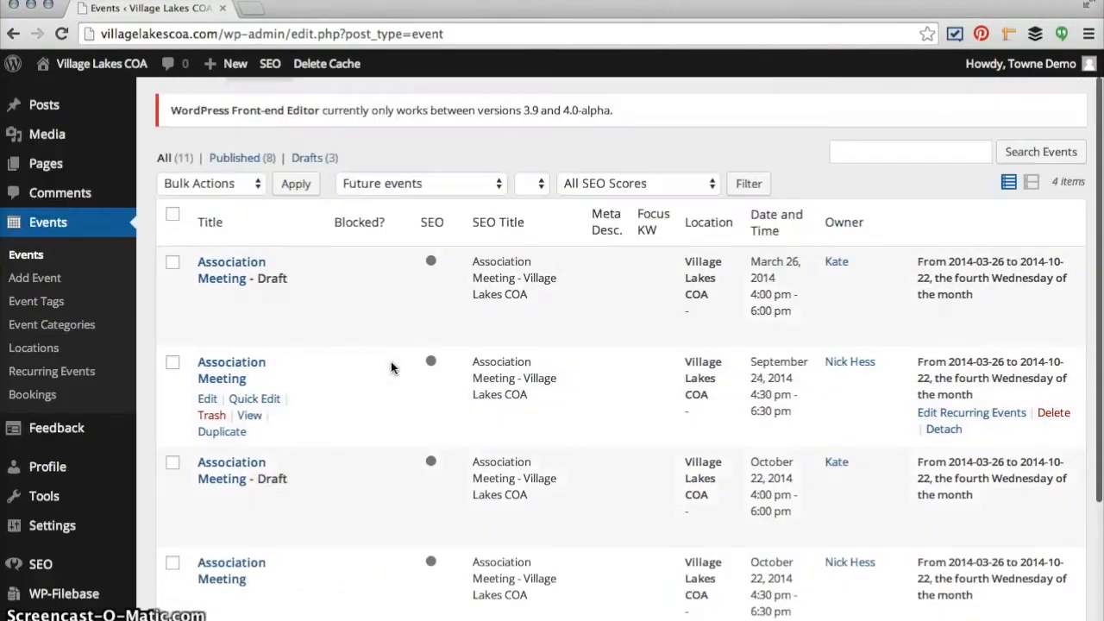
pyautogui.scroll(-2, 267, 431)
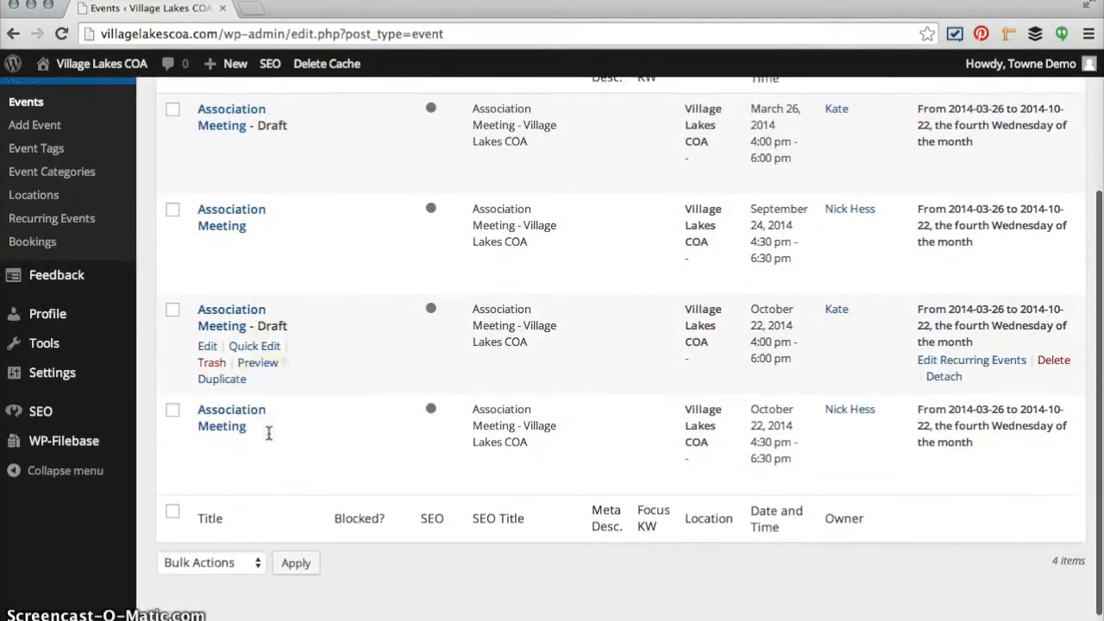
pyautogui.scroll(3, 268, 434)
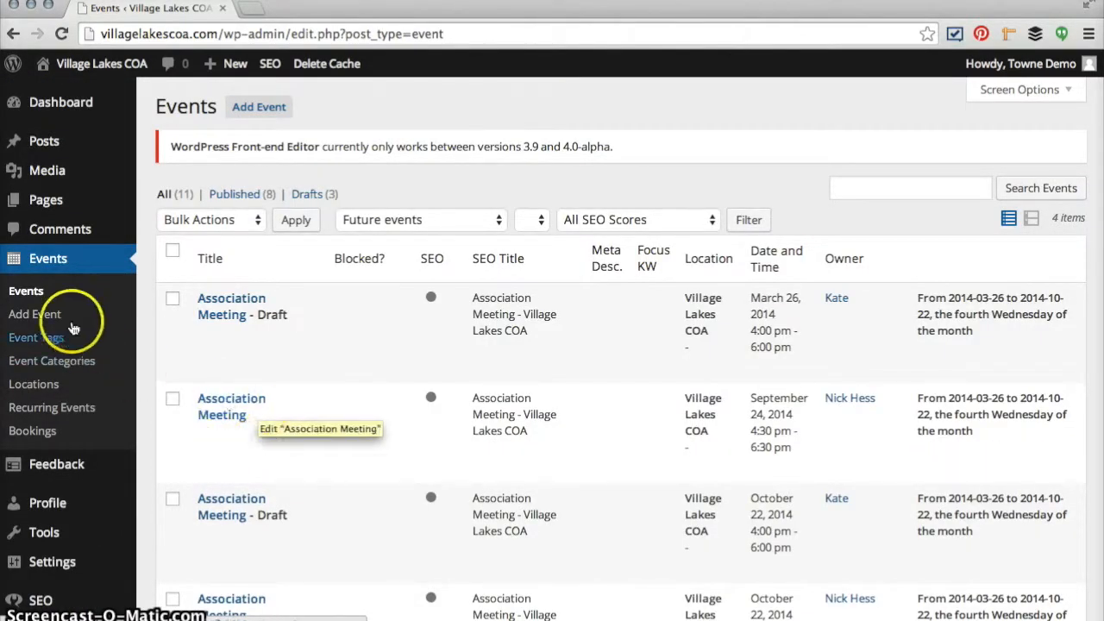
# Step: Start a new event titled "Pool Closing" and place the cursor in its empty description
pyautogui.click(268, 115)
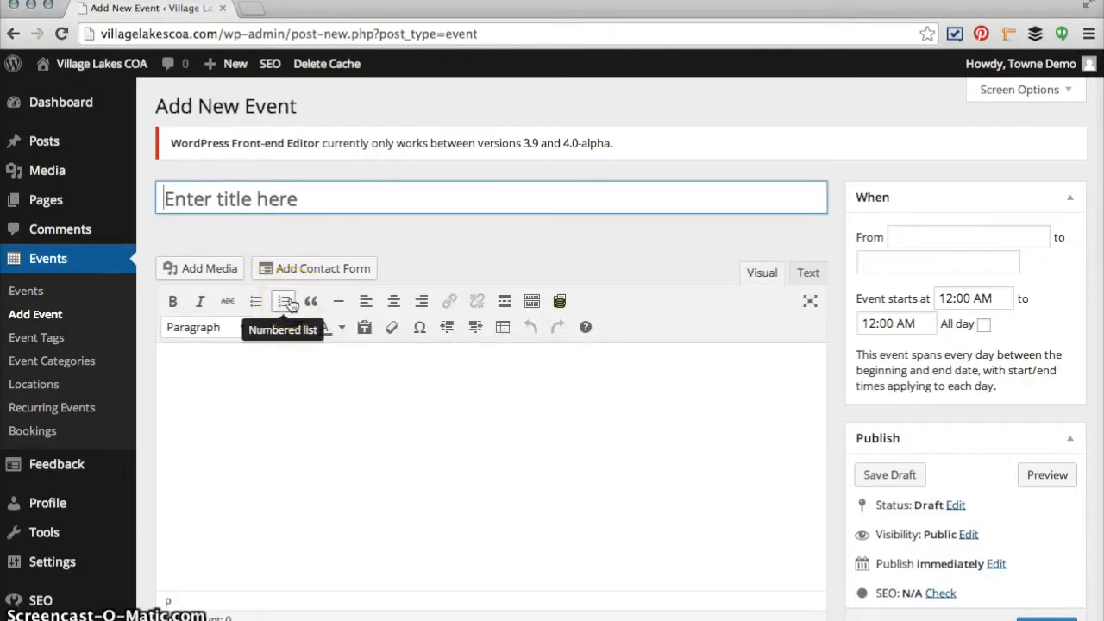
pyautogui.write('Pool Closing')
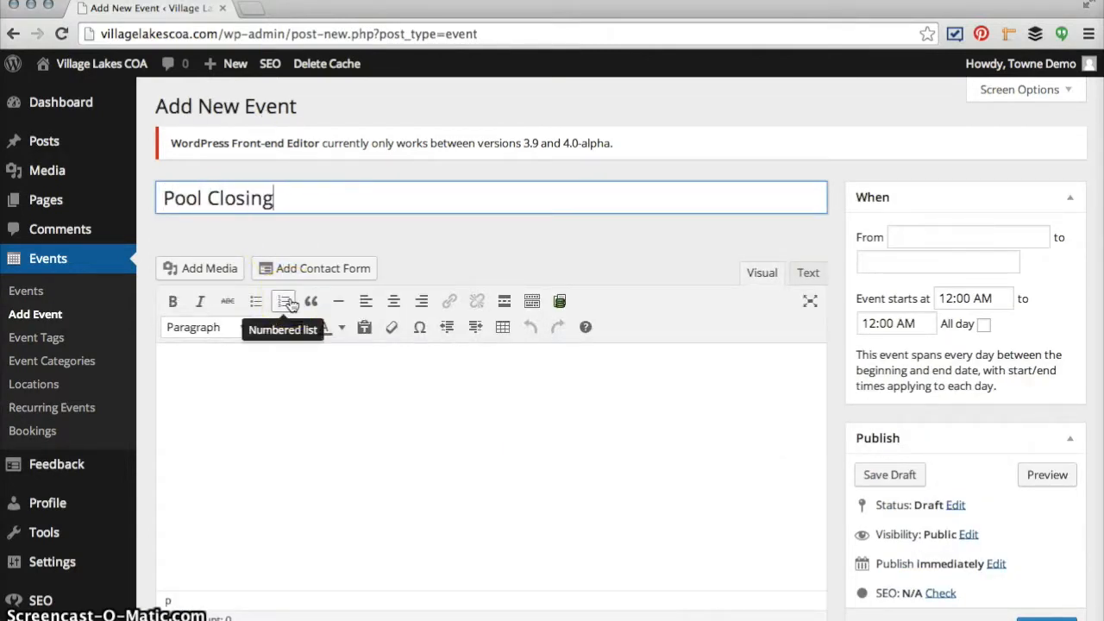
pyautogui.click(371, 380)
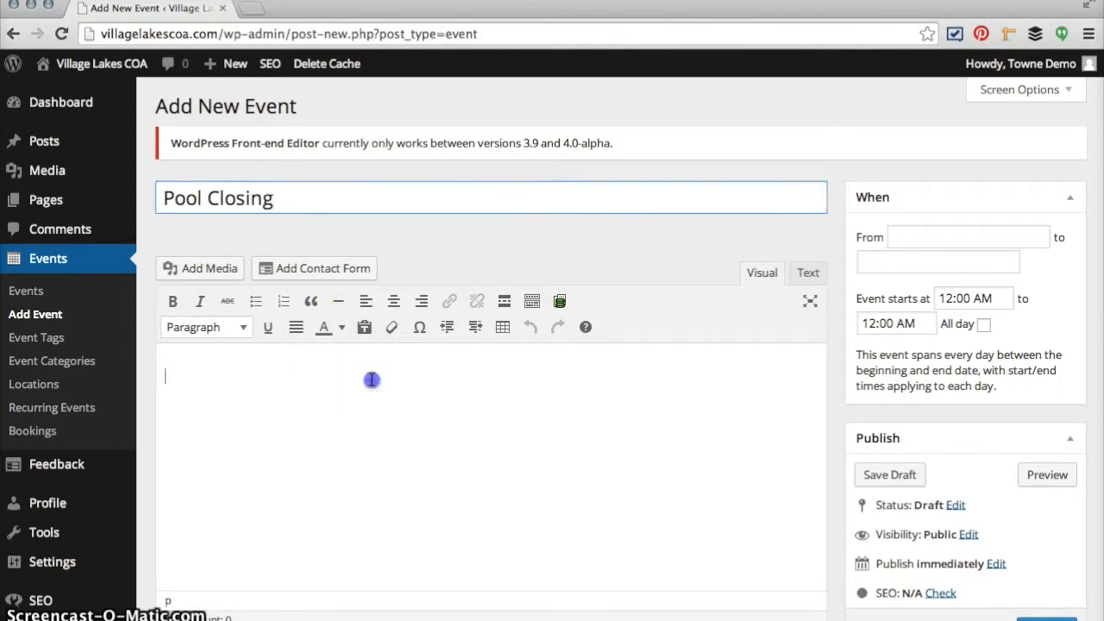
pyautogui.scroll(-2, 371, 380)
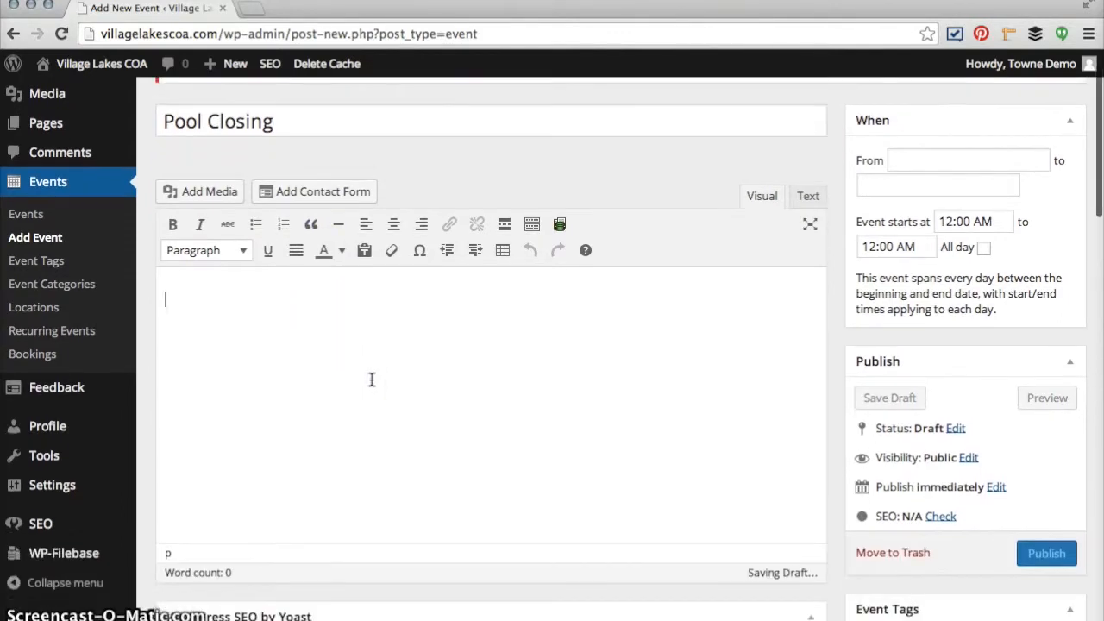
pyautogui.click(480, 420)
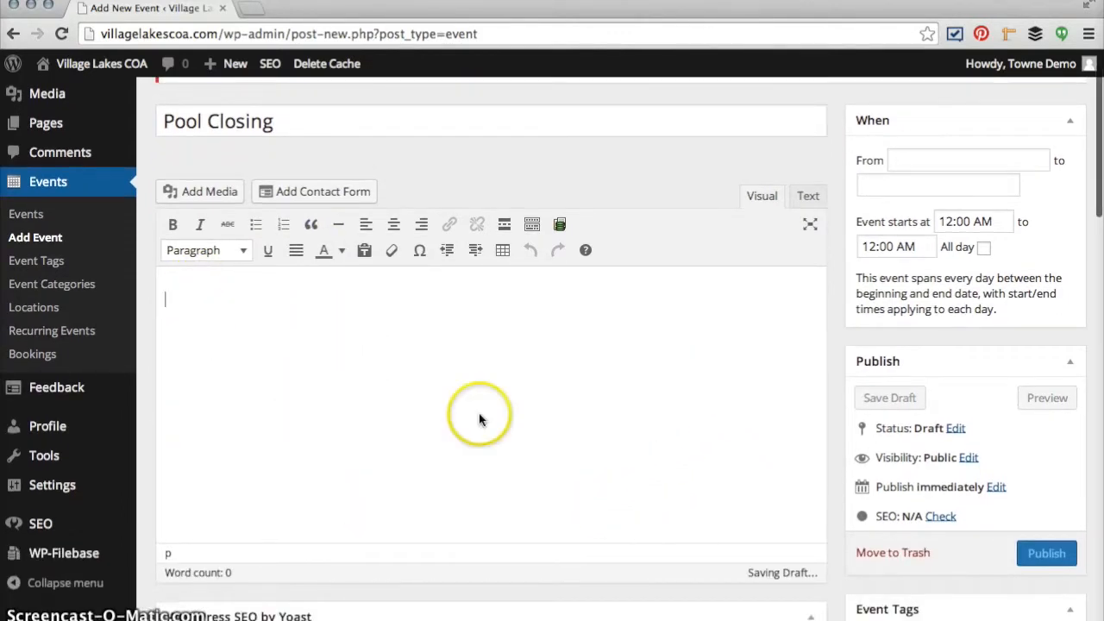
# Step: Write the event description "The community pool will be closed until next Memorial Day! Thanks for a great season!"
pyautogui.write('The commu')
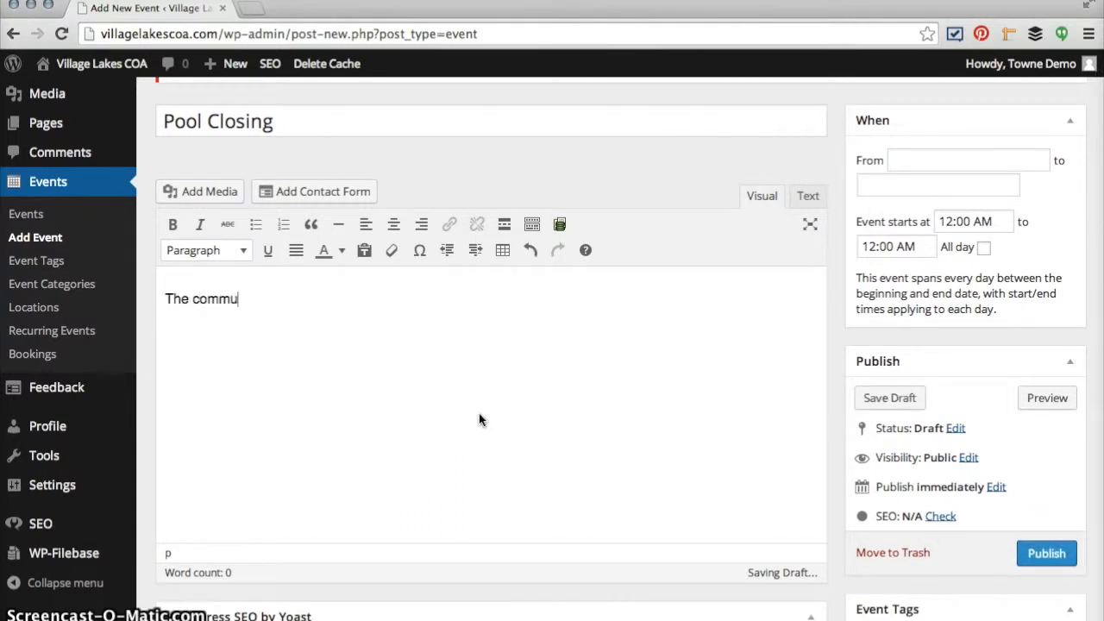
pyautogui.write('nity pool will be')
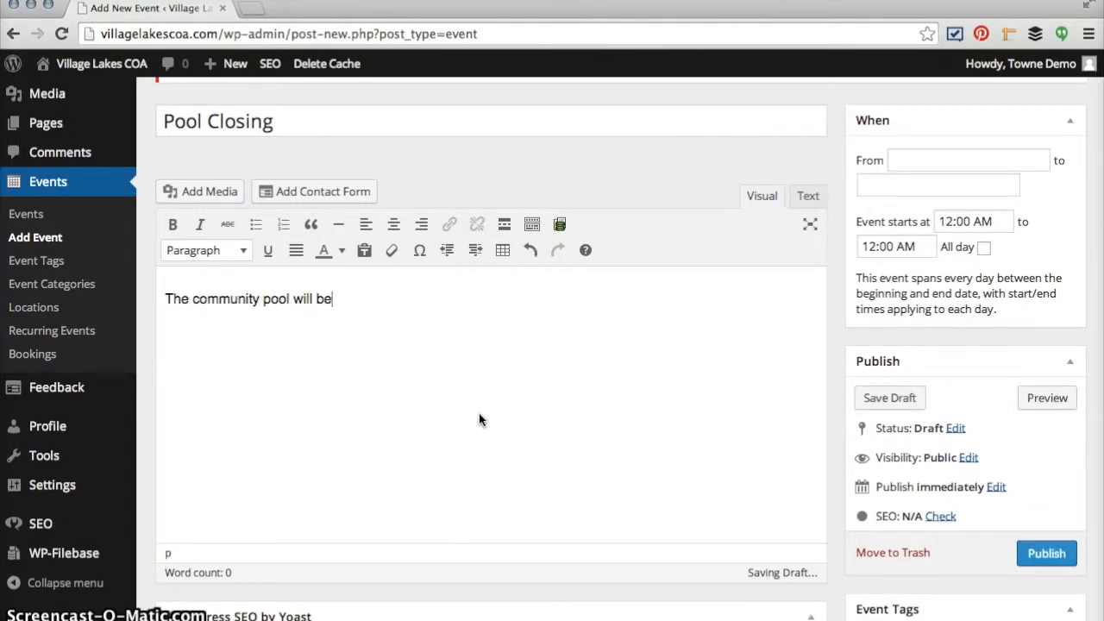
pyautogui.write(' closed until next Memorial')
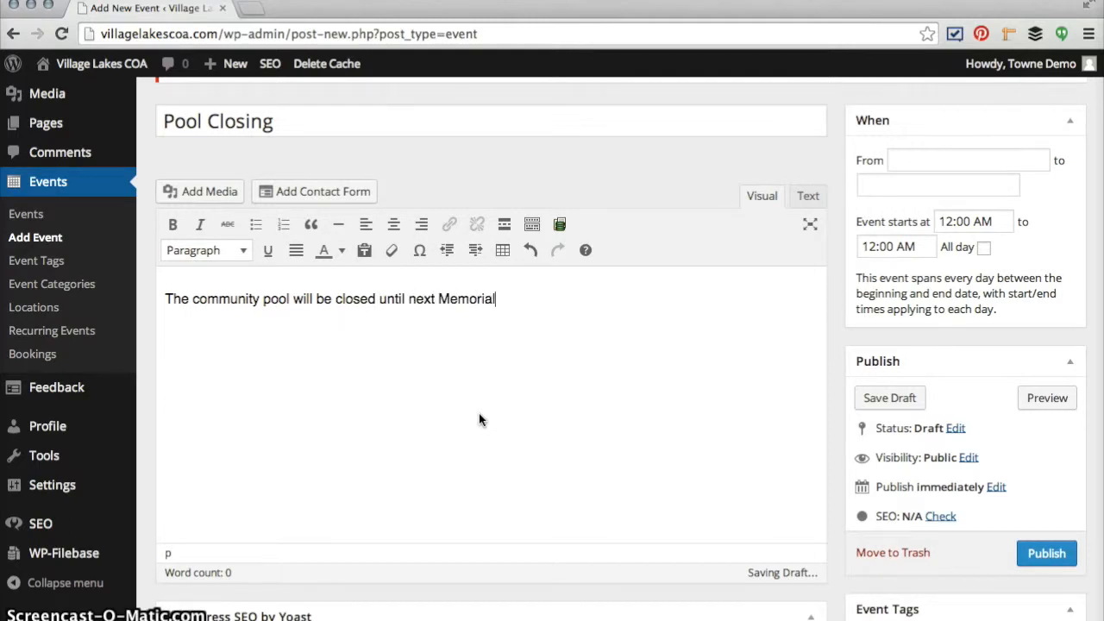
pyautogui.write(' Day! Thanks for a great season!')
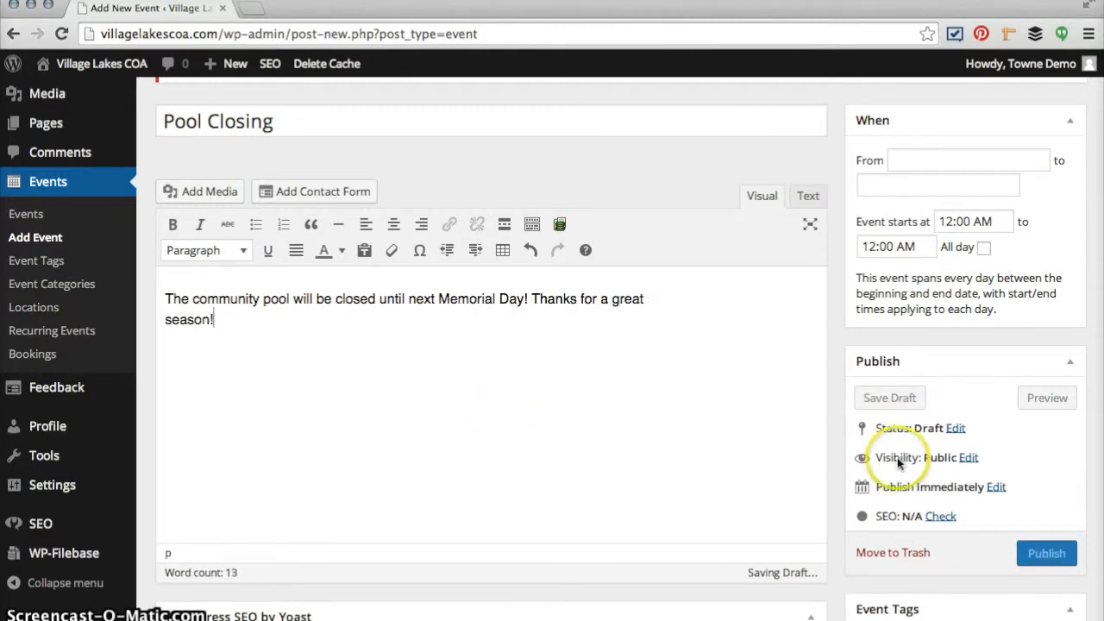
# Step: Set both the start and end dates of the Pool Closing event to 20/09/2014
pyautogui.click(934, 164)
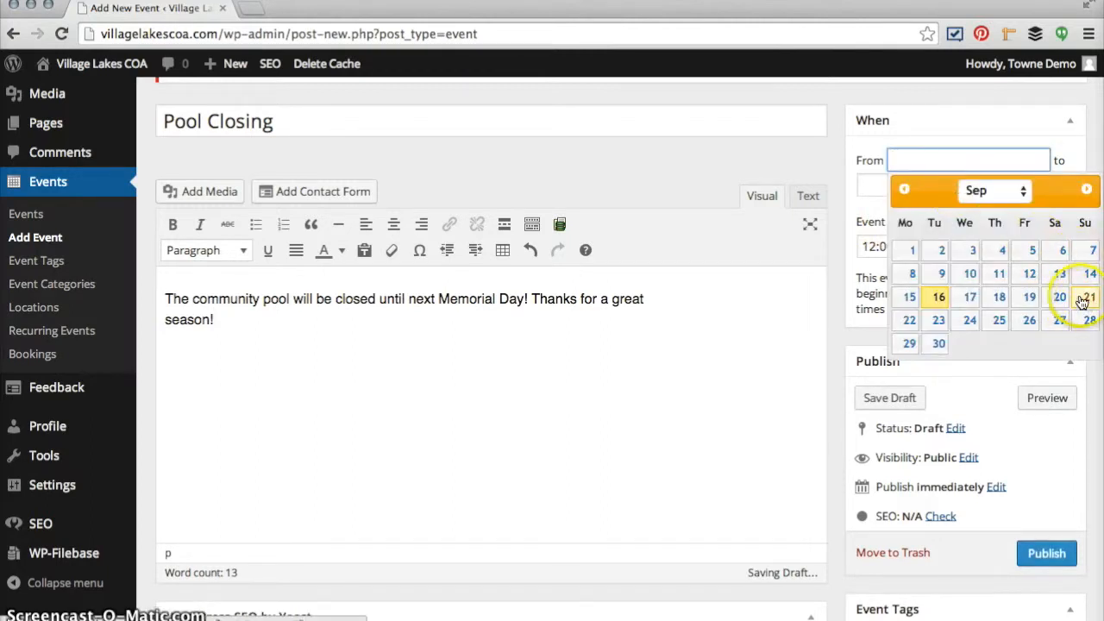
pyautogui.click(1060, 298)
pyautogui.click(935, 186)
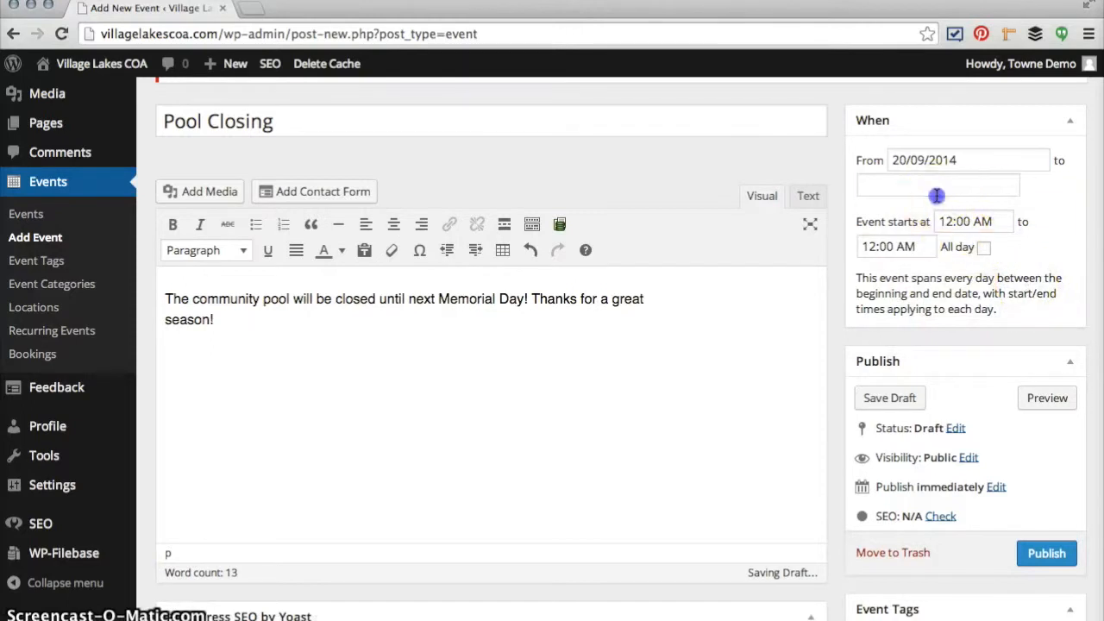
pyautogui.click(1030, 321)
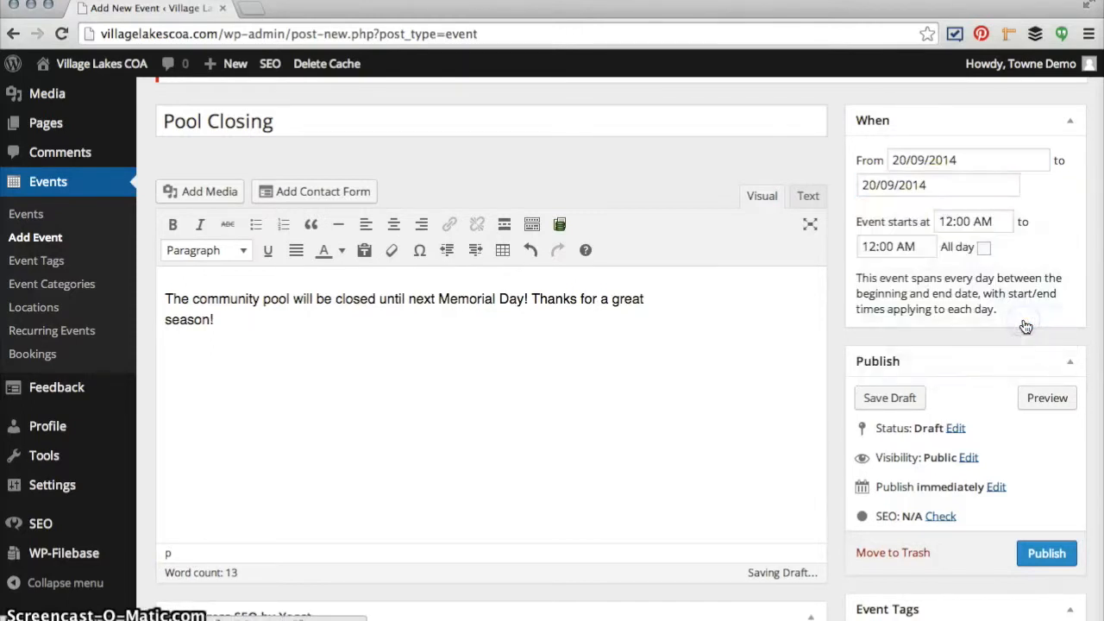
# Step: Set the event's start time to 07:00 AM
pyautogui.click(984, 220)
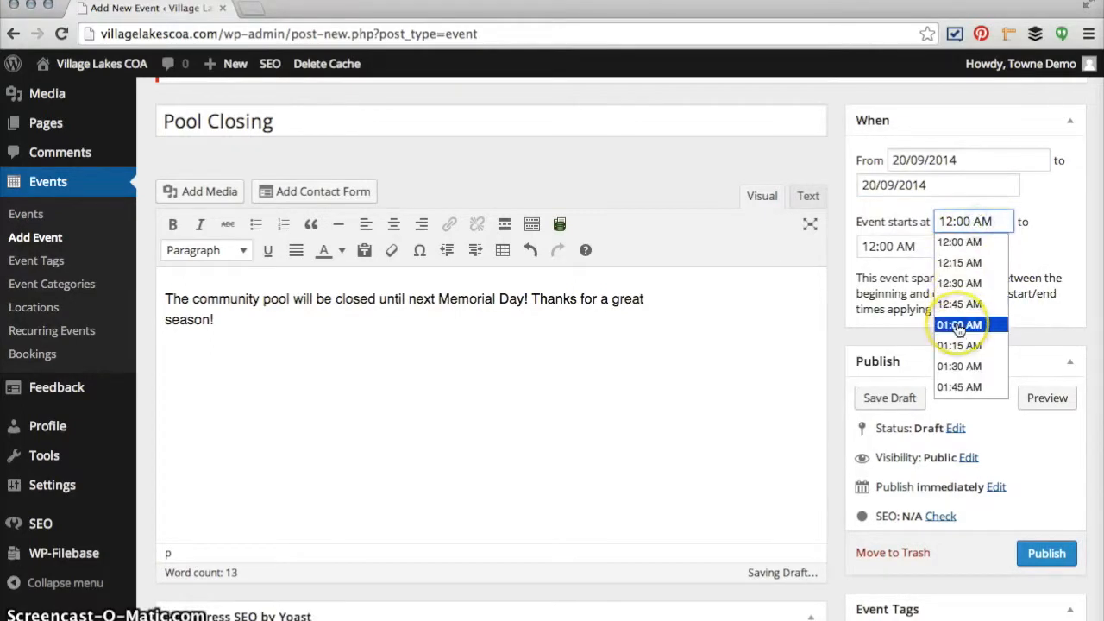
pyautogui.scroll(-1, 961, 323)
pyautogui.scroll(-4, 959, 331)
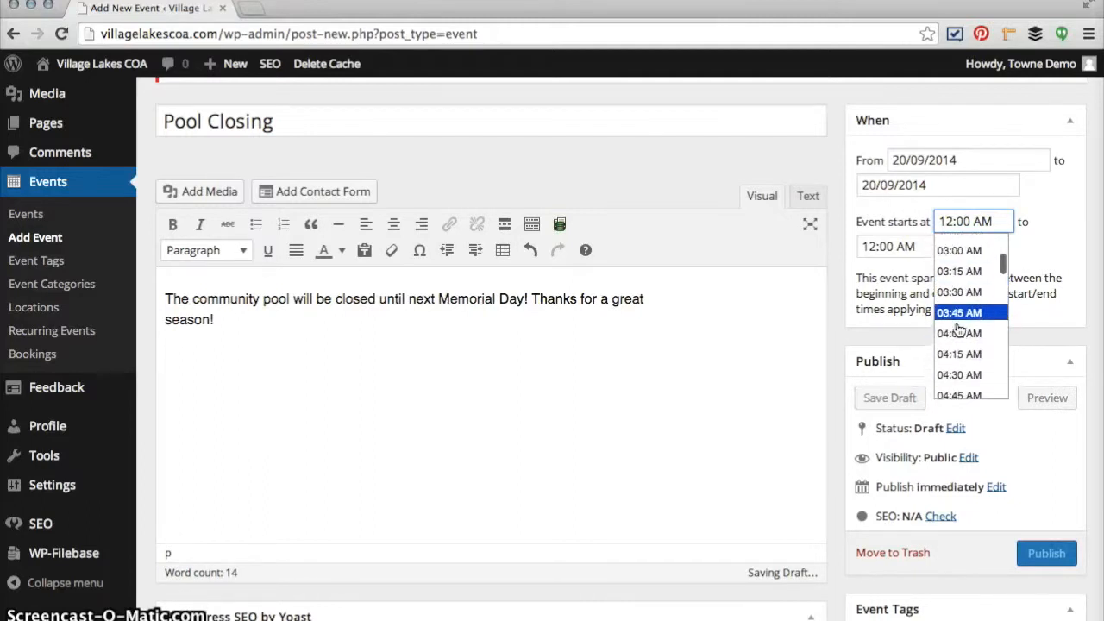
pyautogui.scroll(-3, 960, 331)
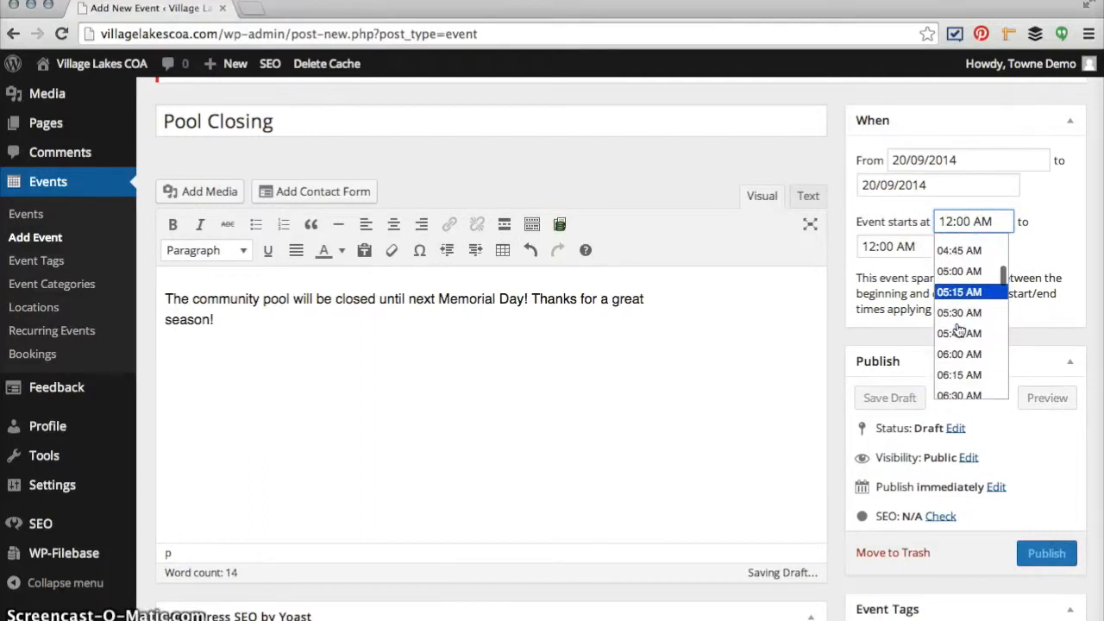
pyautogui.scroll(-1, 960, 332)
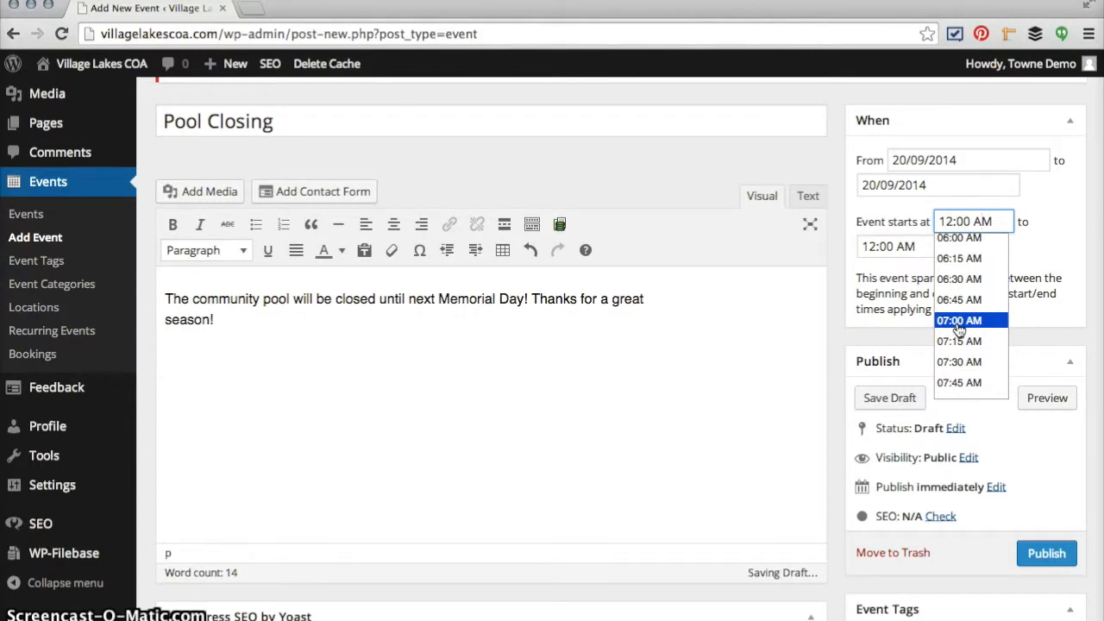
pyautogui.click(960, 320)
# Step: Set the event's end time to 10:00 PM and mark it as an all-day event
pyautogui.click(893, 247)
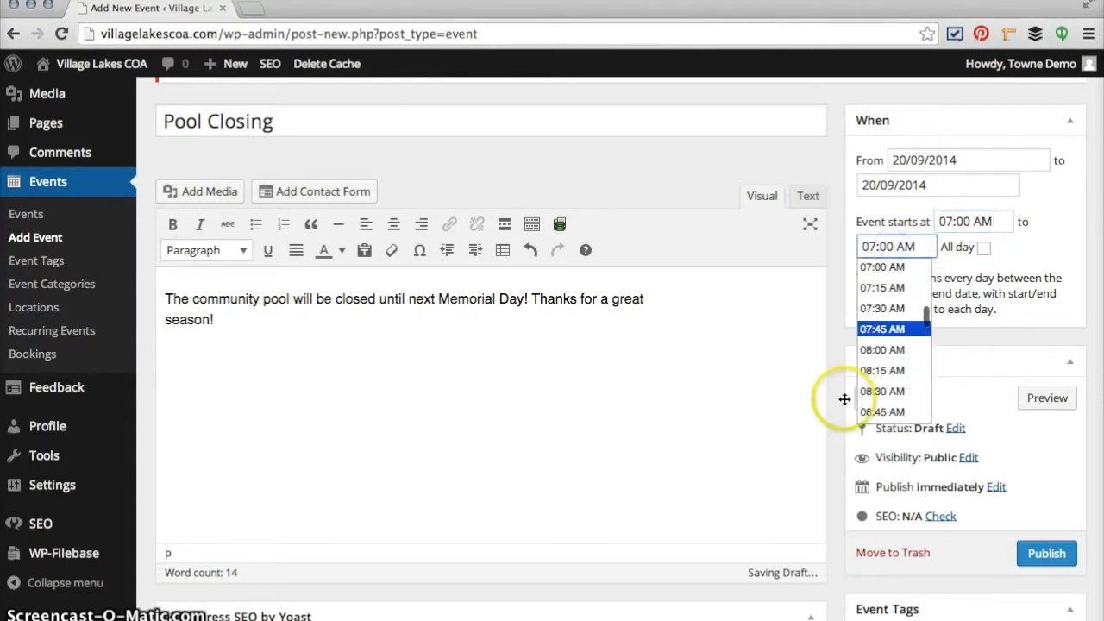
pyautogui.scroll(-1, 845, 399)
pyautogui.scroll(-10, 871, 345)
pyautogui.scroll(-12, 880, 345)
pyautogui.scroll(-2, 880, 345)
pyautogui.click(881, 354)
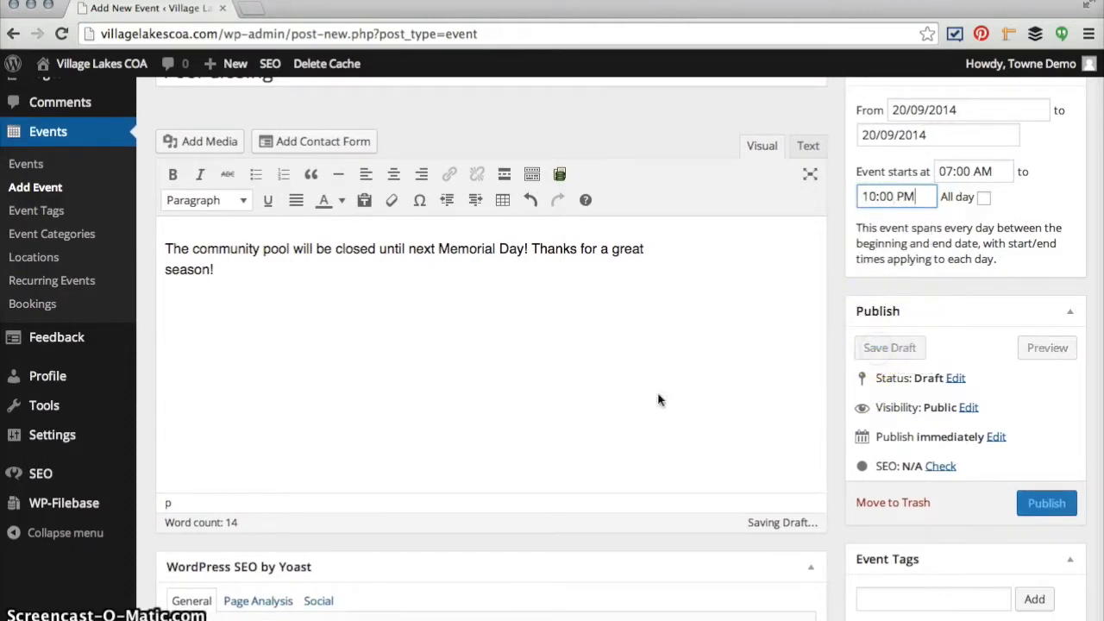
pyautogui.scroll(3, 538, 398)
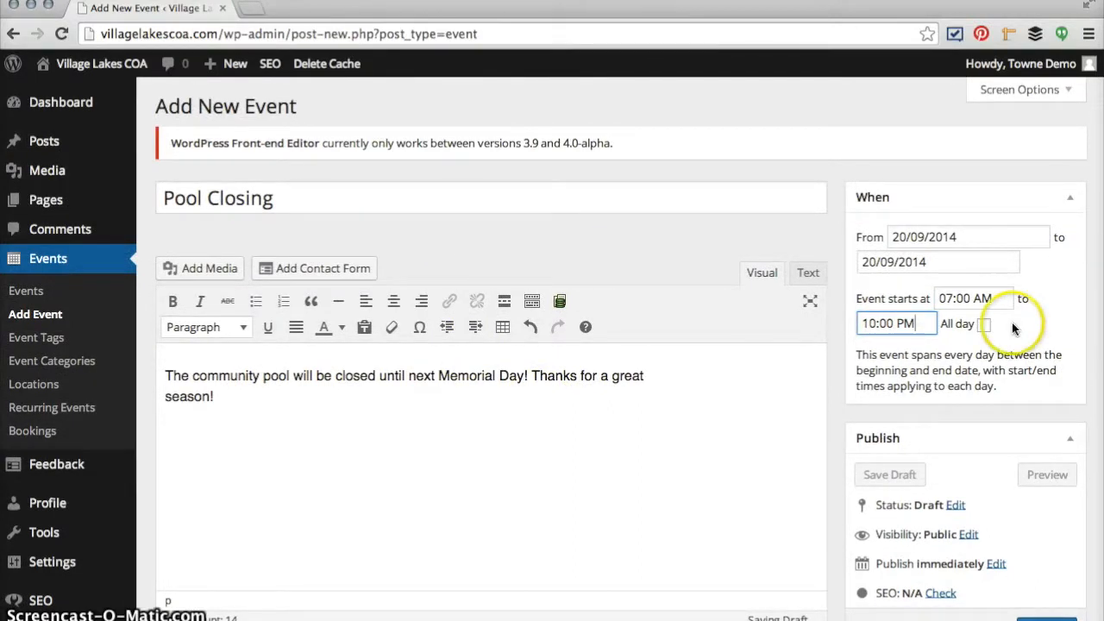
pyautogui.click(984, 325)
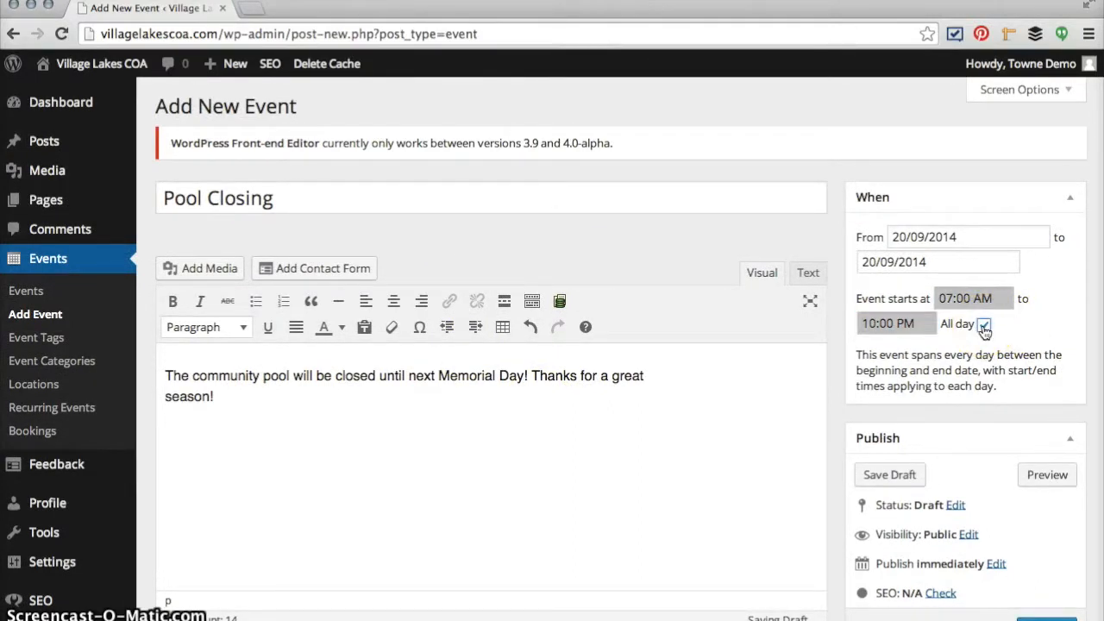
# Step: Collapse the WordPress SEO by Yoast section below the event description
pyautogui.scroll(-1, 752, 445)
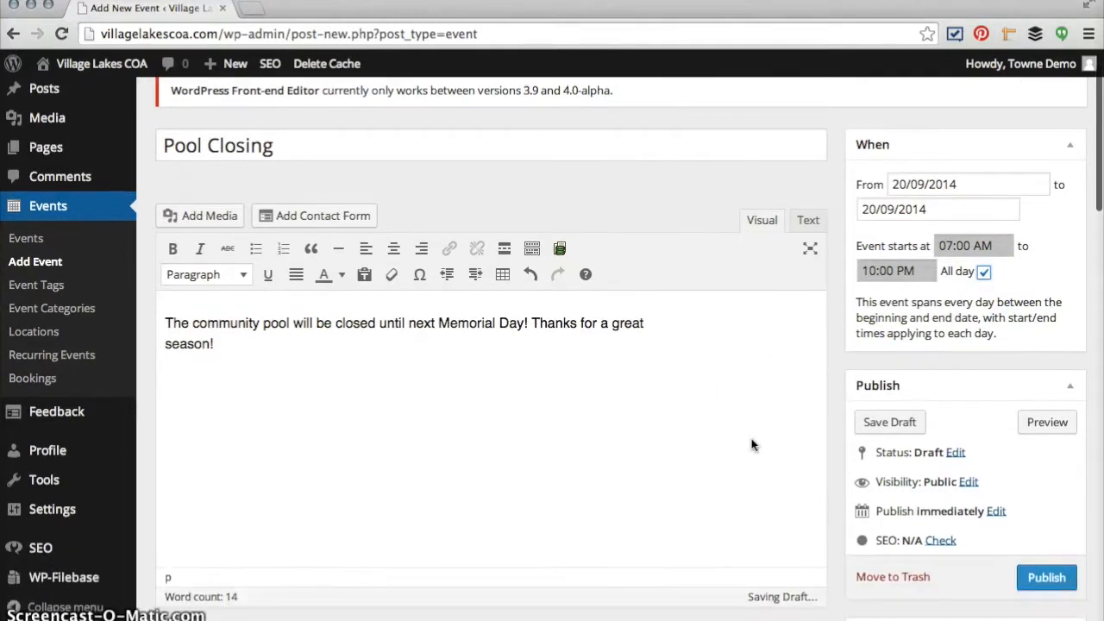
pyautogui.scroll(-3, 751, 445)
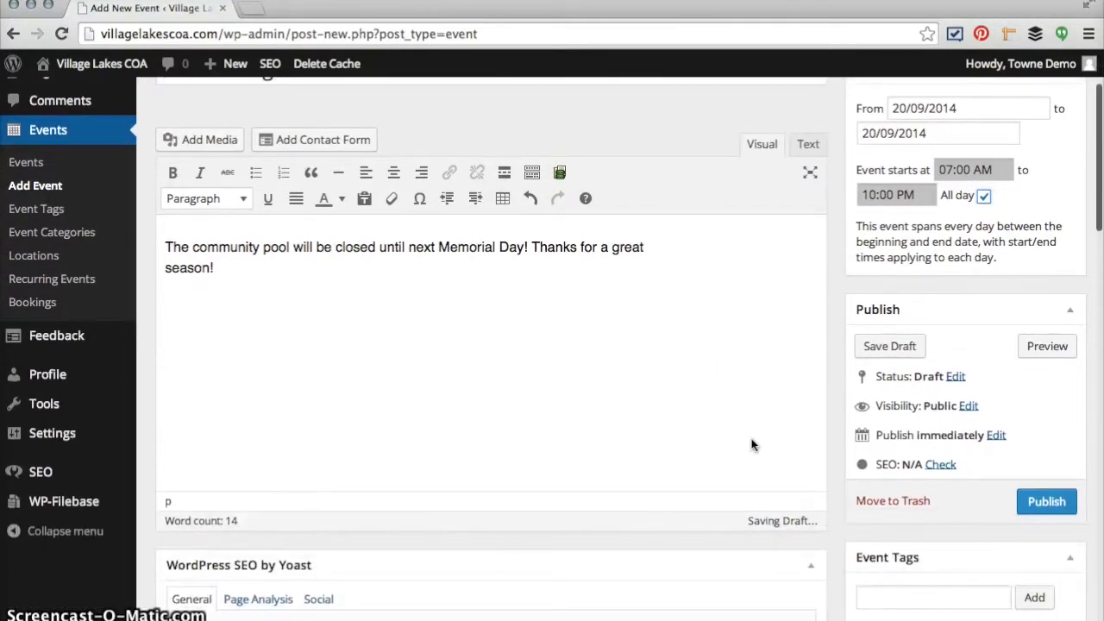
pyautogui.scroll(-4, 752, 445)
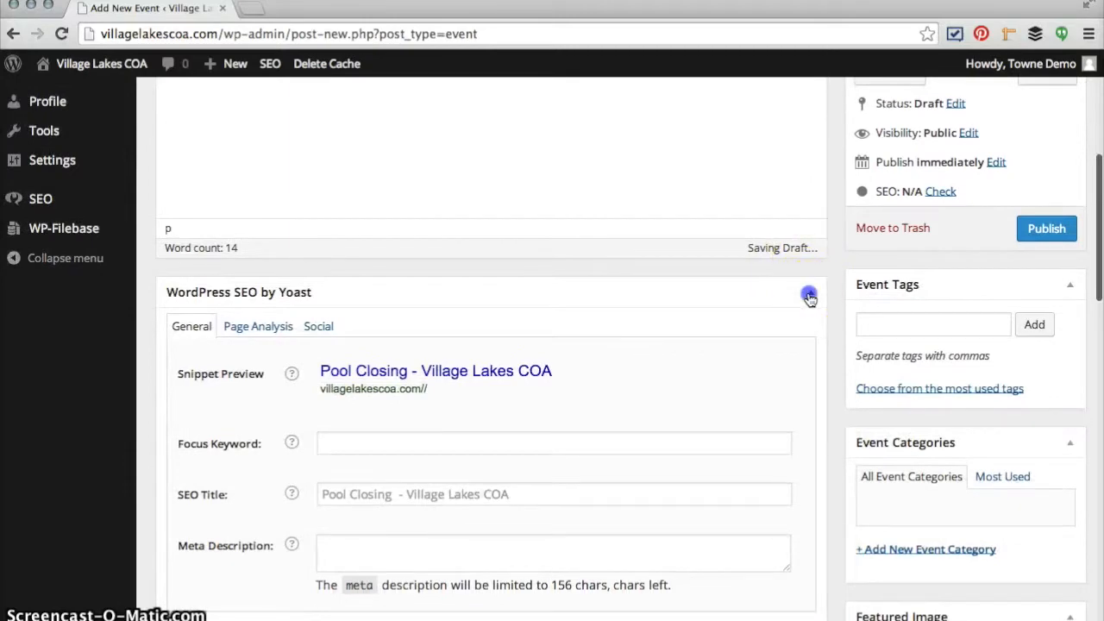
pyautogui.click(810, 296)
# Step: Name the event location "Village Lakes Pool" and fill in its street address, city and state
pyautogui.scroll(-3, 807, 371)
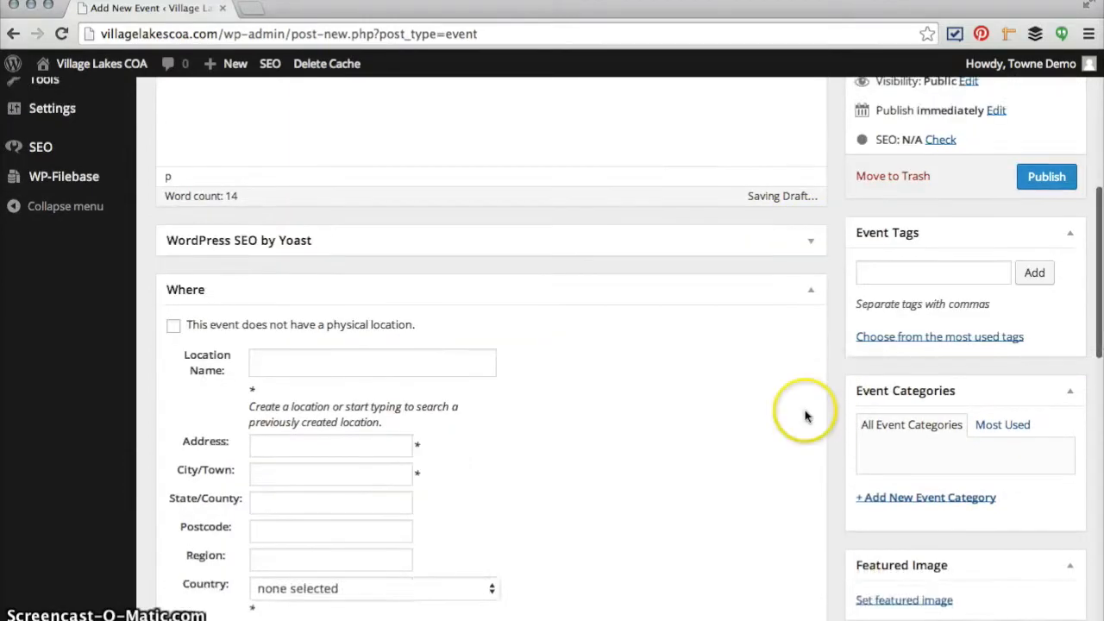
pyautogui.click(297, 296)
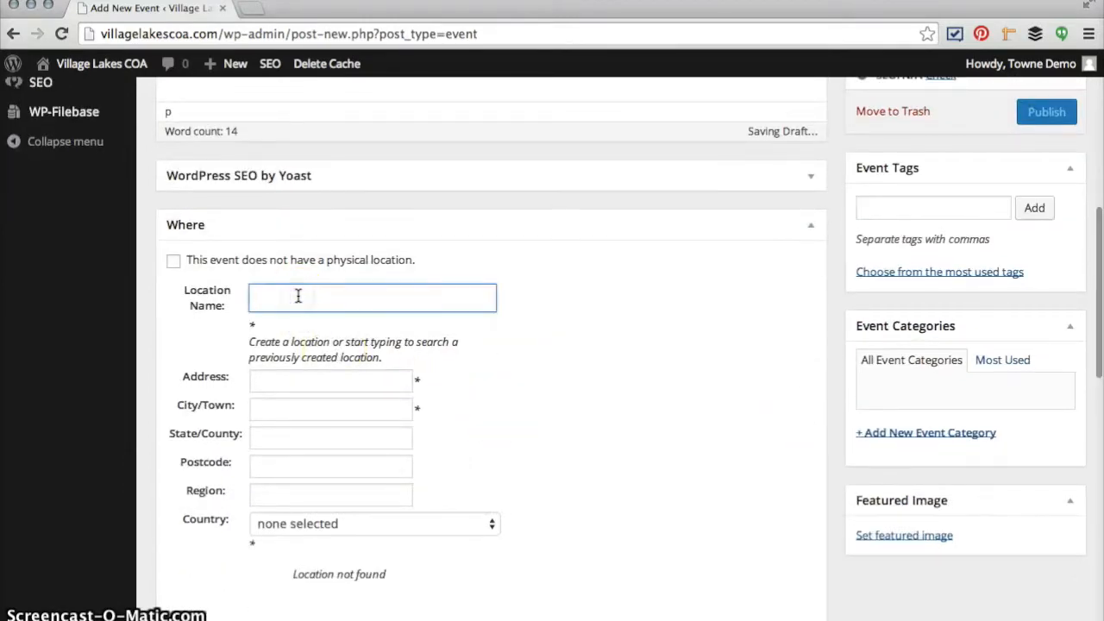
pyautogui.write('Village Lak')
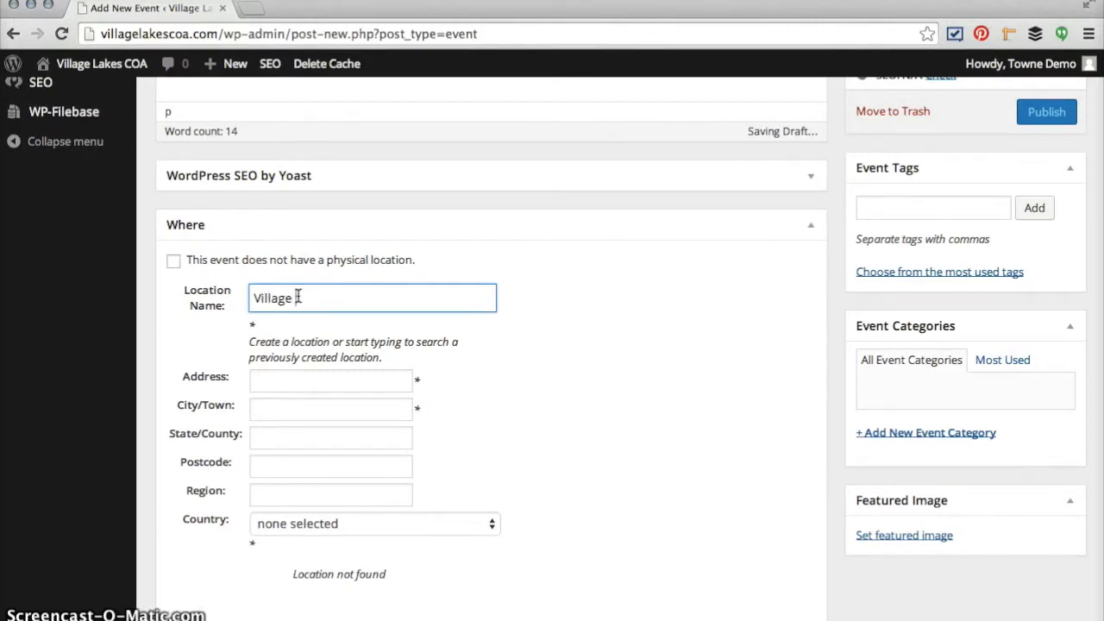
pyautogui.write('es Pool')
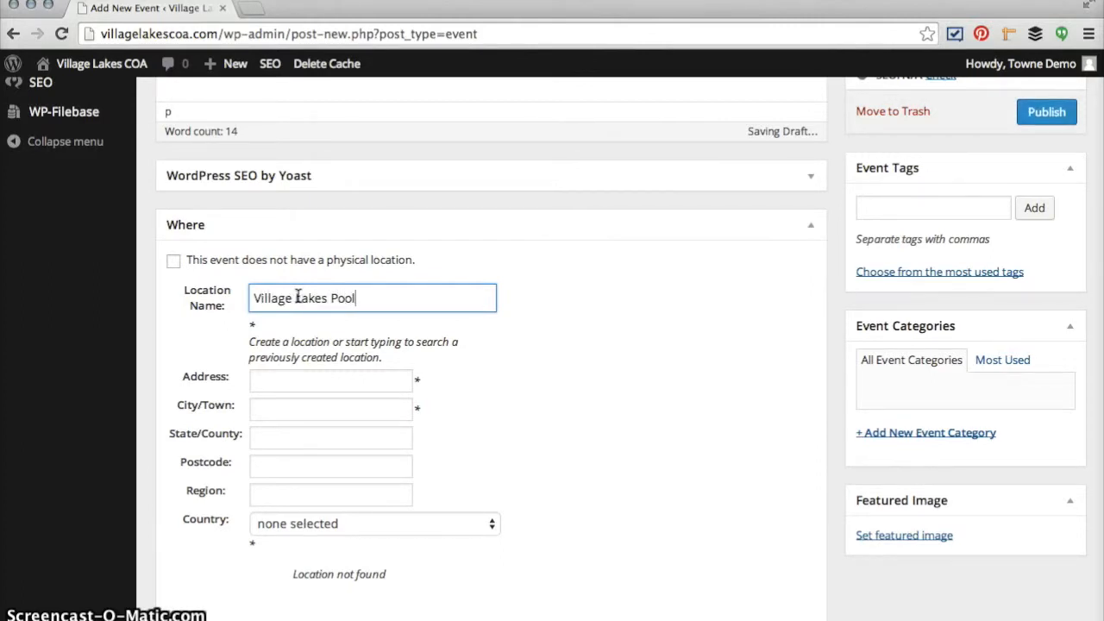
pyautogui.click(276, 380)
pyautogui.write('123 Village Lake Drive')
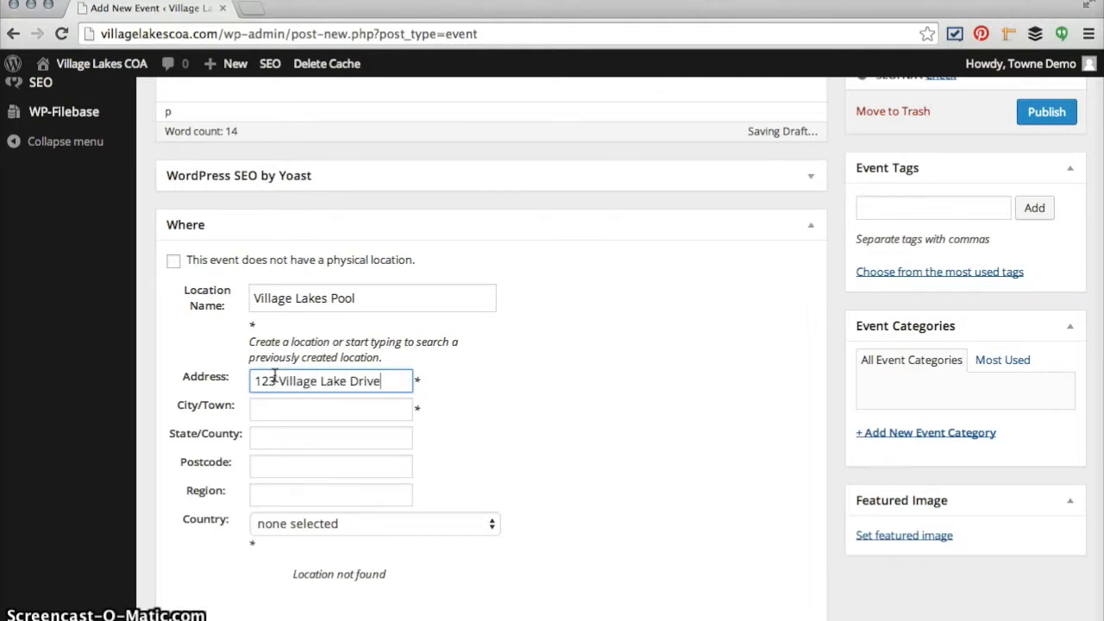
pyautogui.press('Tab')
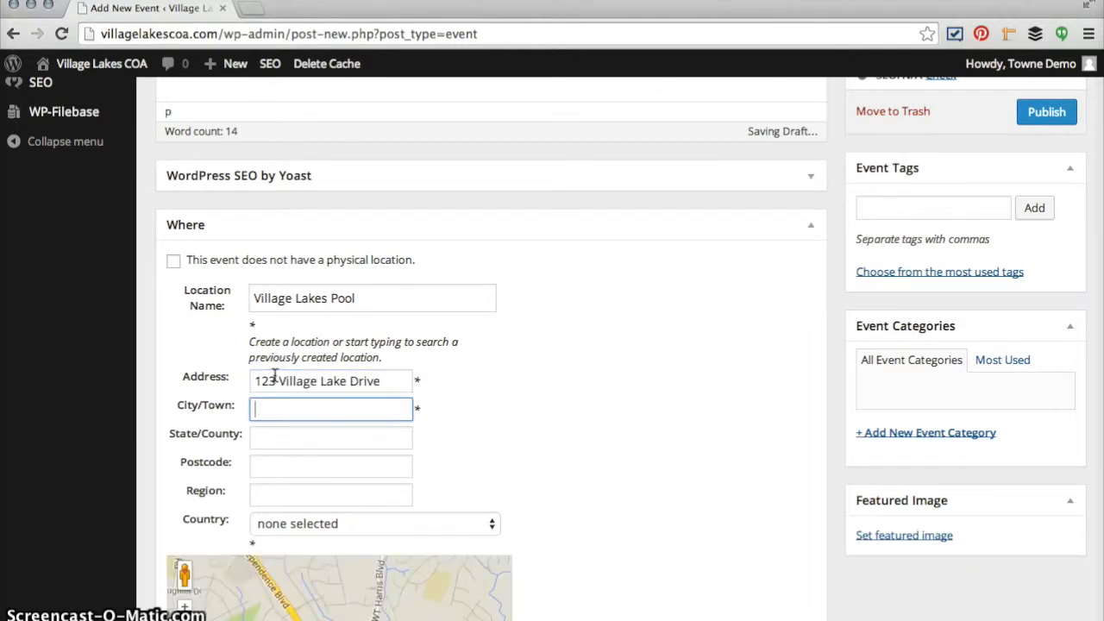
pyautogui.write('Cincinnati')
pyautogui.press('Tab')
pyautogui.write('OH')
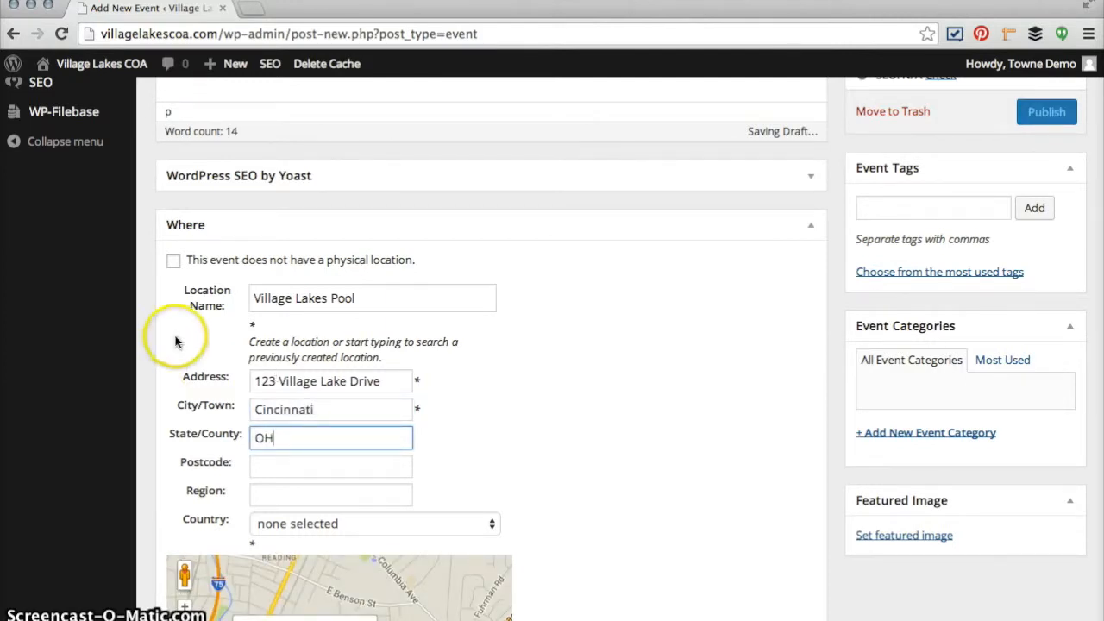
# Step: Mark the Pool Closing event as having no physical location
pyautogui.click(174, 266)
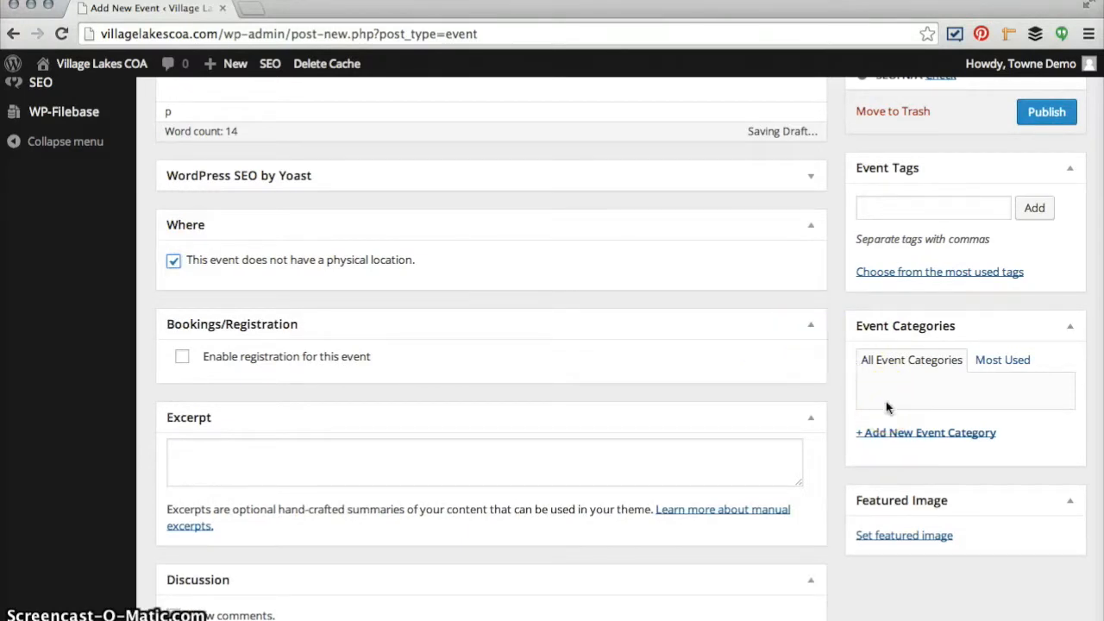
# Step: Examine the media library and file upload options for the event's featured image, and close them without choosing an image
pyautogui.scroll(-4, 886, 401)
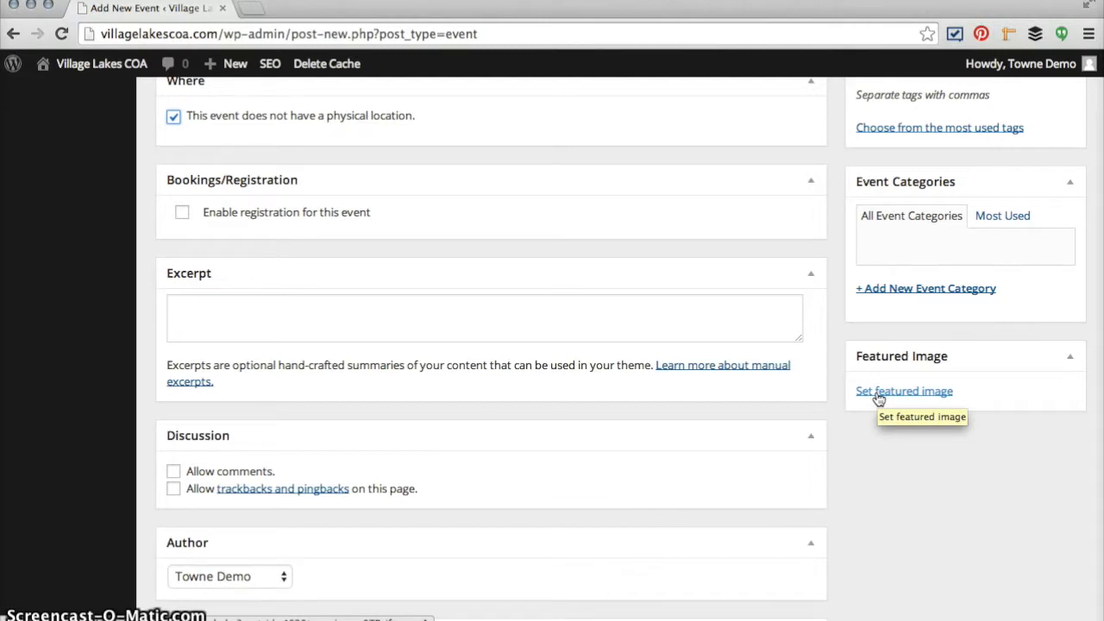
pyautogui.click(879, 396)
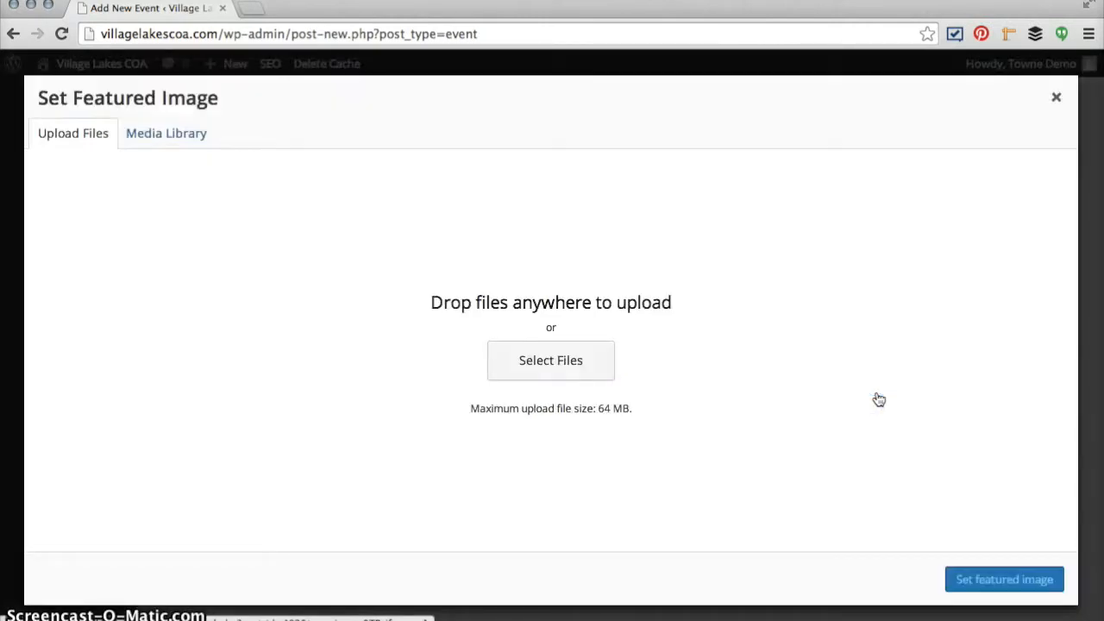
pyautogui.click(142, 138)
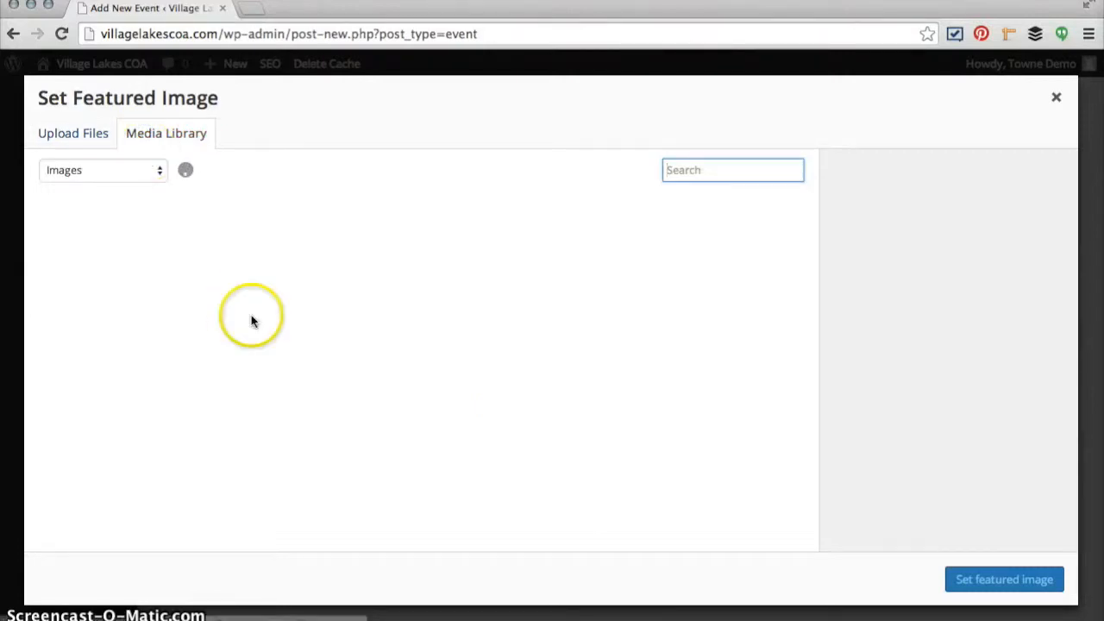
pyautogui.click(90, 138)
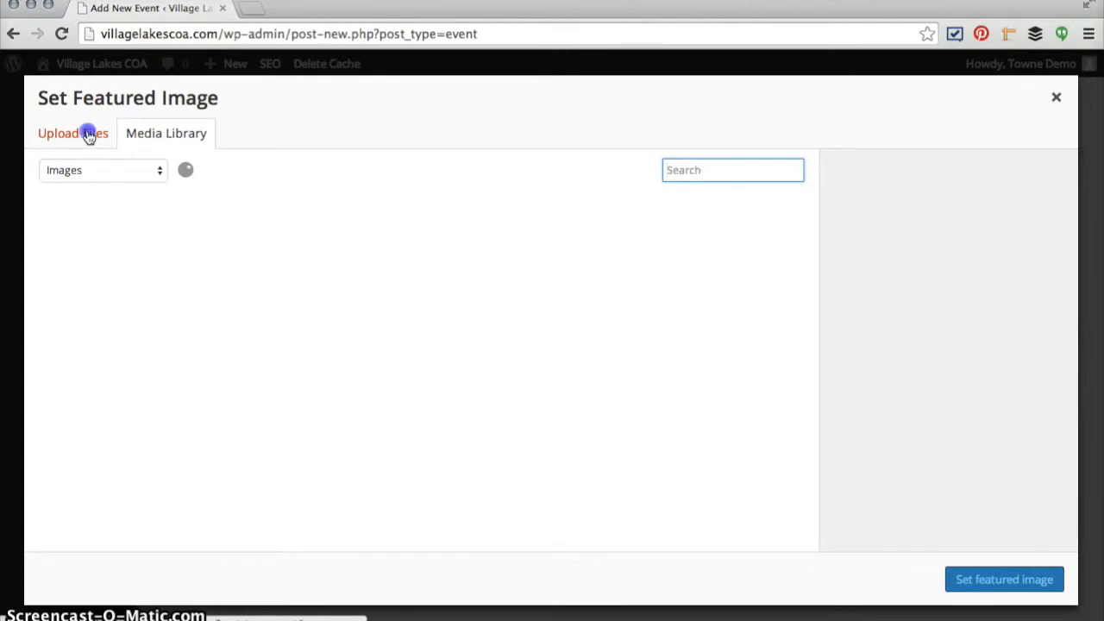
pyautogui.click(602, 366)
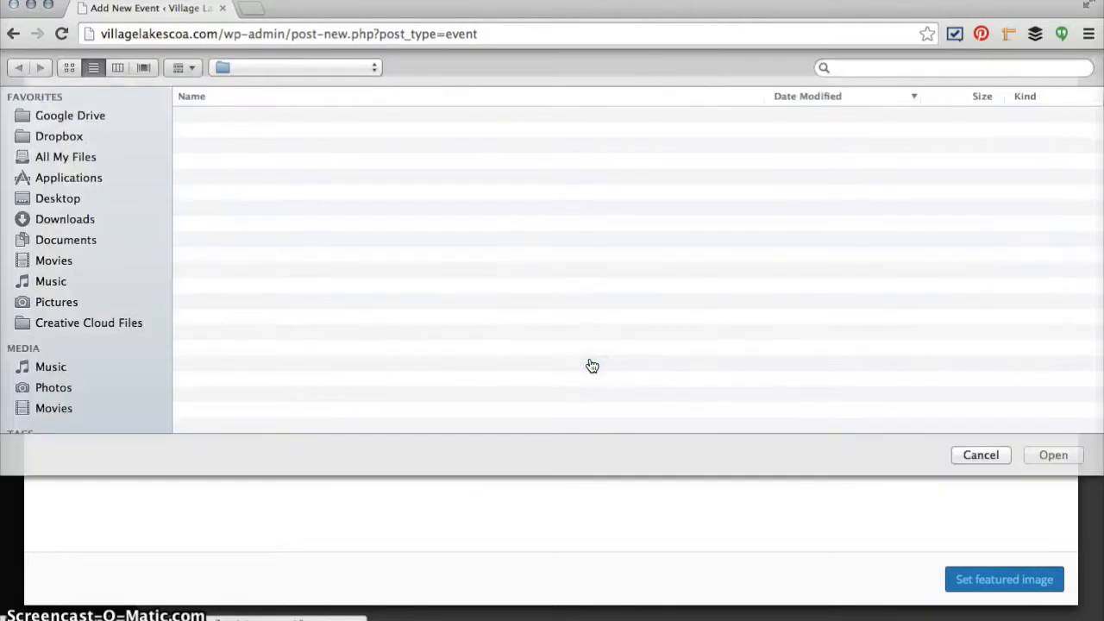
pyautogui.click(981, 454)
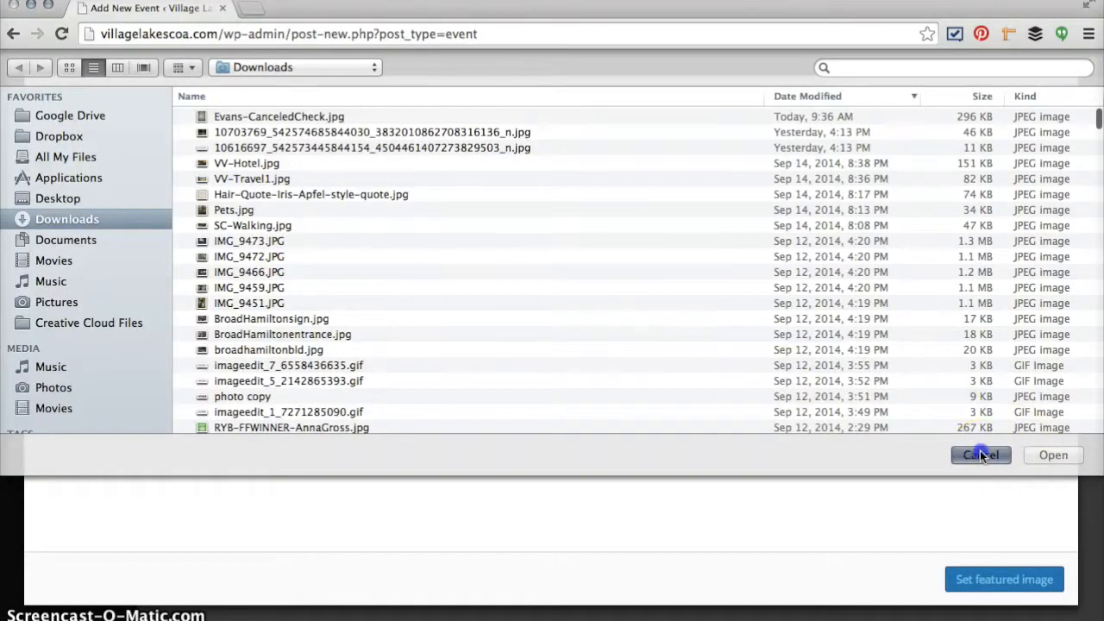
pyautogui.click(1059, 101)
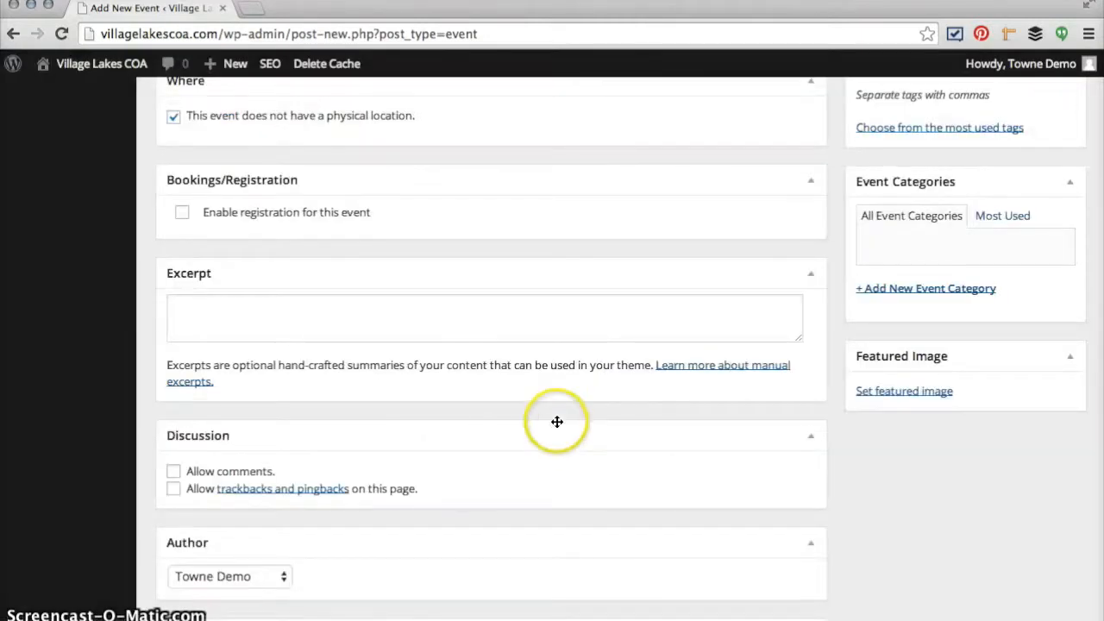
# Step: Collapse the Event Categories and Featured Image sections of the event editor
pyautogui.click(1072, 185)
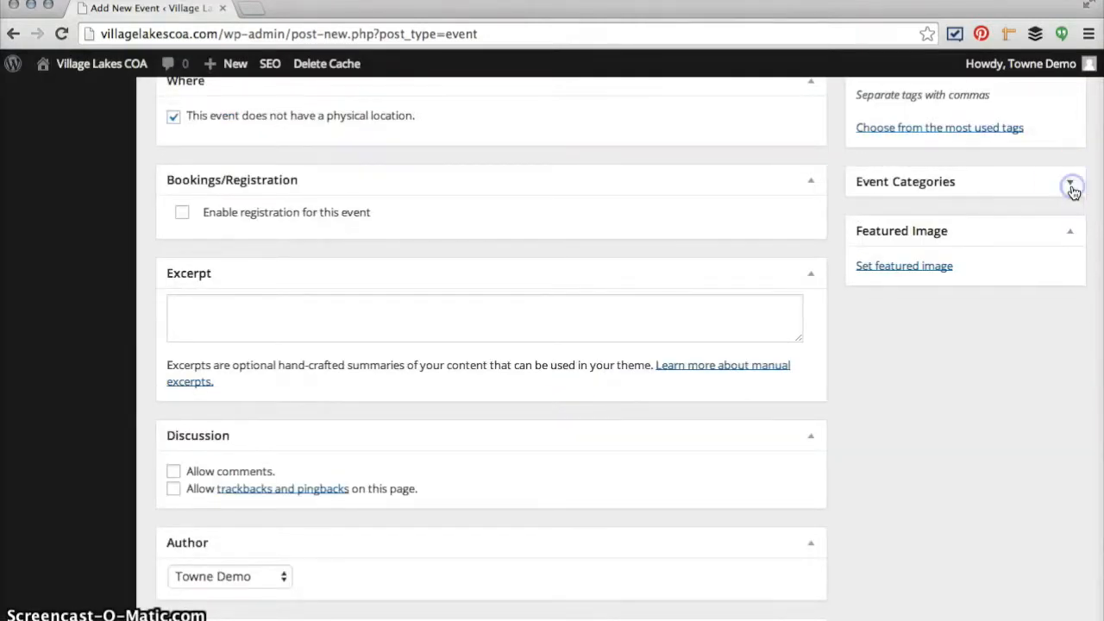
pyautogui.click(1072, 235)
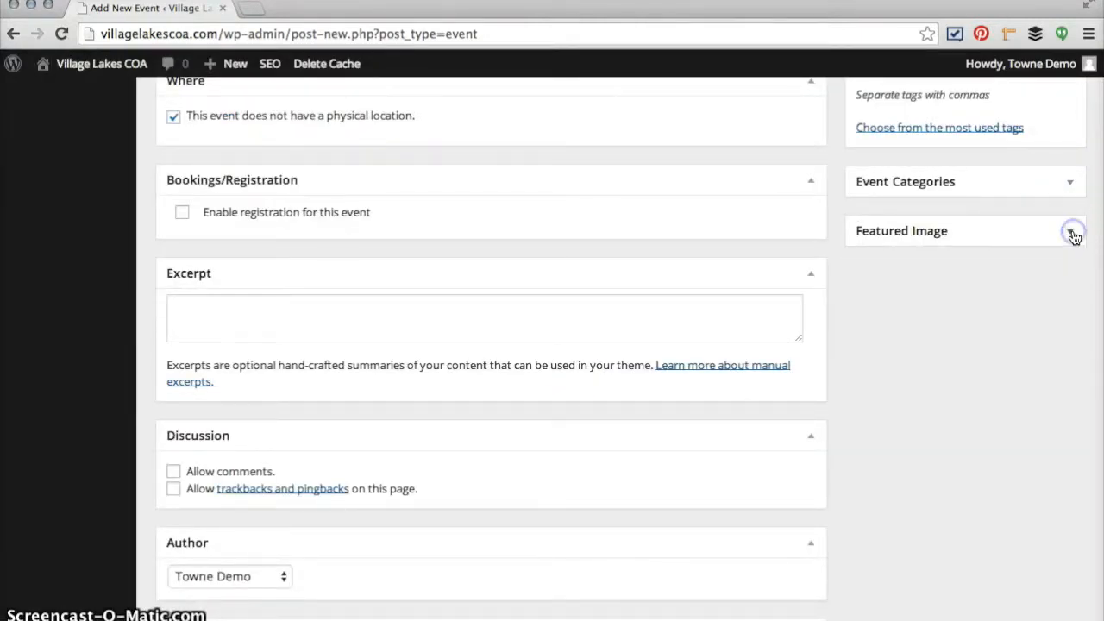
# Step: Examine the Insert Media options for the Pool Closing event's description and close them without inserting anything
pyautogui.scroll(3, 1075, 238)
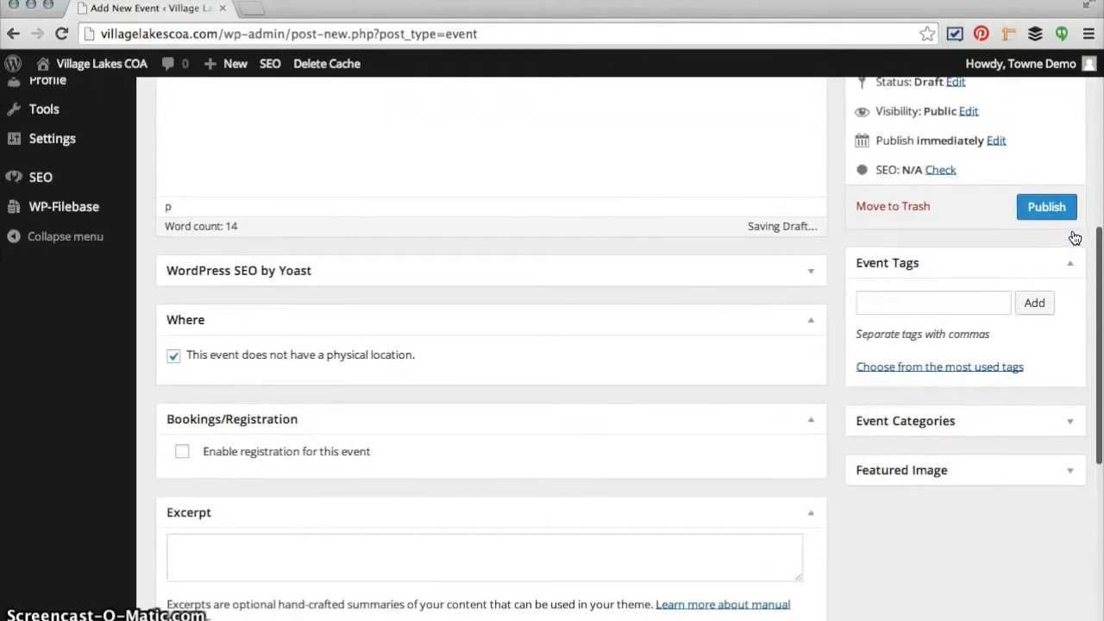
pyautogui.scroll(5, 702, 233)
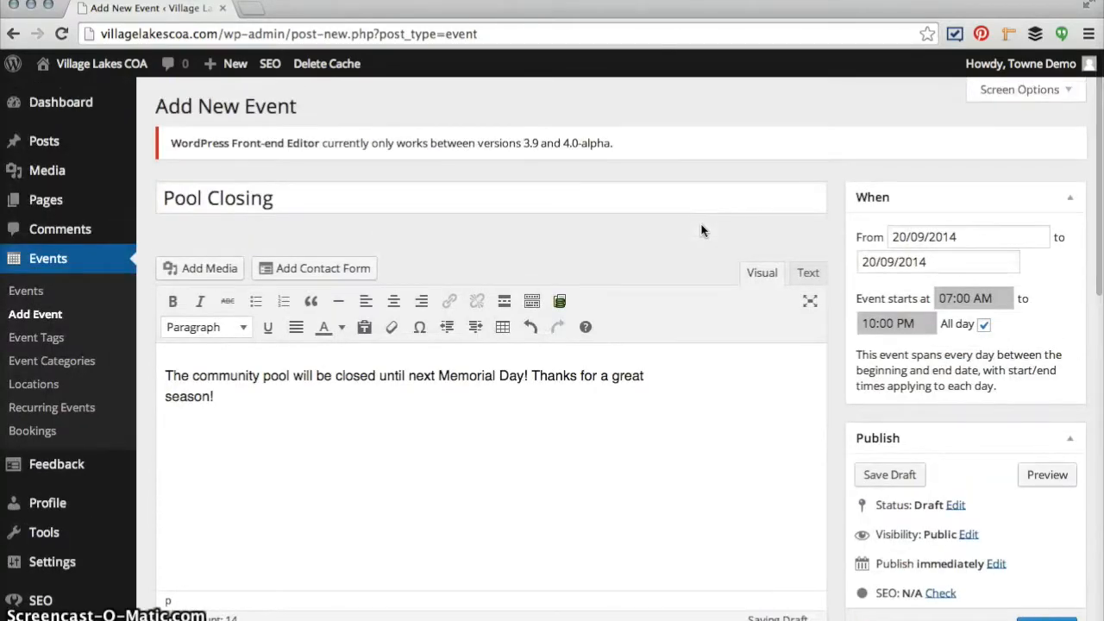
pyautogui.scroll(-5, 950, 522)
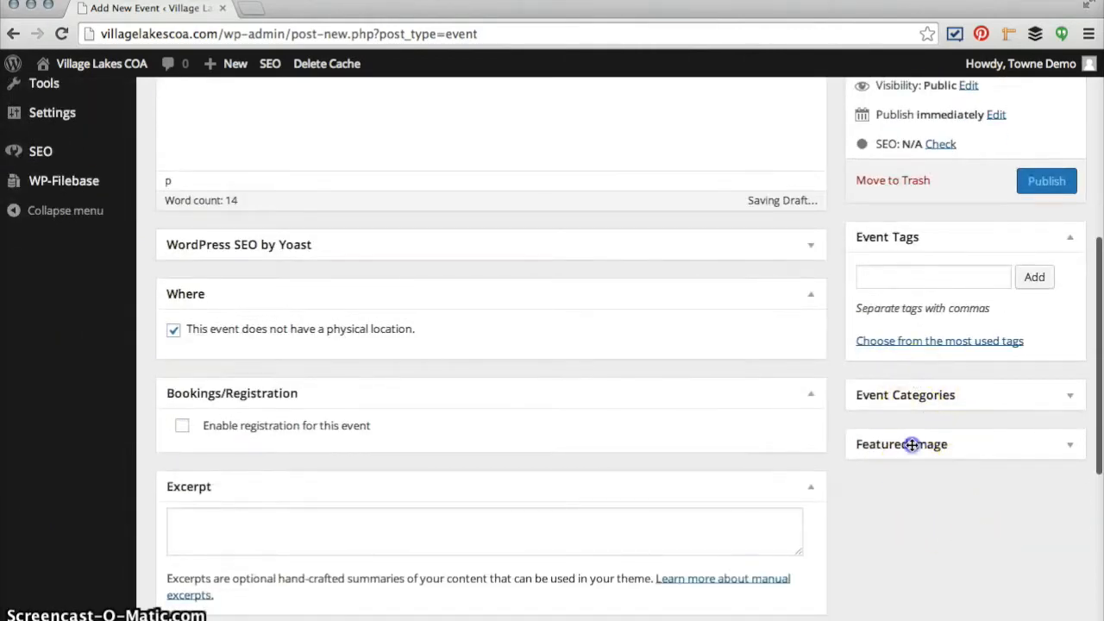
pyautogui.click(912, 444)
pyautogui.scroll(5, 434, 210)
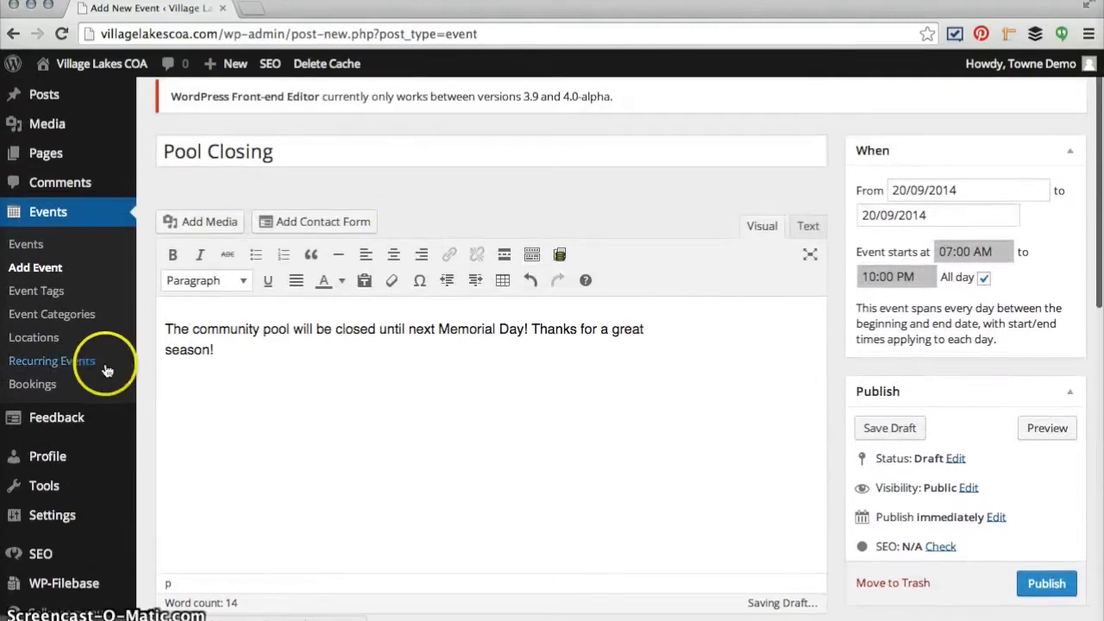
pyautogui.click(165, 329)
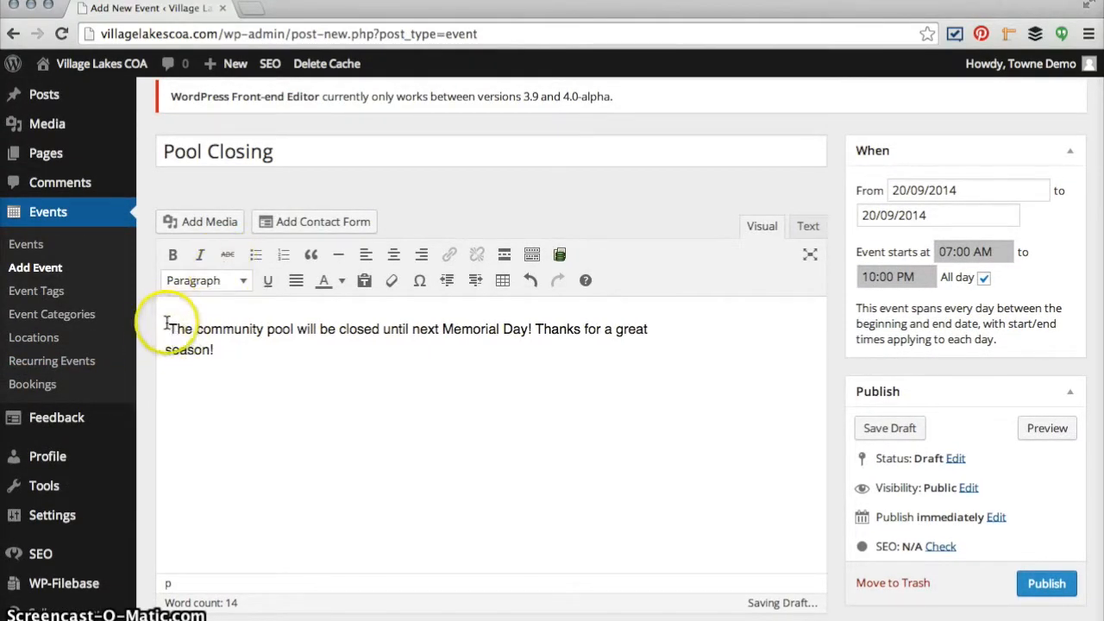
pyautogui.click(192, 222)
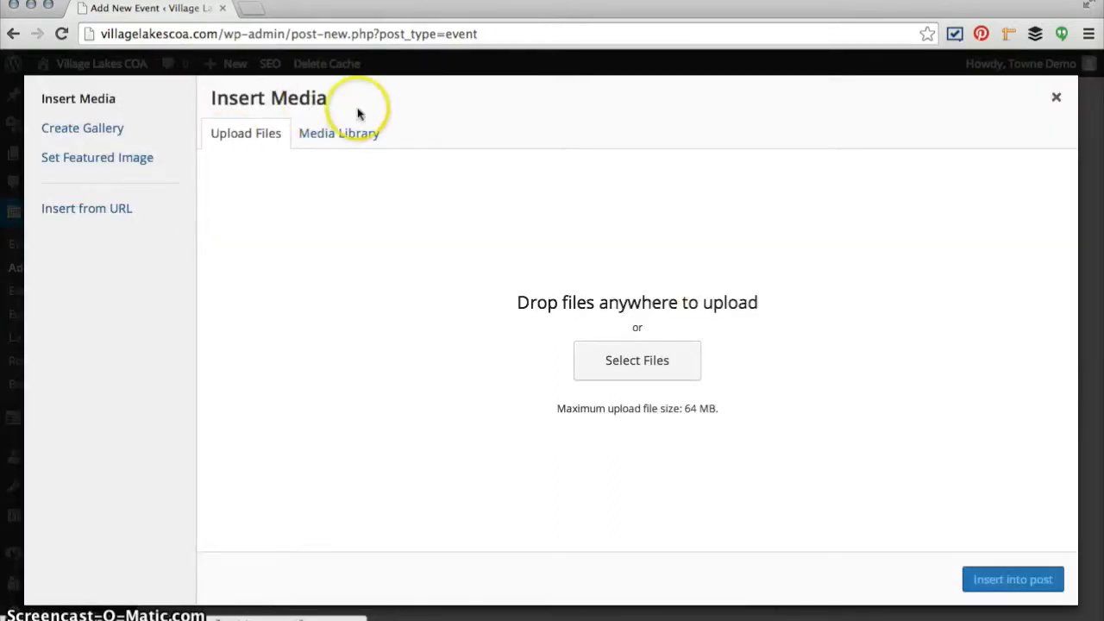
pyautogui.click(1055, 98)
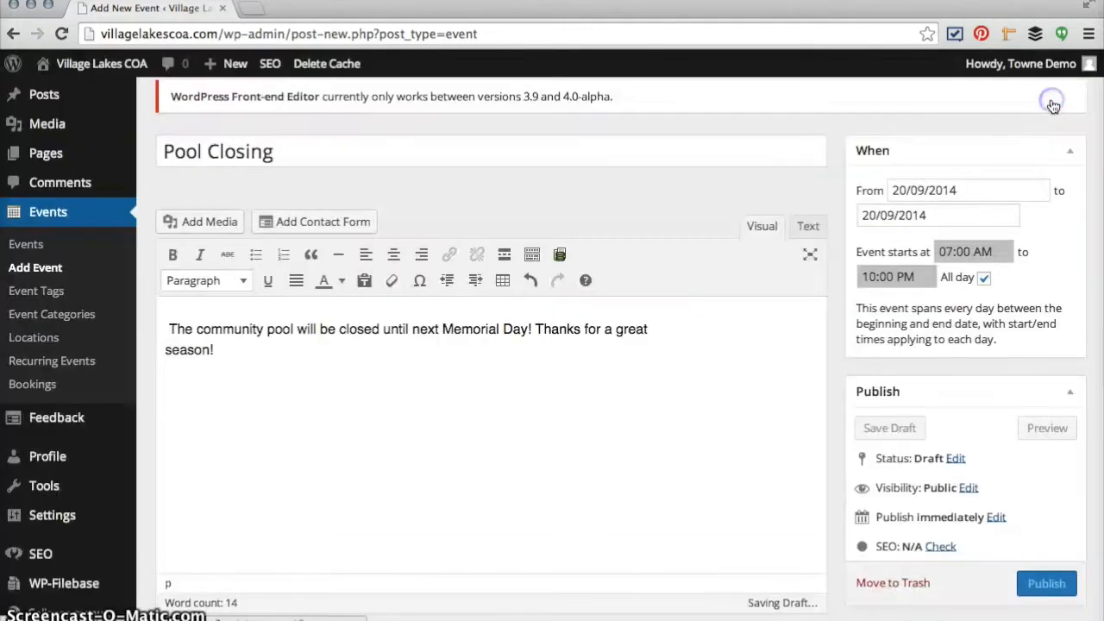
# Step: Remove the stray space at the start of the event description and publish the Pool Closing event
pyautogui.click(169, 328)
pyautogui.press('BackSpace')
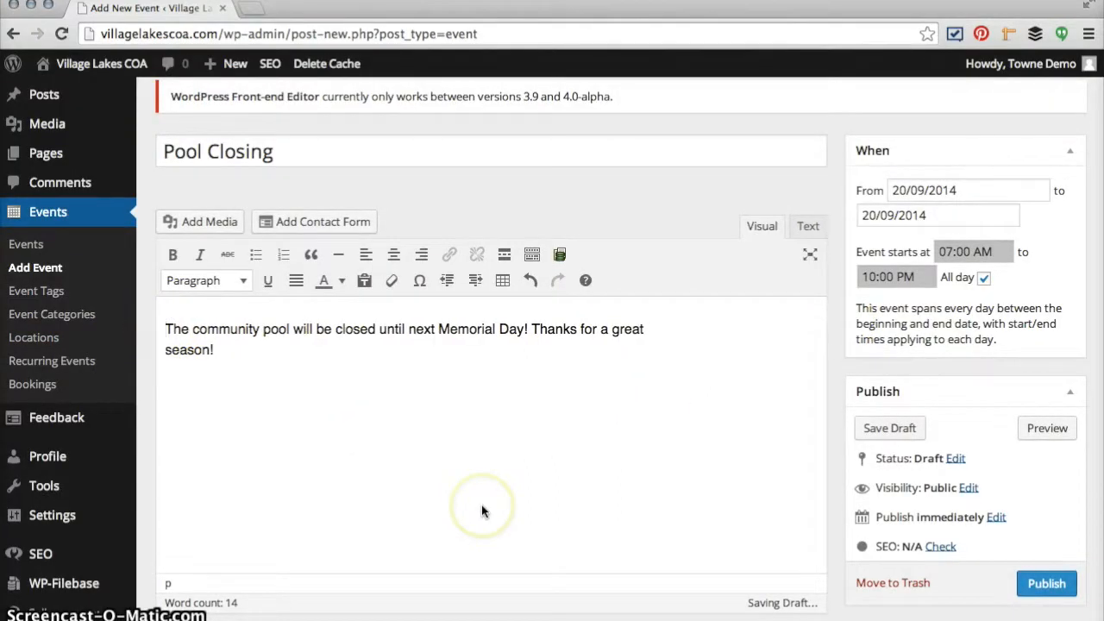
pyautogui.click(1049, 585)
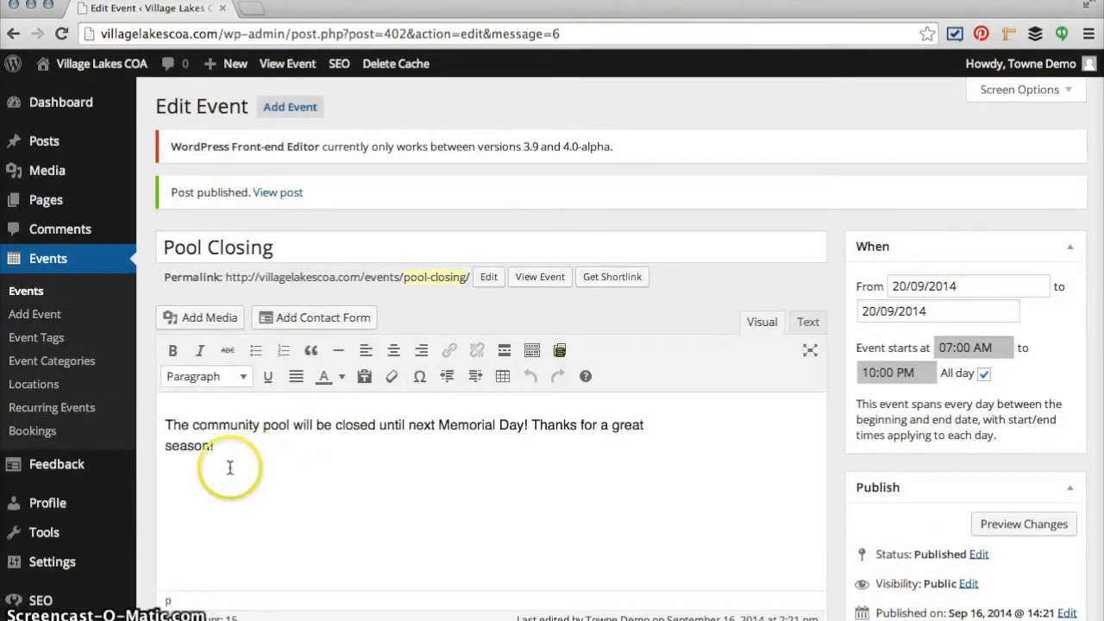
# Step: View the Pool Closing event's public page from the admin Events list and check its date and description
pyautogui.click(30, 293)
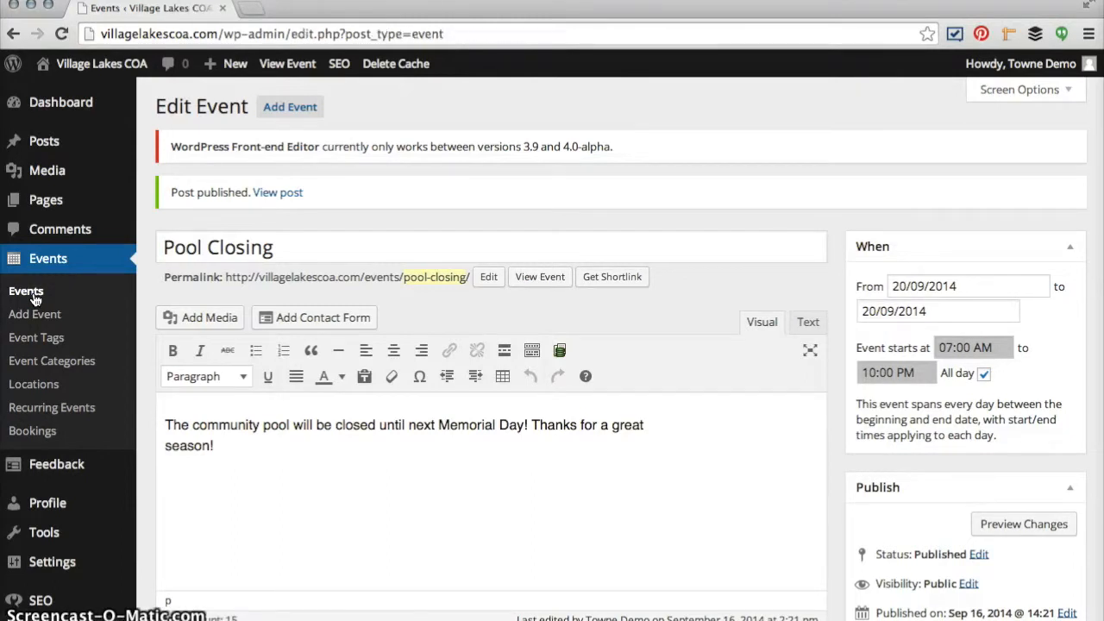
pyautogui.click(316, 377)
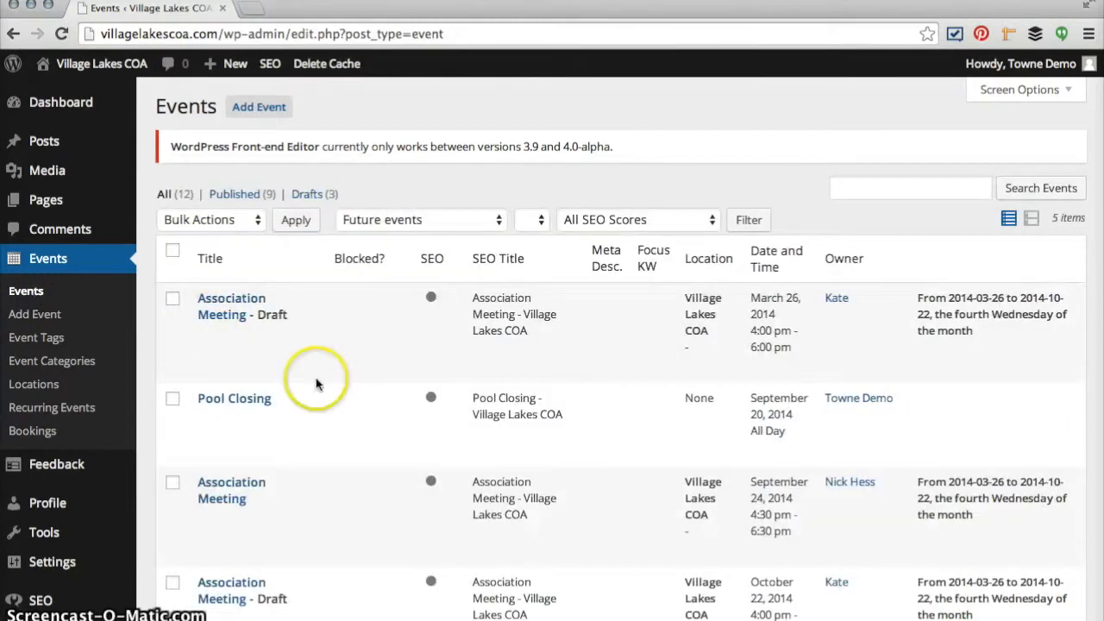
pyautogui.scroll(-2, 316, 380)
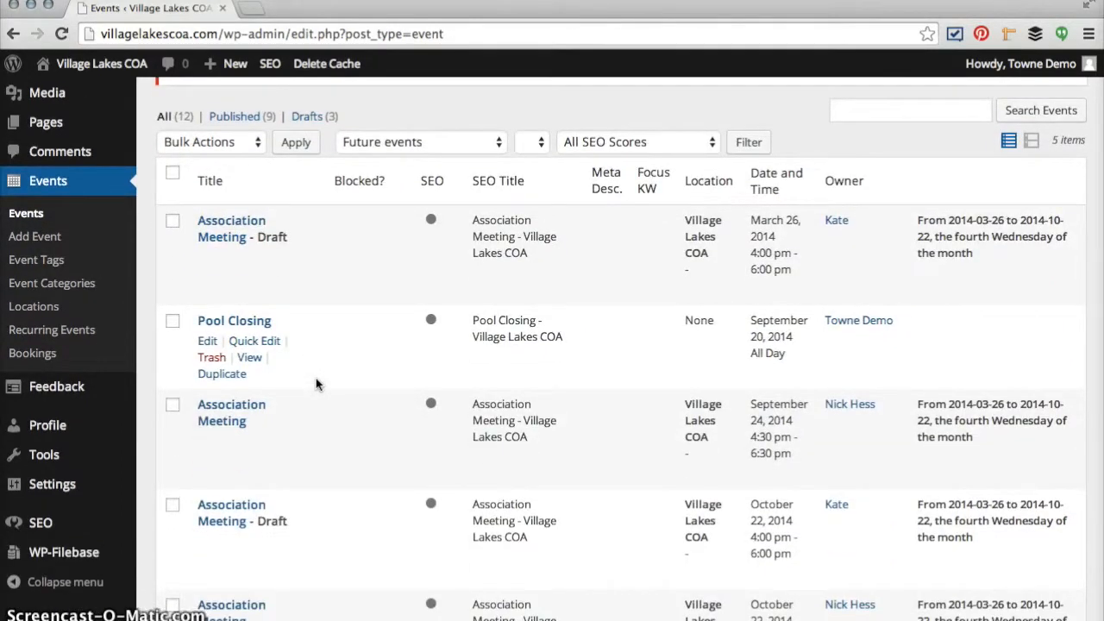
pyautogui.click(251, 359)
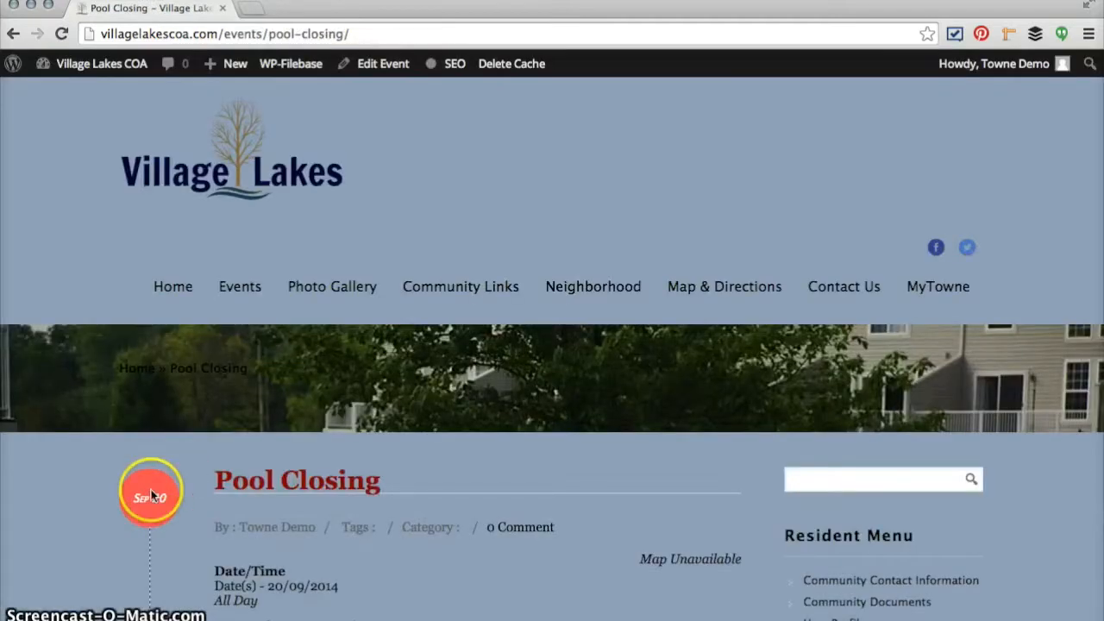
pyautogui.scroll(-4, 149, 491)
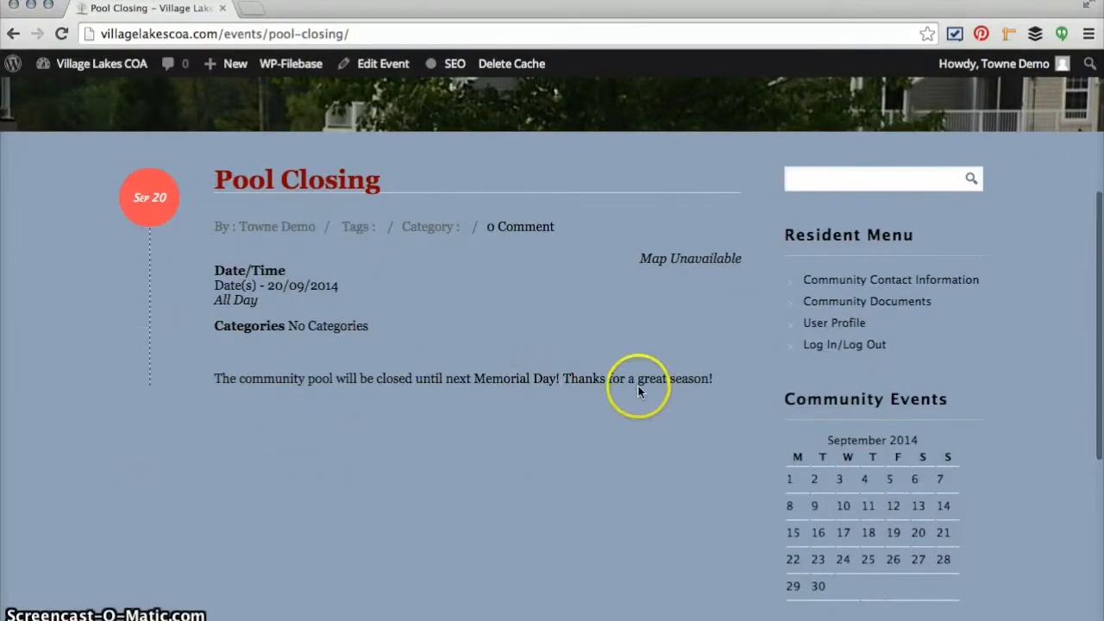
pyautogui.scroll(4, 385, 310)
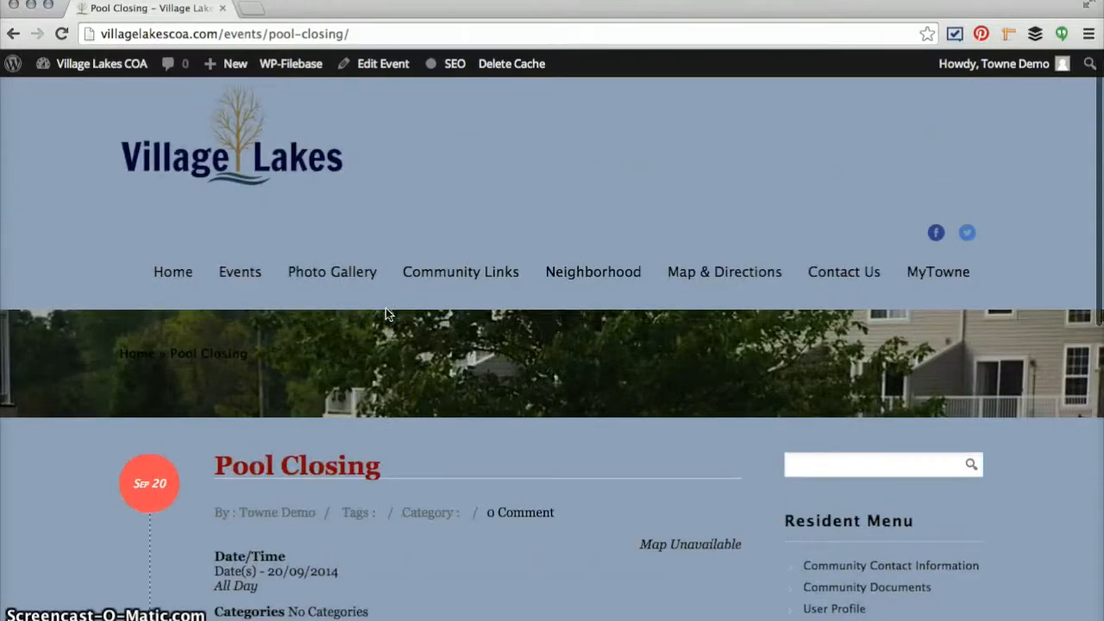
# Step: Find Pool Closing on the public September 2014 event calendar and review its event page from there
pyautogui.click(239, 271)
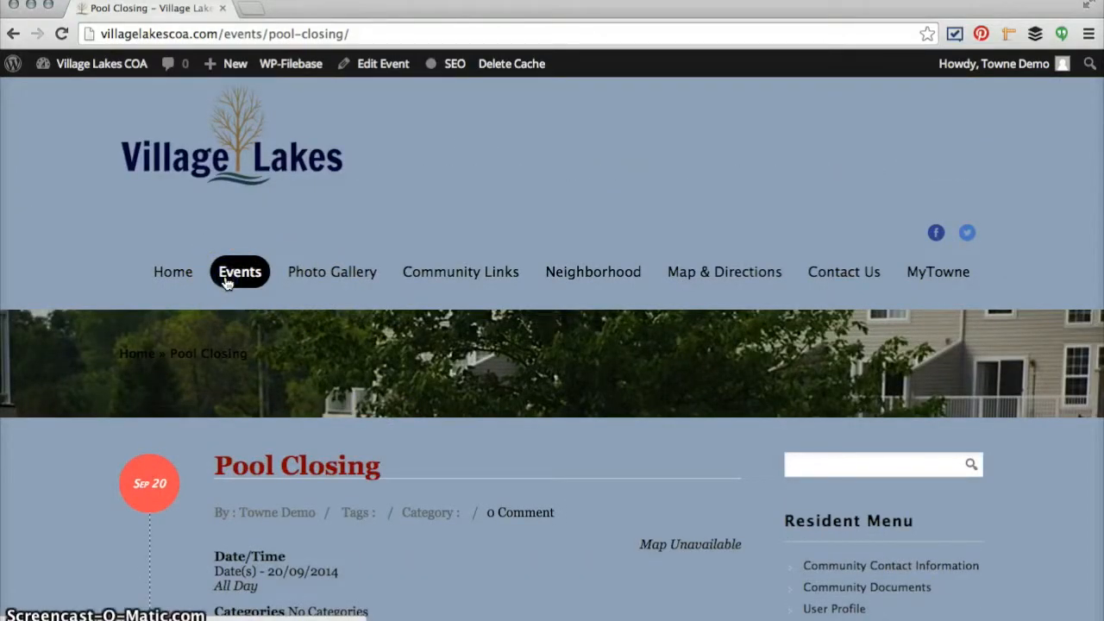
pyautogui.click(143, 455)
pyautogui.scroll(-5, 141, 456)
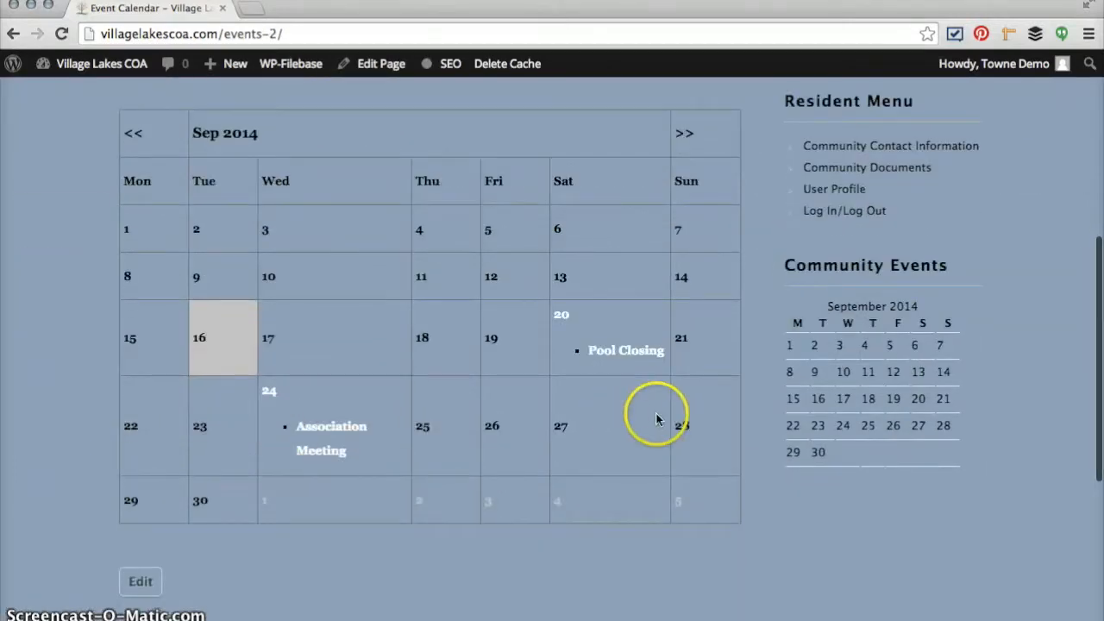
pyautogui.click(612, 354)
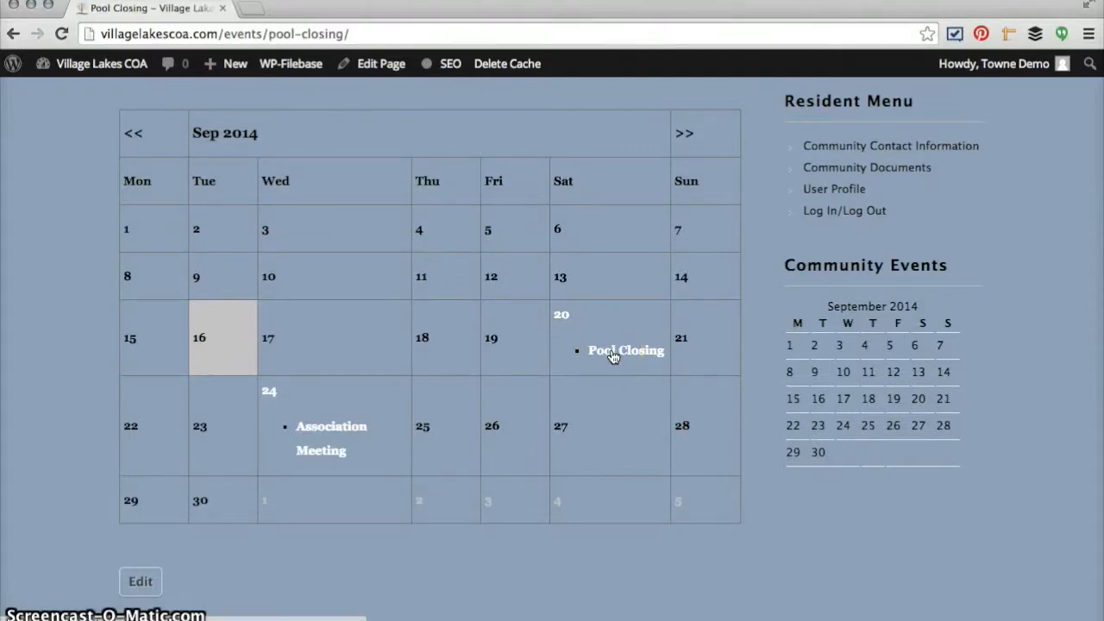
pyautogui.scroll(-5, 612, 357)
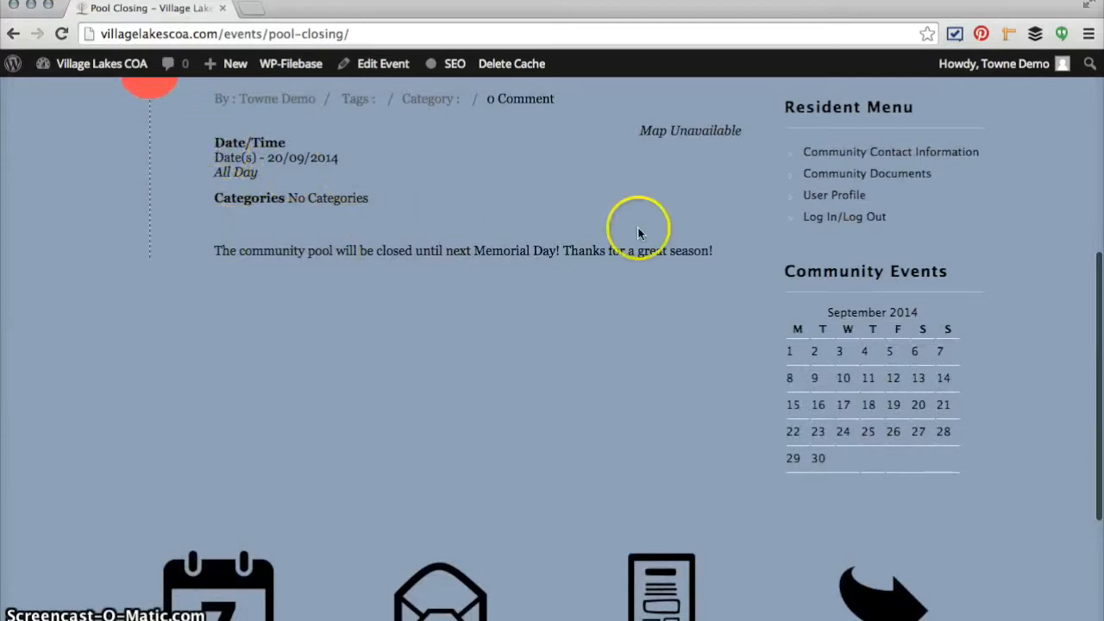
pyautogui.scroll(2, 590, 318)
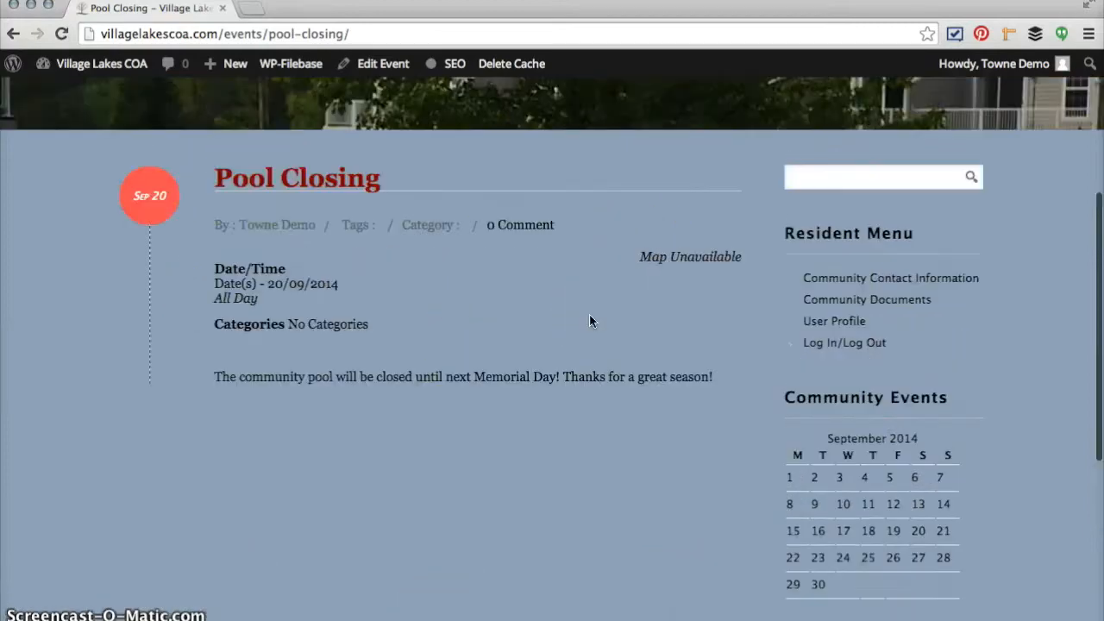
pyautogui.scroll(3, 590, 318)
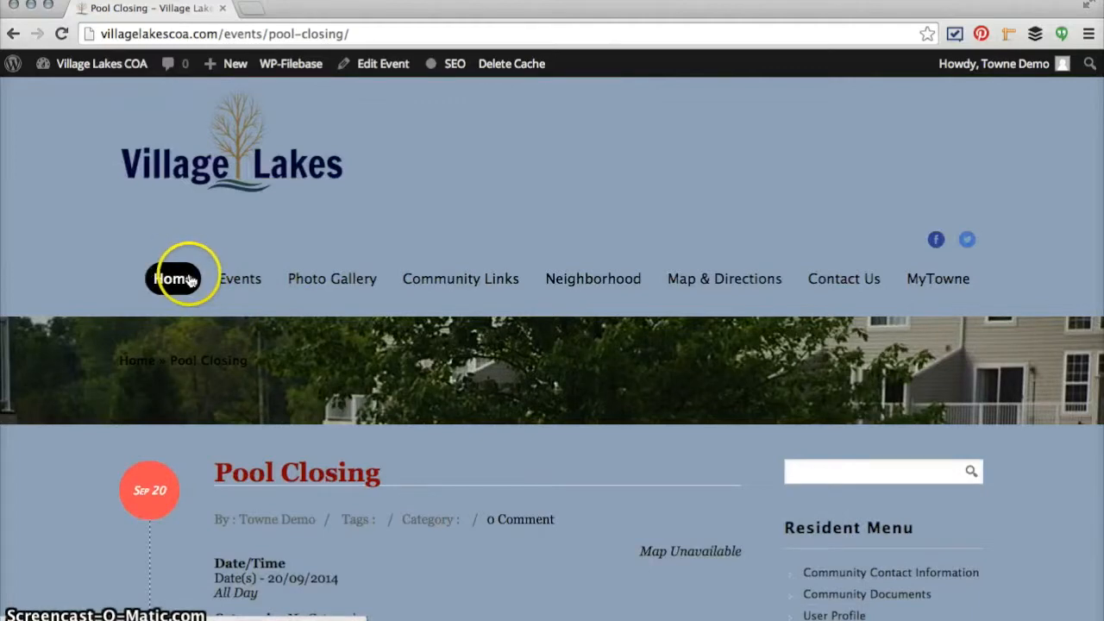
pyautogui.scroll(-5, 396, 280)
pyautogui.scroll(-2, 397, 285)
pyautogui.scroll(5, 397, 285)
pyautogui.click(362, 281)
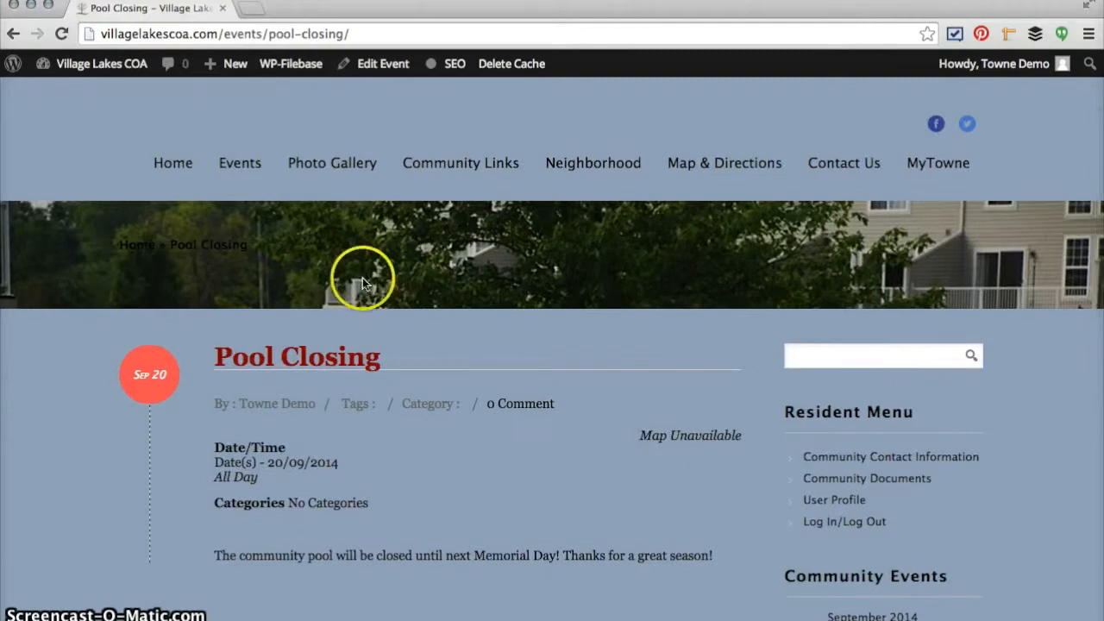
# Step: Return from the public event page to the site's admin Dashboard
pyautogui.moveTo(107, 66)
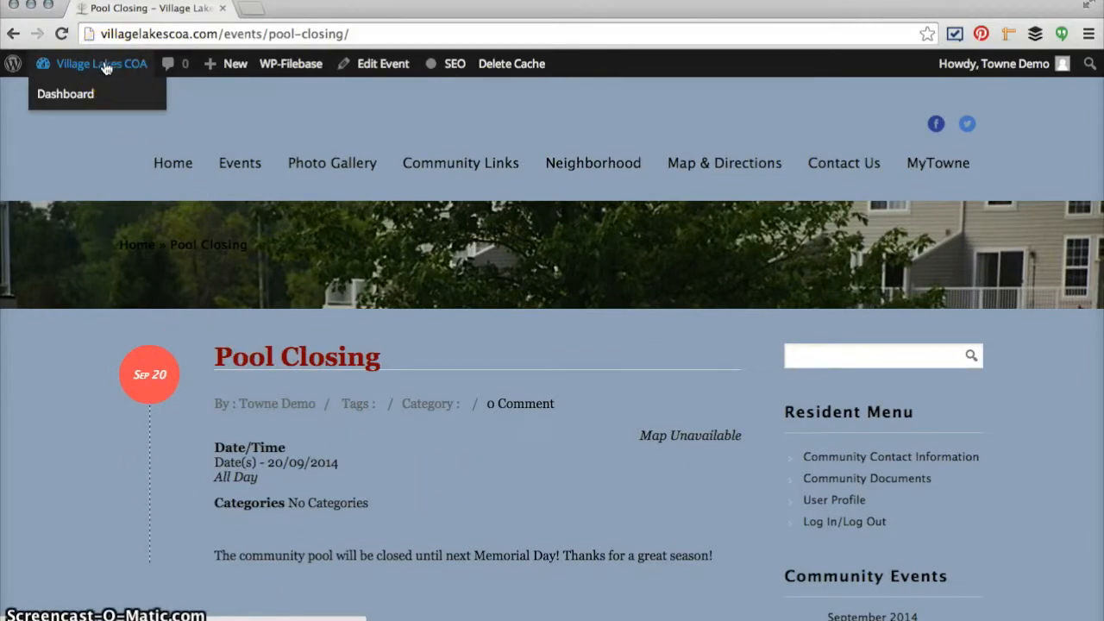
pyautogui.click(74, 93)
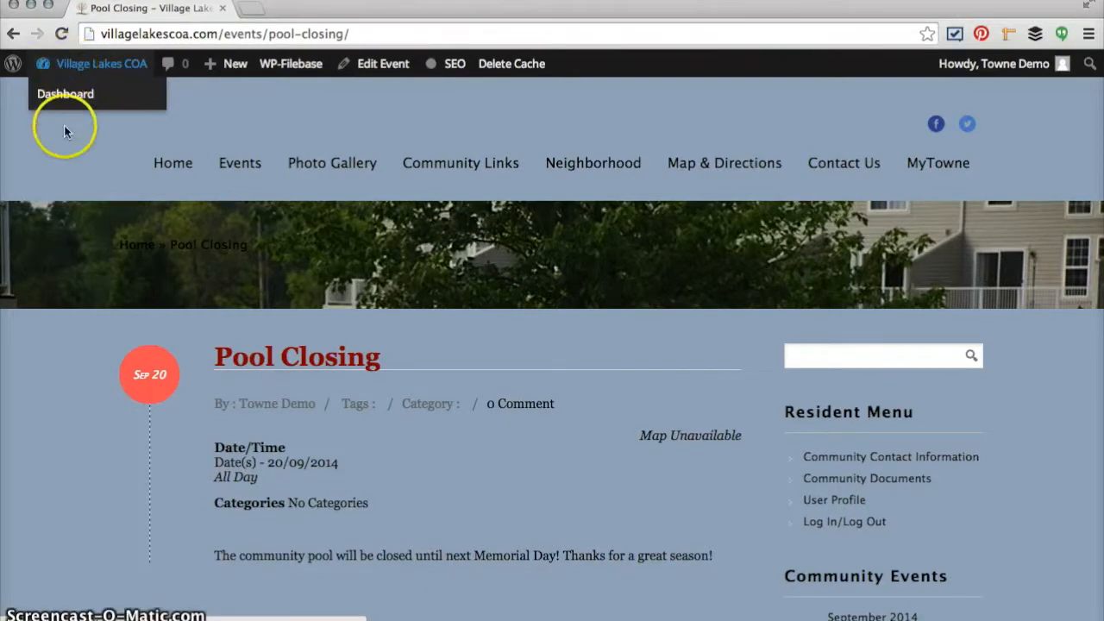
pyautogui.click(61, 98)
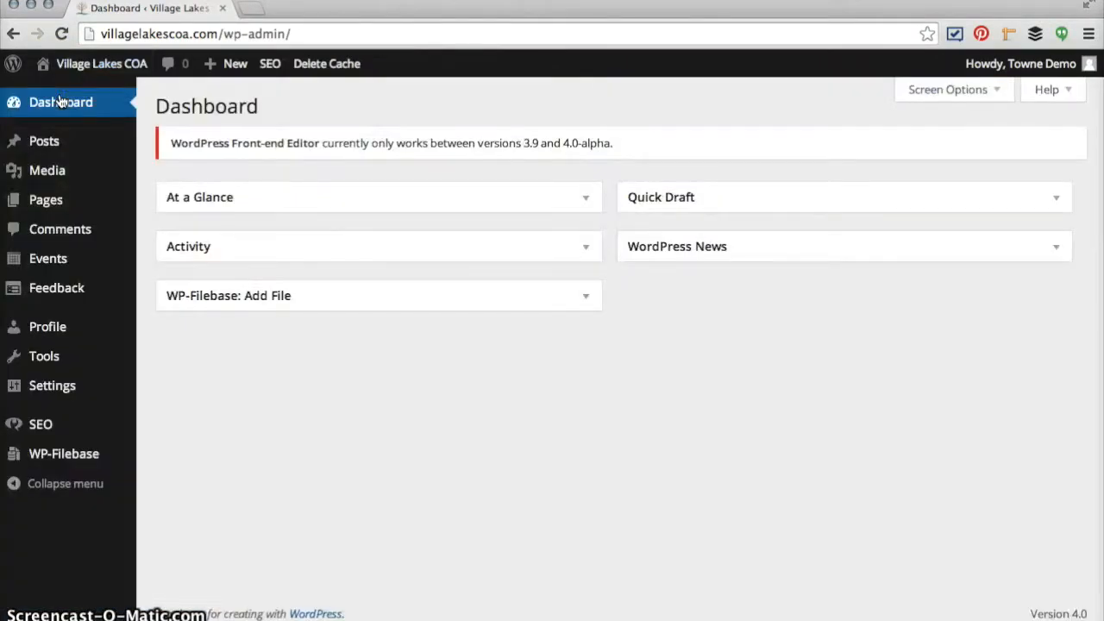
# Step: Look over the admin Events list and the Feedback messages page
pyautogui.click(48, 260)
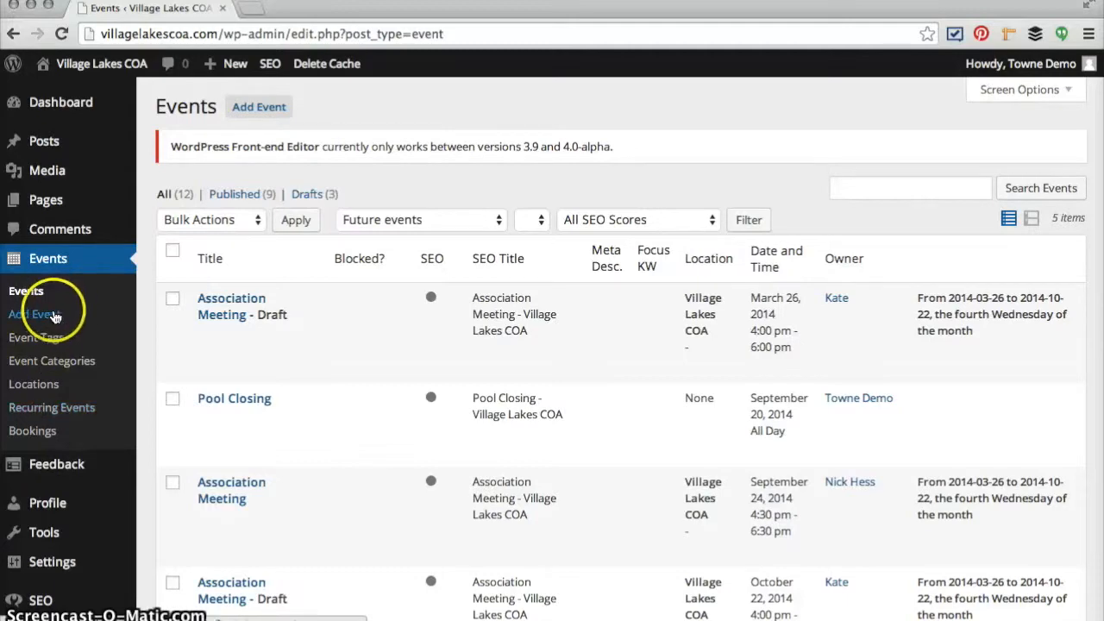
pyautogui.scroll(-5, 52, 318)
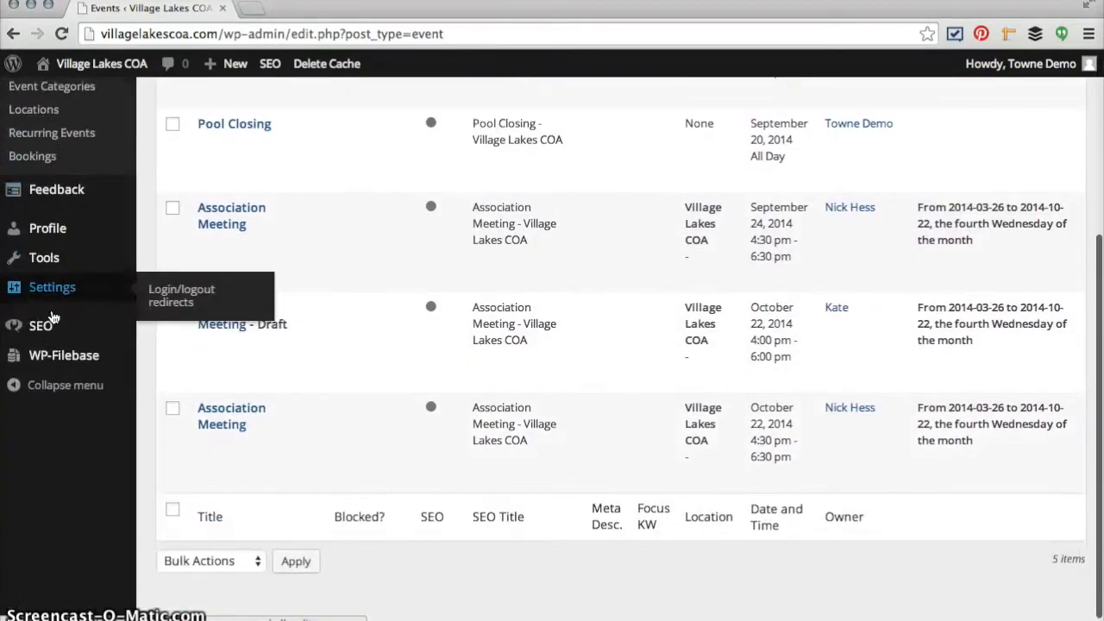
pyautogui.click(41, 199)
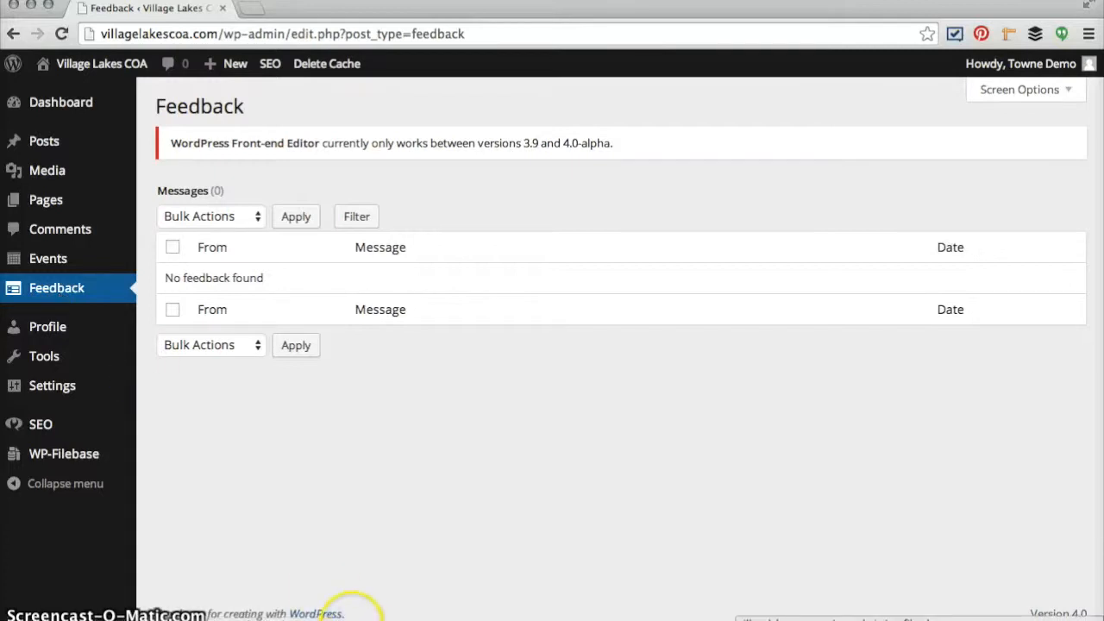
# Step: Open the account's Profile page and look over its personal options and name fields
pyautogui.click(56, 333)
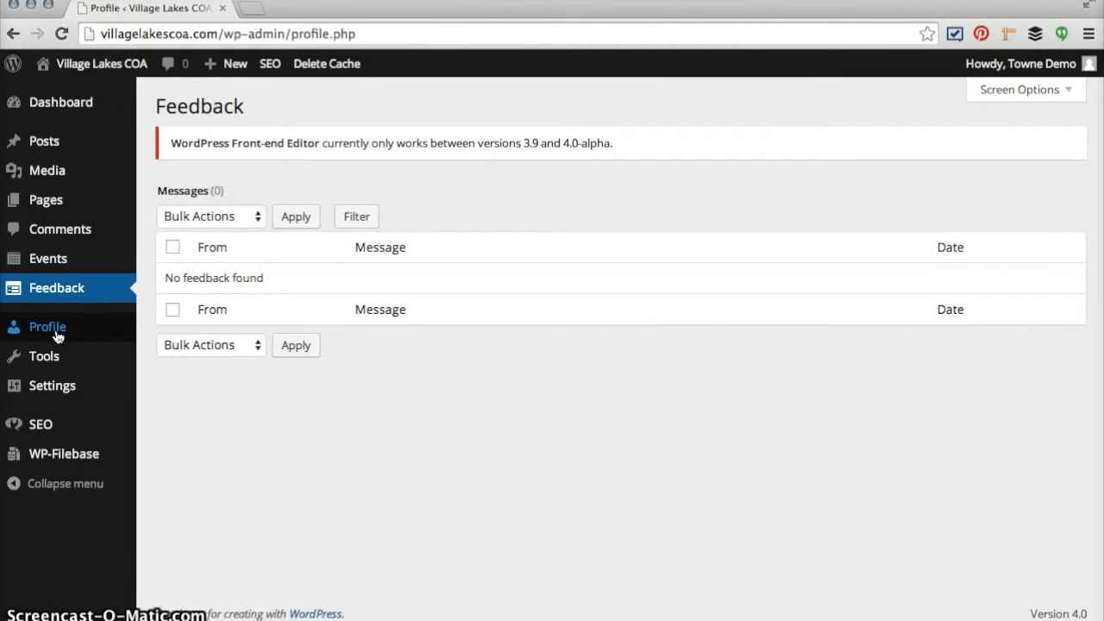
pyautogui.click(306, 433)
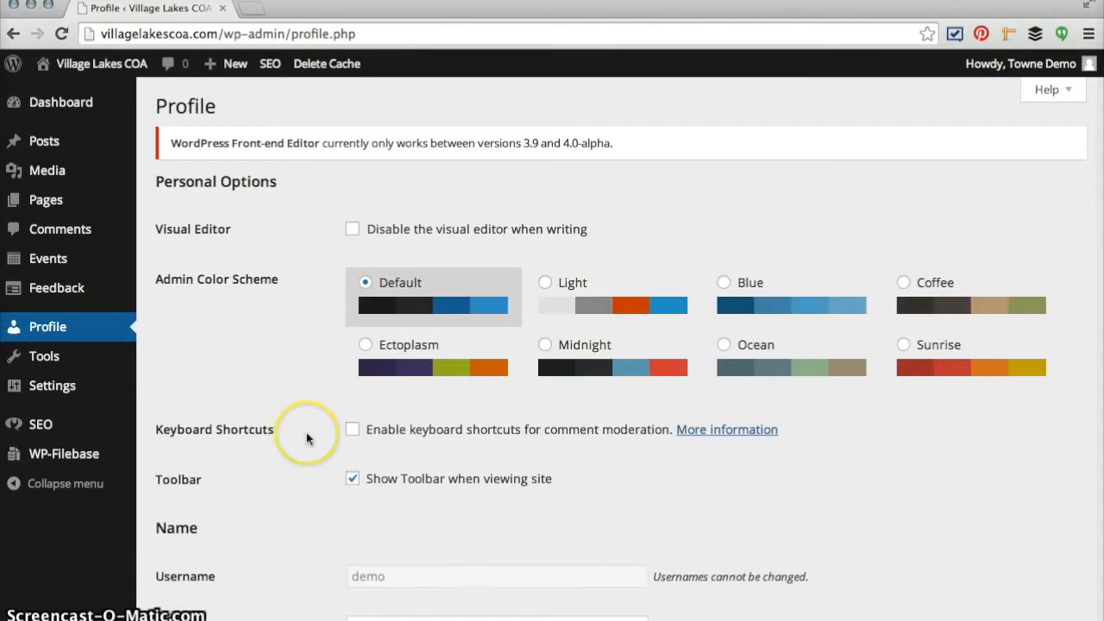
pyautogui.scroll(-2, 306, 433)
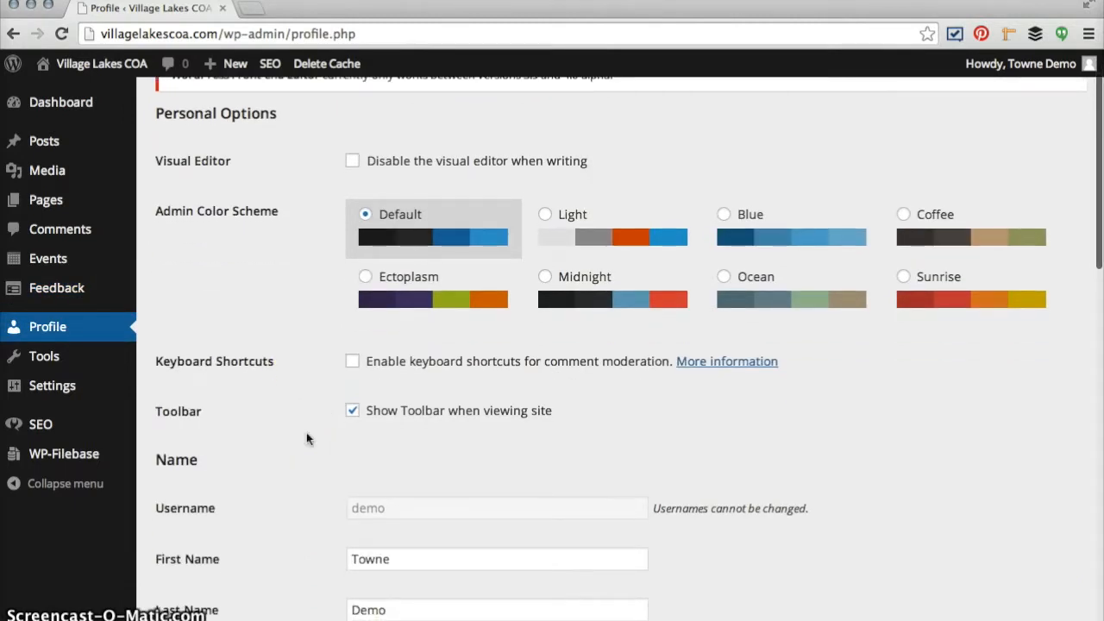
pyautogui.scroll(2, 306, 432)
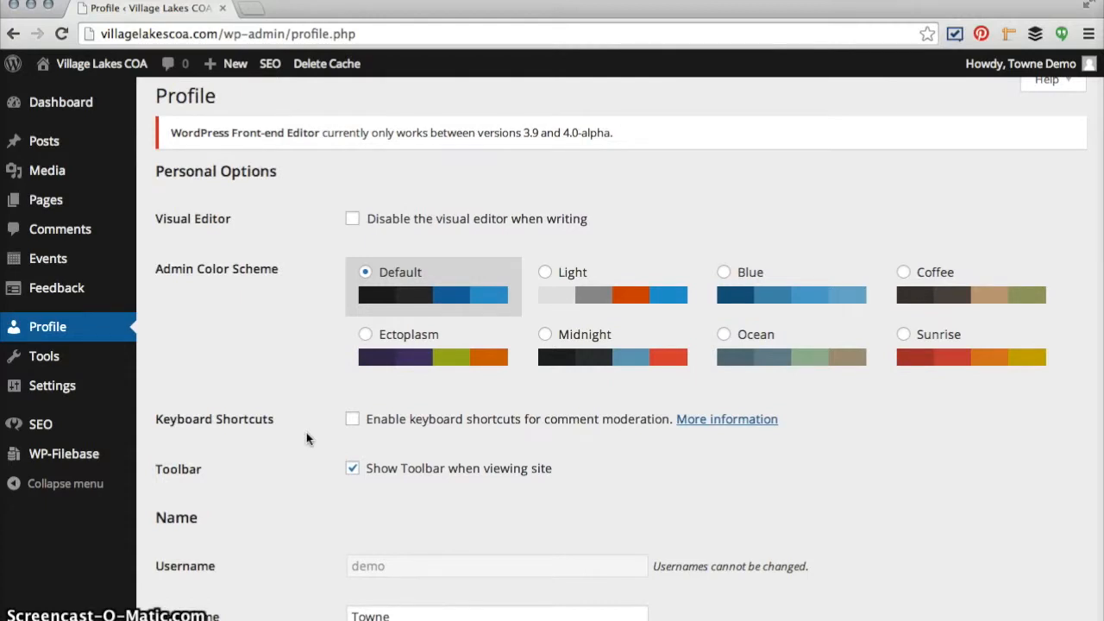
# Step: Preview the Ectoplasm, Light, Blue, Ocean and Midnight admin color schemes, leaving Midnight selected
pyautogui.click(365, 337)
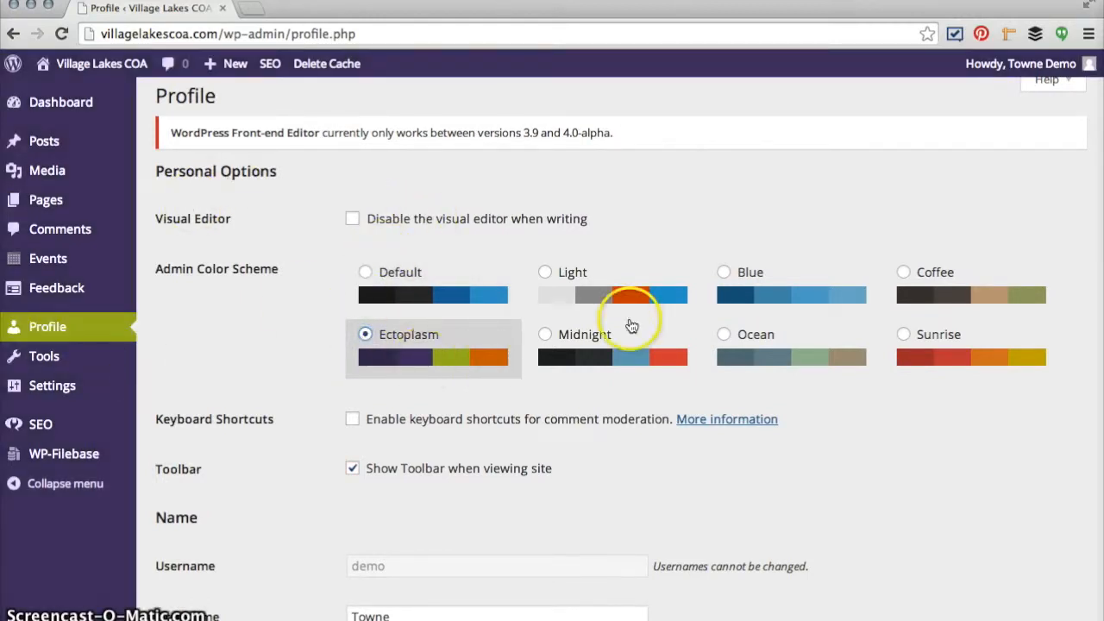
pyautogui.click(551, 296)
pyautogui.click(771, 291)
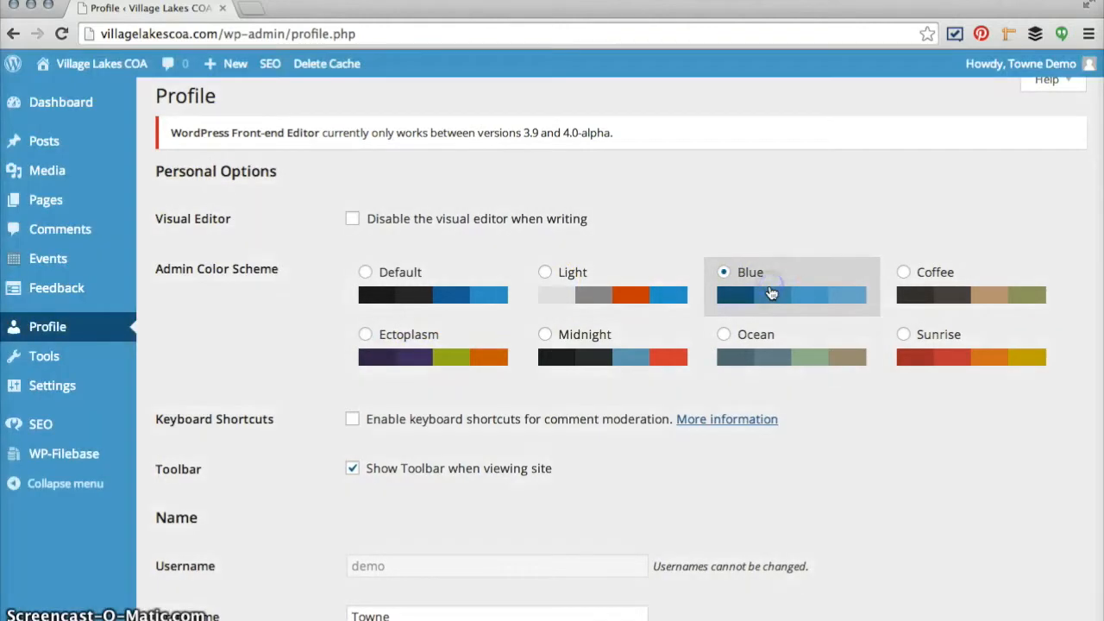
pyautogui.click(757, 354)
pyautogui.click(599, 359)
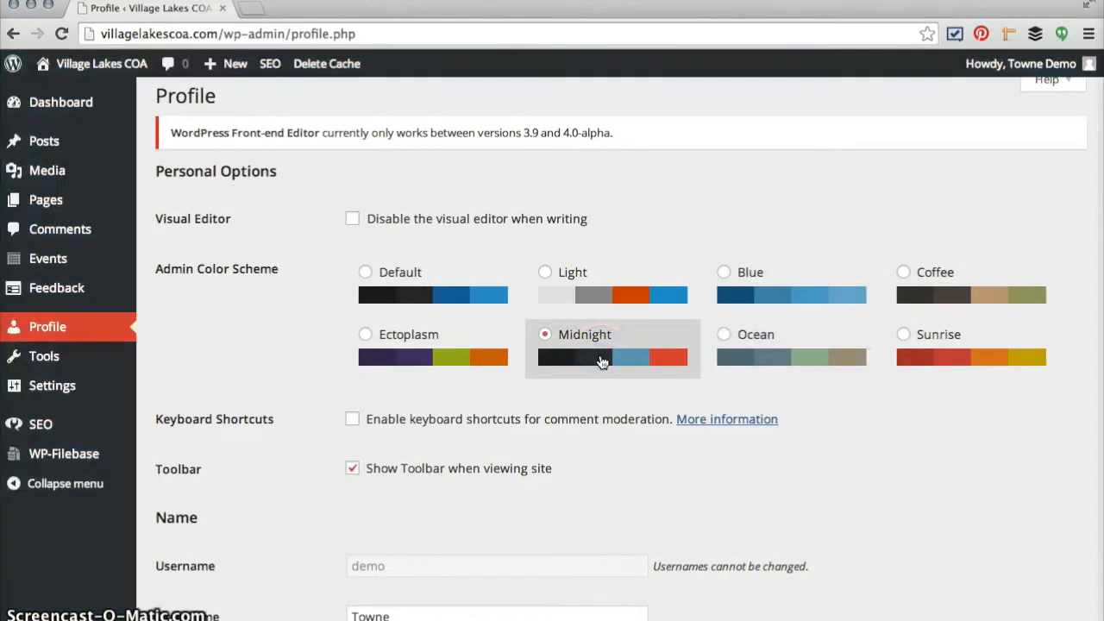
# Step: Preview the Default admin color scheme and select Ectoplasm for the account
pyautogui.click(439, 276)
pyautogui.click(395, 346)
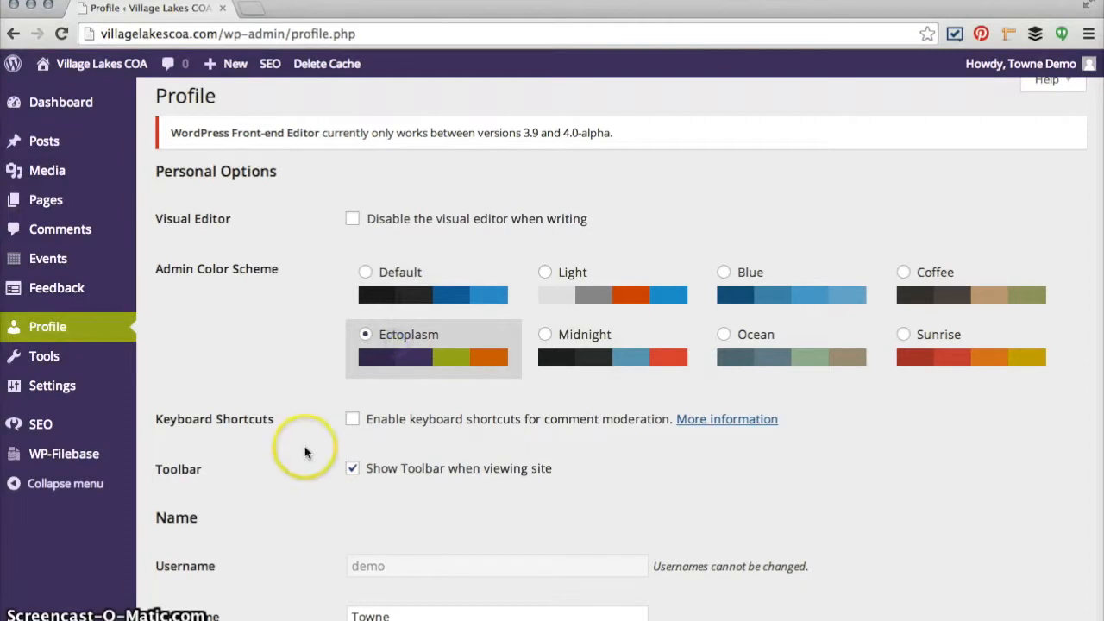
# Step: Look over the profile's Name section, highlighting the current nickname
pyautogui.scroll(-4, 303, 456)
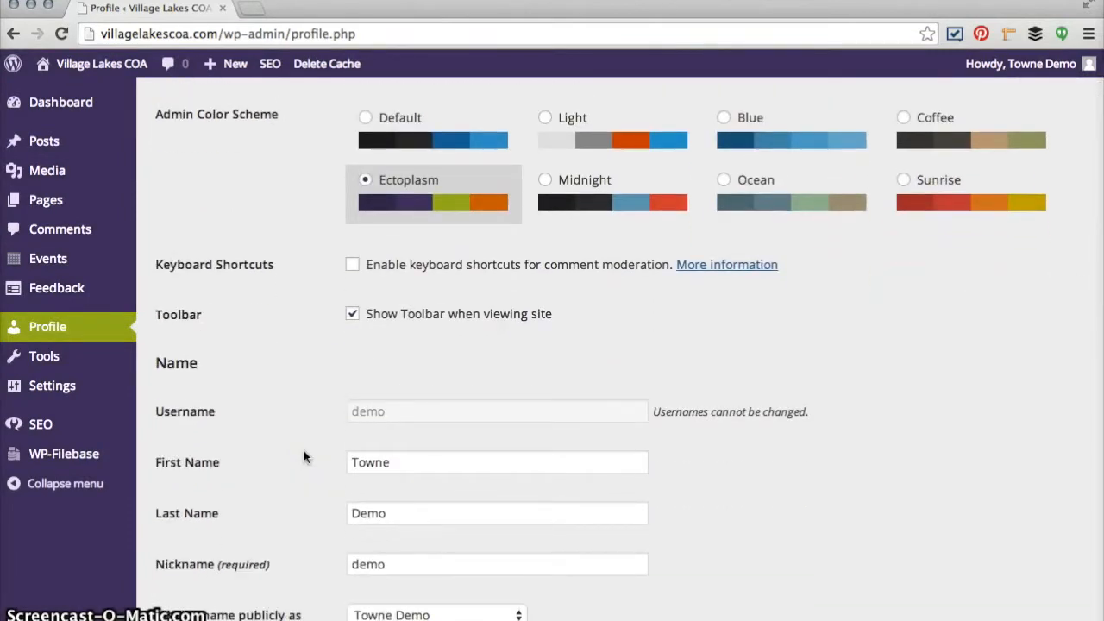
pyautogui.scroll(-2, 304, 456)
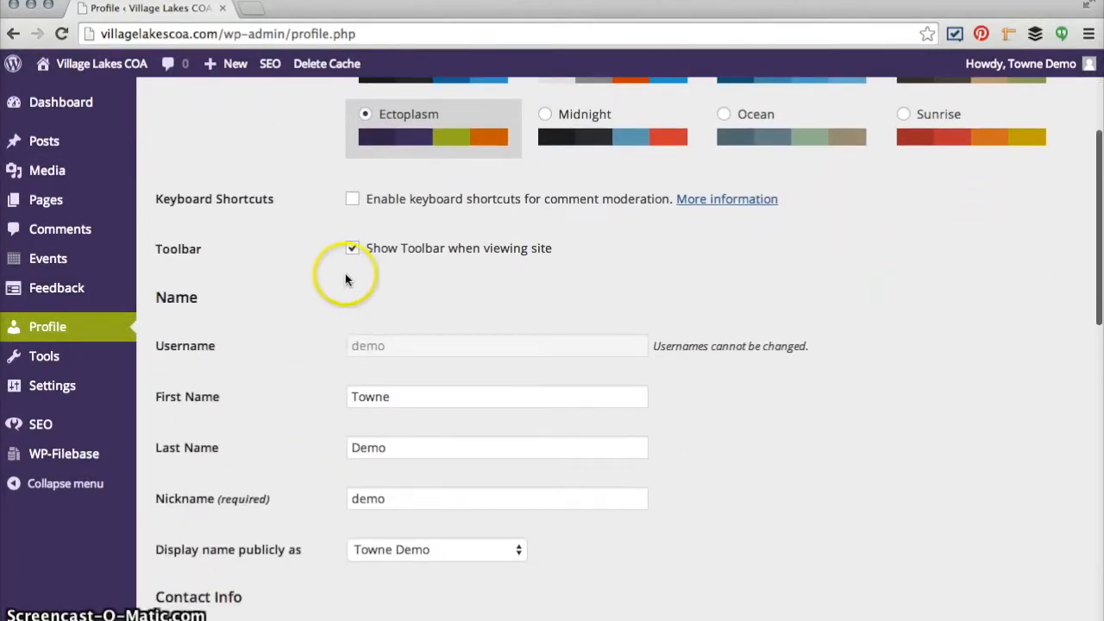
pyautogui.scroll(-2, 348, 399)
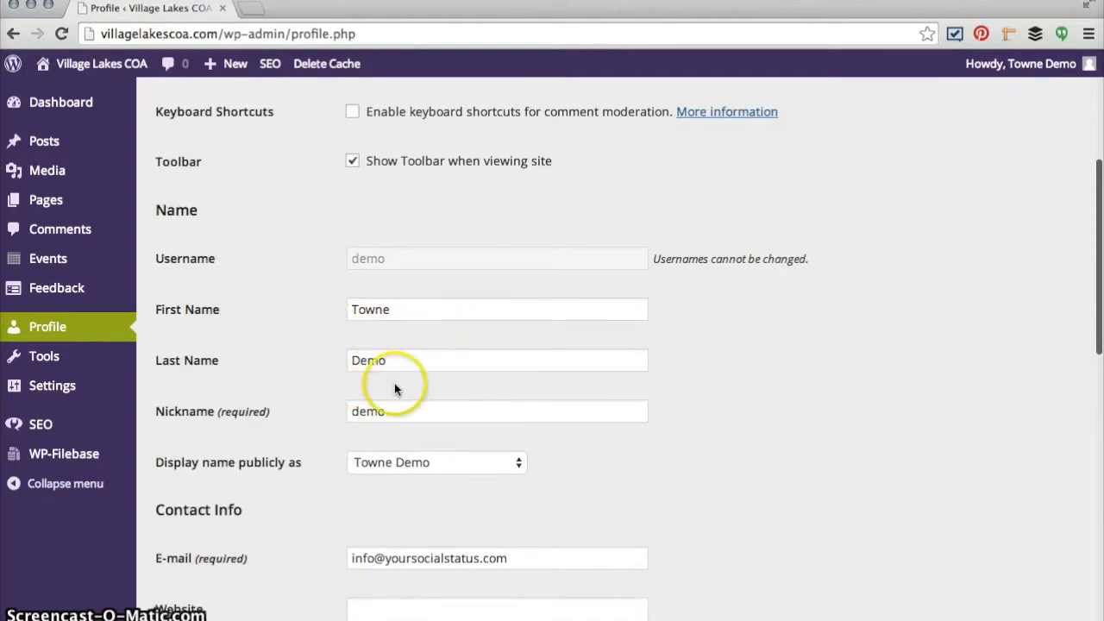
pyautogui.scroll(-4, 394, 382)
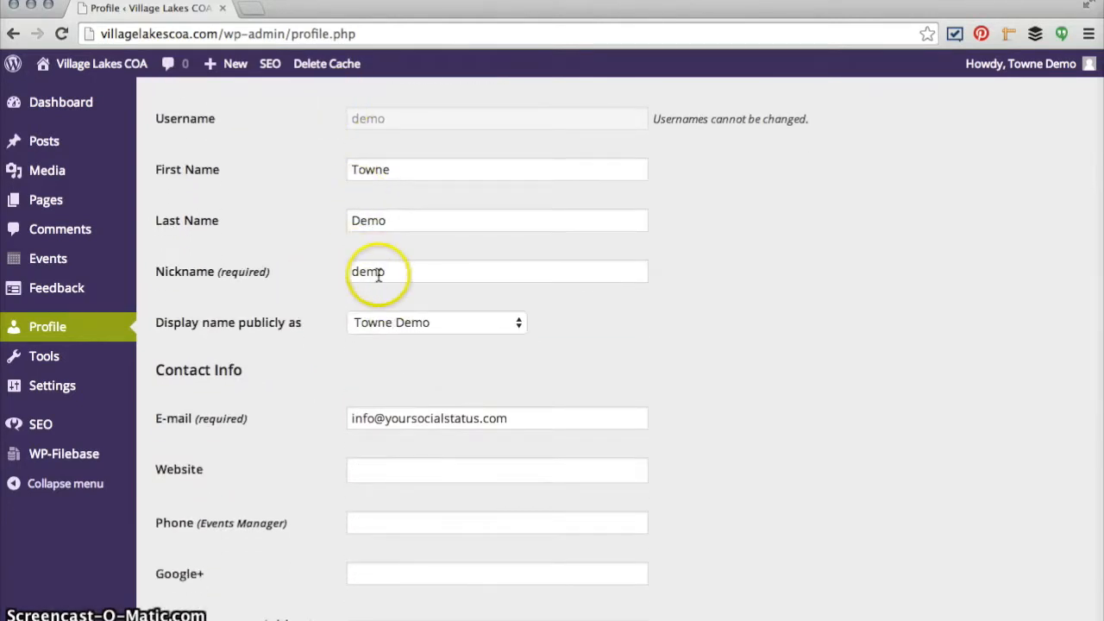
pyautogui.moveTo(401, 274); pyautogui.dragTo(319, 274)
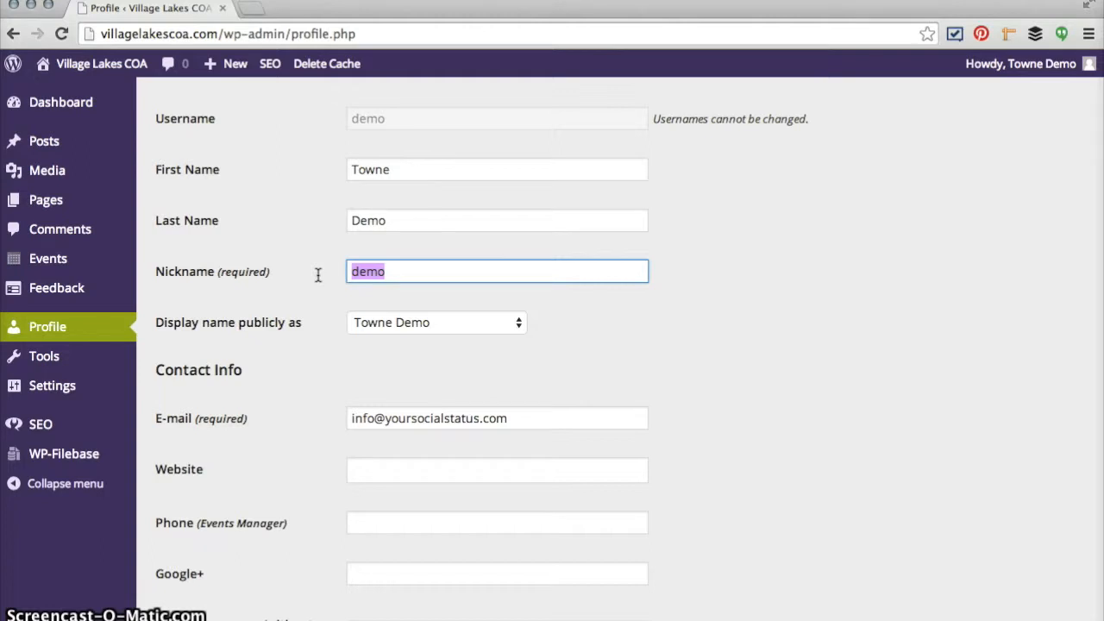
pyautogui.scroll(2, 318, 274)
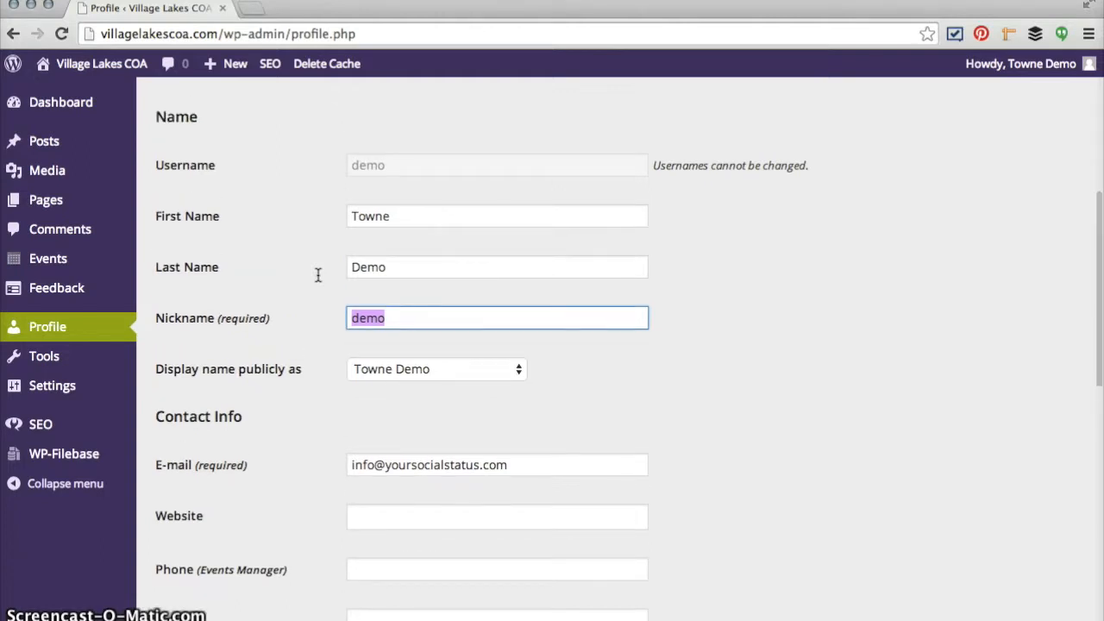
pyautogui.scroll(-1, 317, 274)
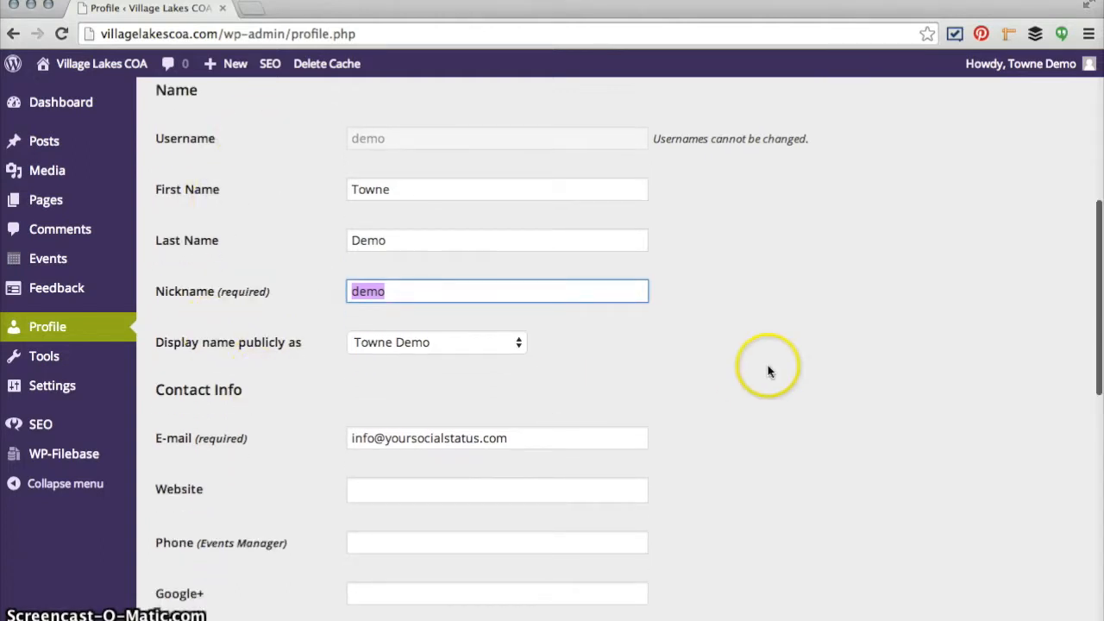
# Step: Review the profile's contact info, biography, new password and resident number fields without filling them in, and return to Personal Options
pyautogui.scroll(-3, 769, 370)
pyautogui.scroll(-2, 769, 370)
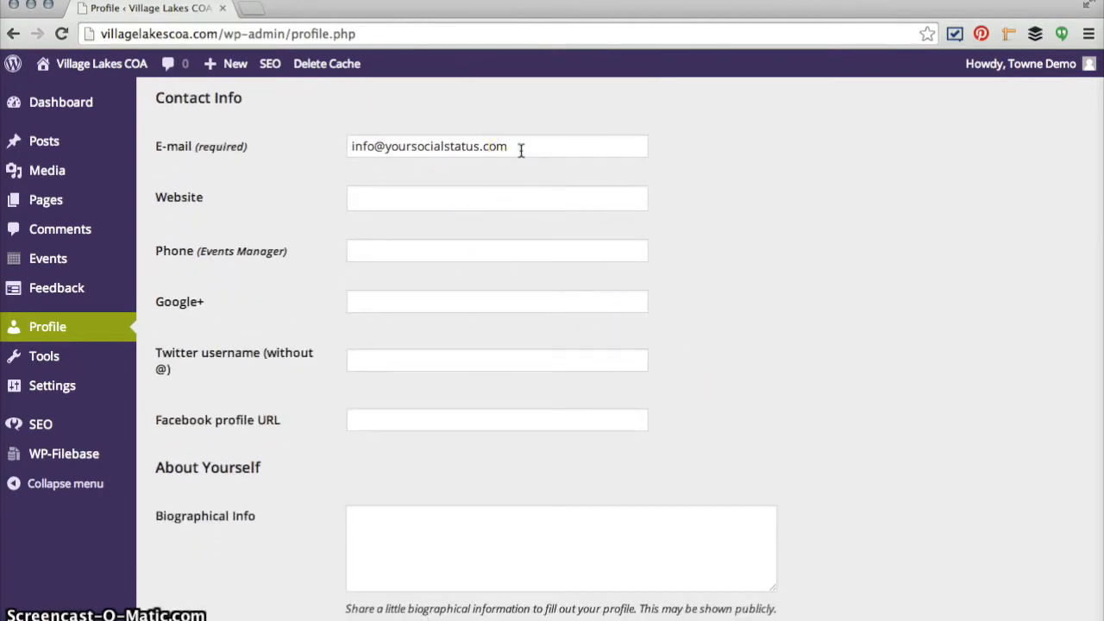
pyautogui.scroll(-2, 522, 150)
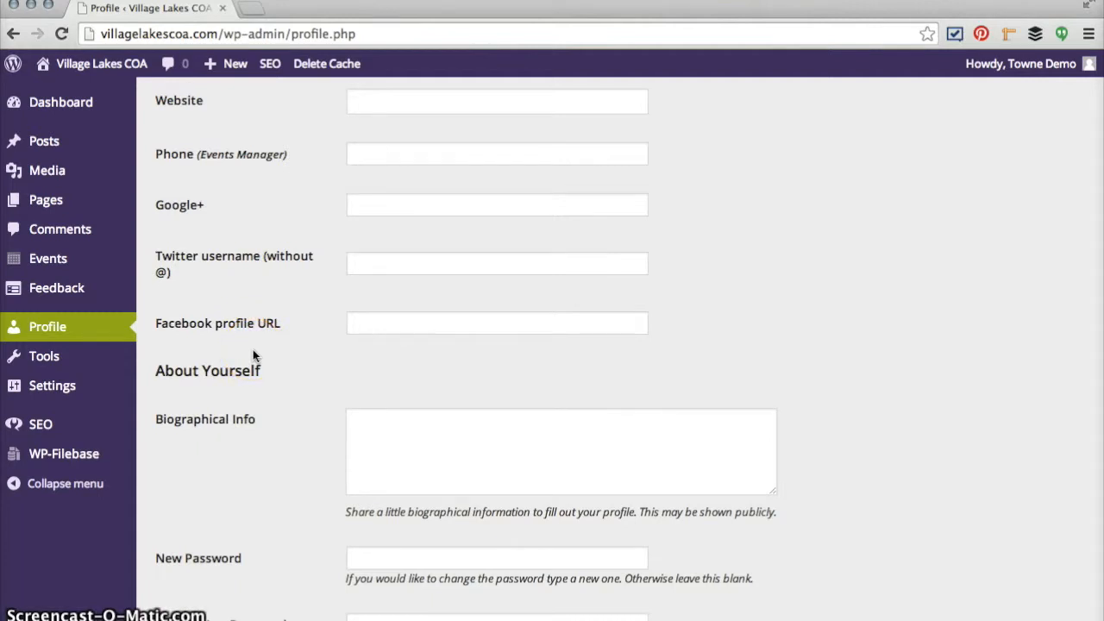
pyautogui.scroll(-5, 252, 349)
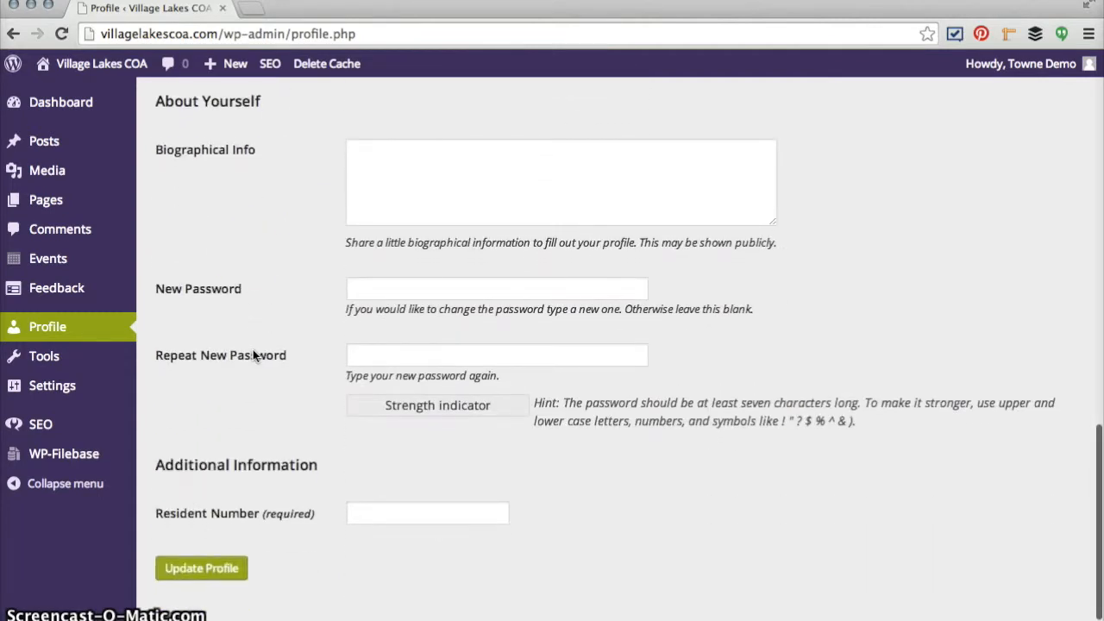
pyautogui.scroll(-1, 277, 250)
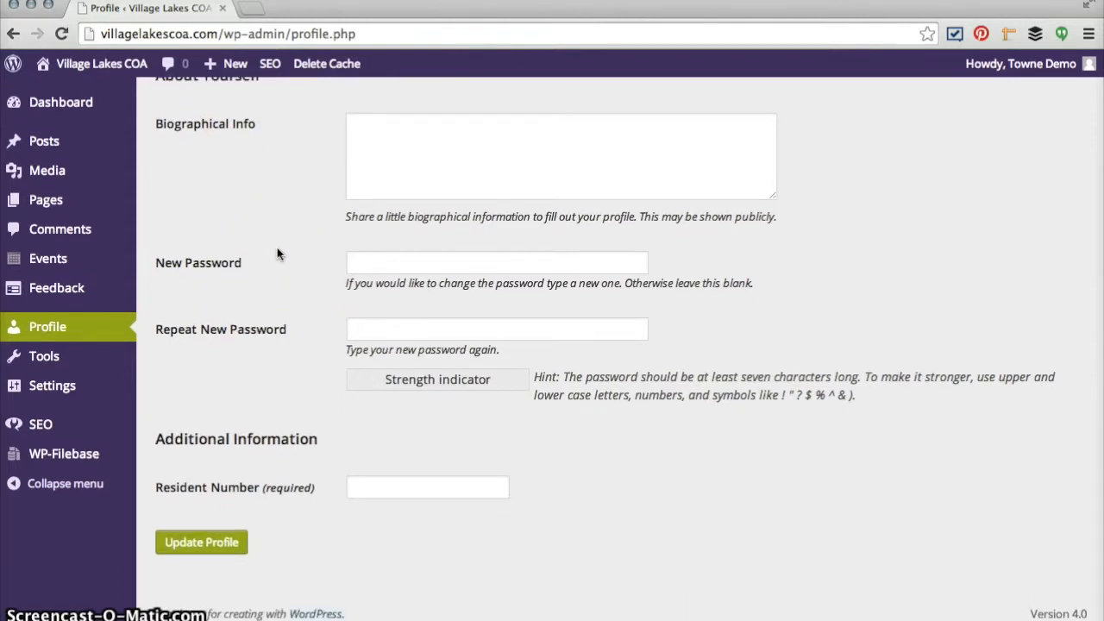
pyautogui.click(362, 267)
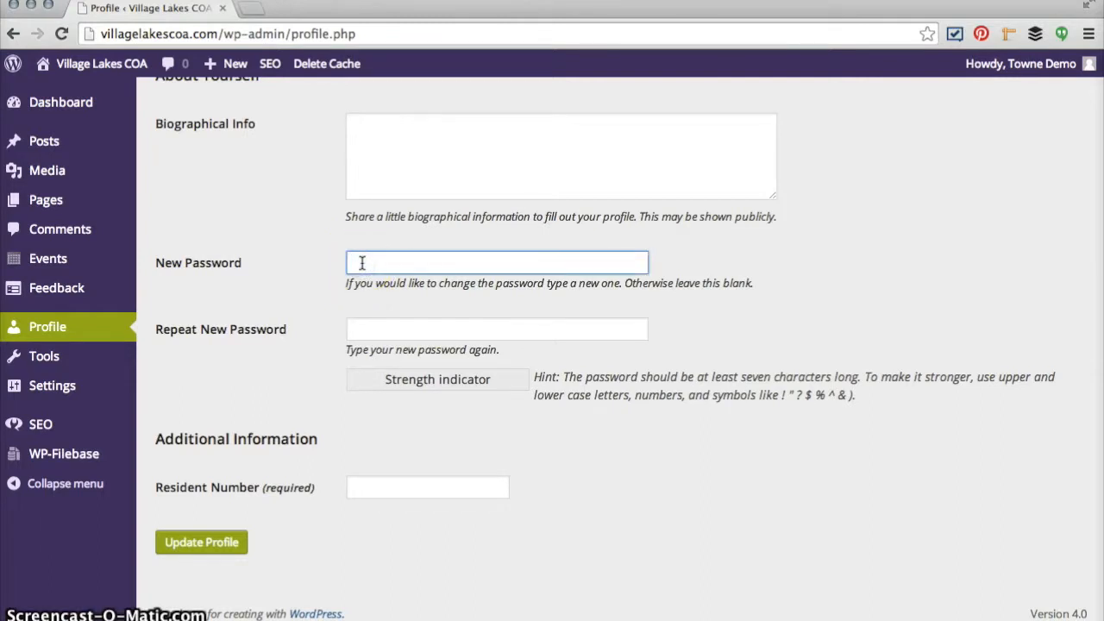
pyautogui.click(363, 330)
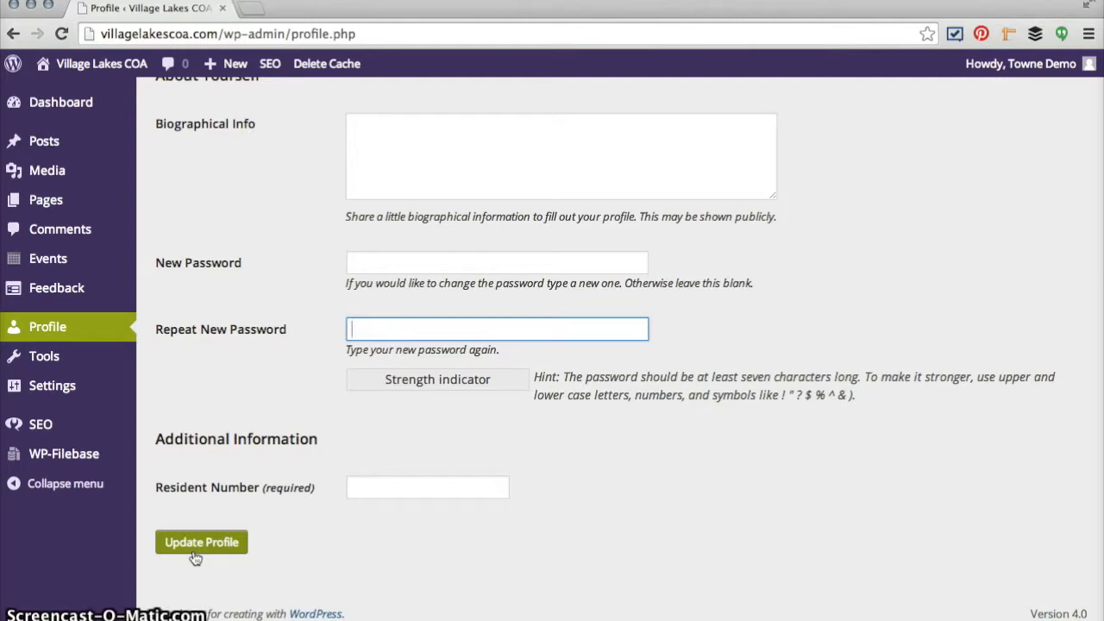
pyautogui.scroll(2, 312, 68)
pyautogui.scroll(10, 312, 68)
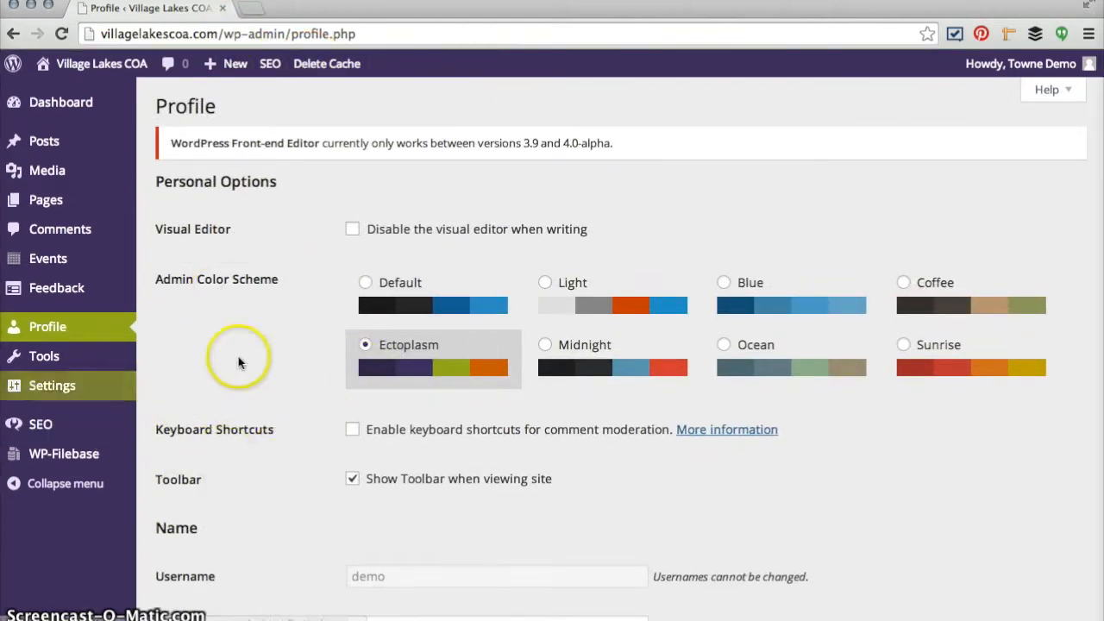
# Step: View the Tools page, and look over the login/logout redirect rules in Settings
pyautogui.click(54, 359)
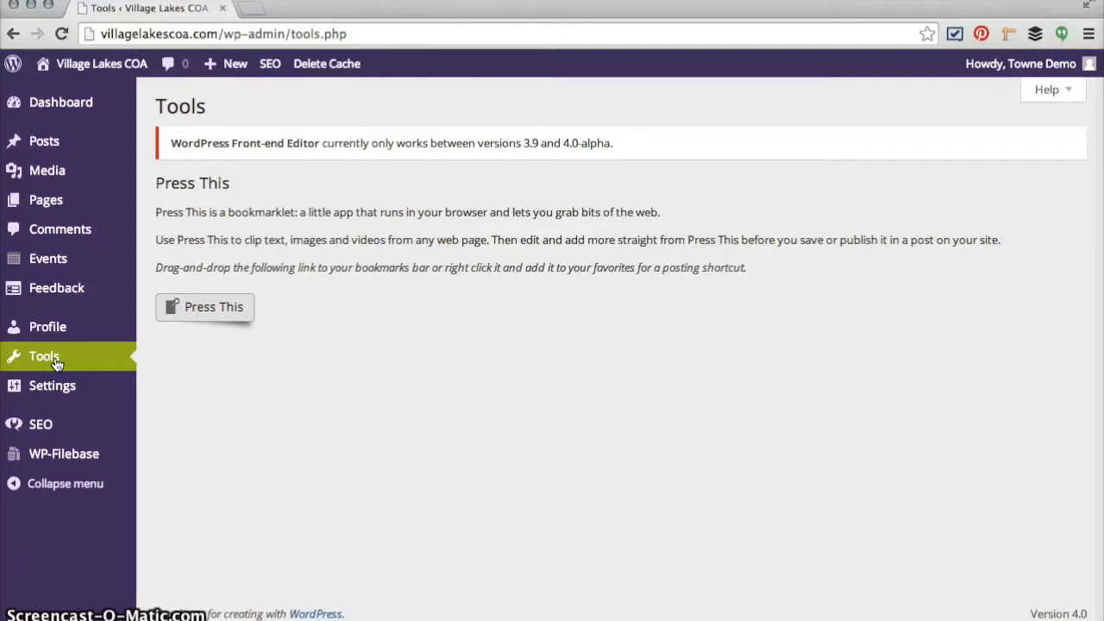
pyautogui.click(44, 395)
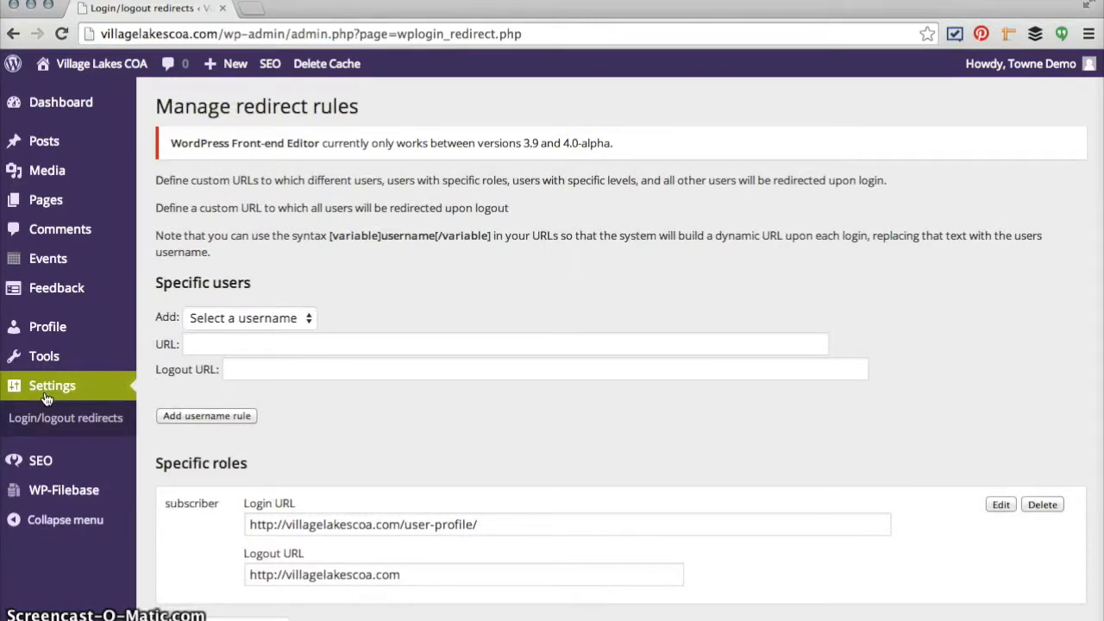
pyautogui.click(314, 454)
pyautogui.scroll(-5, 314, 454)
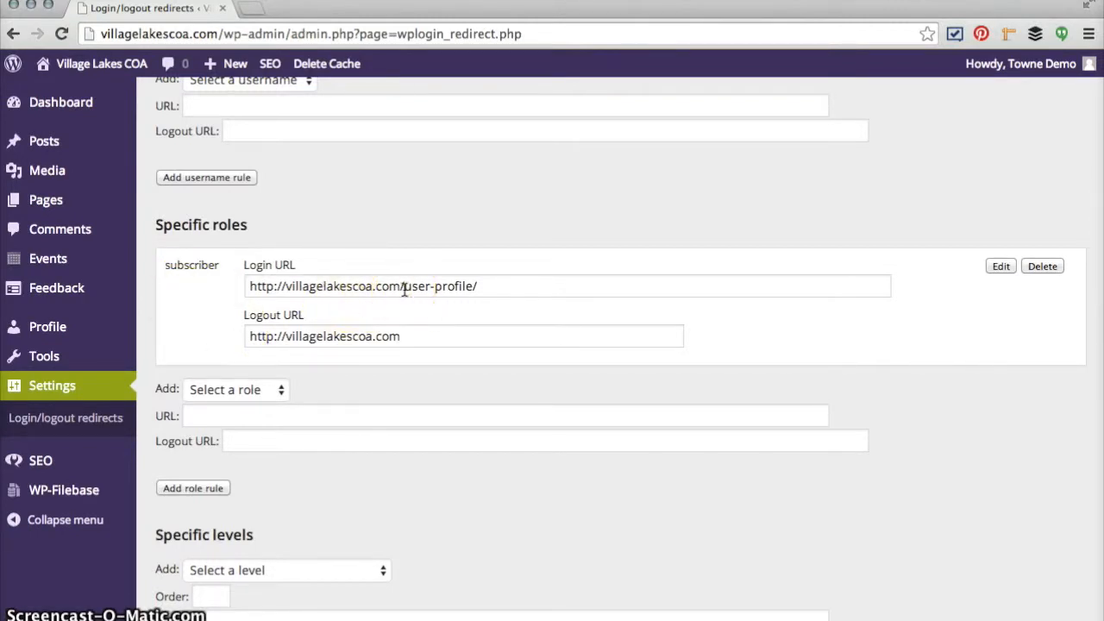
pyautogui.moveTo(90, 466)
pyautogui.scroll(-3, 90, 466)
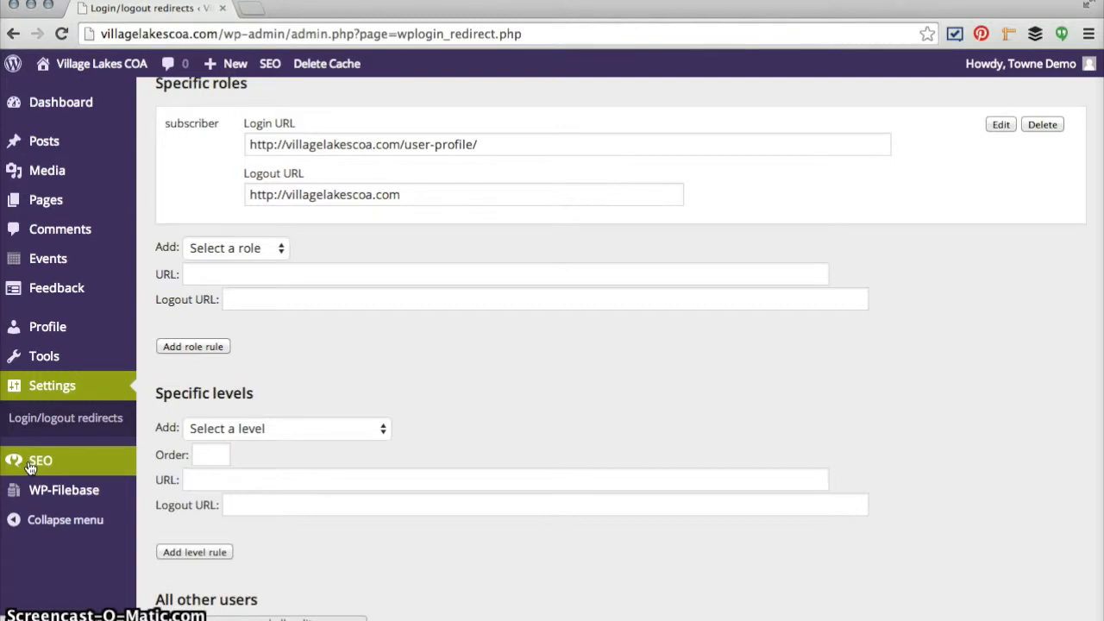
# Step: Visit the WP-Filebase page, and expand the WP-Filebase: Add File widget on the Dashboard to view its upload form
pyautogui.click(37, 499)
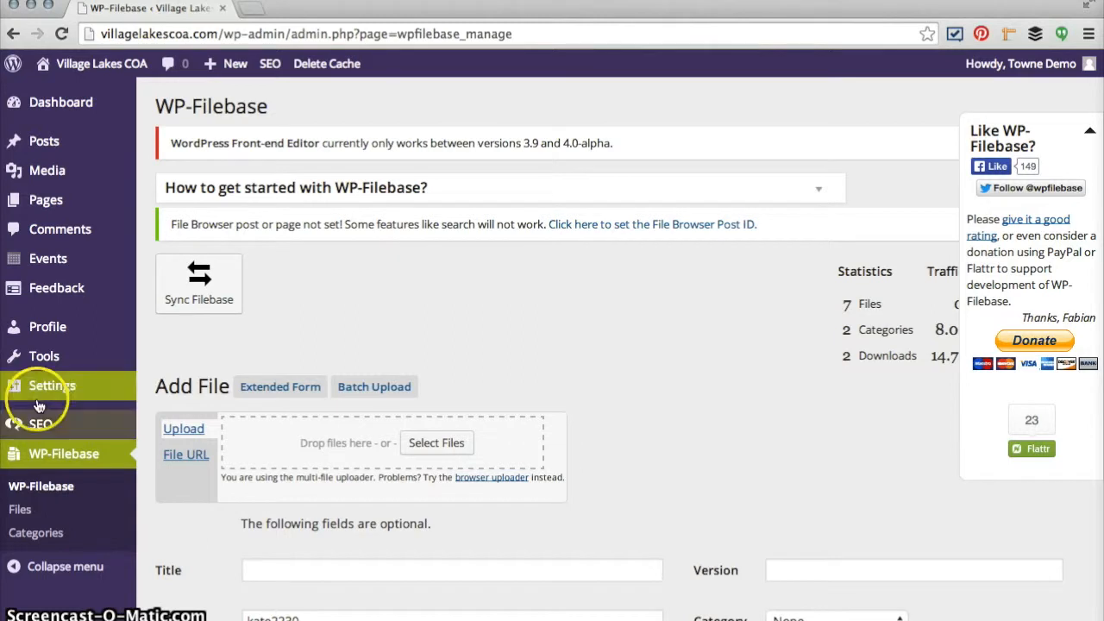
pyautogui.click(50, 113)
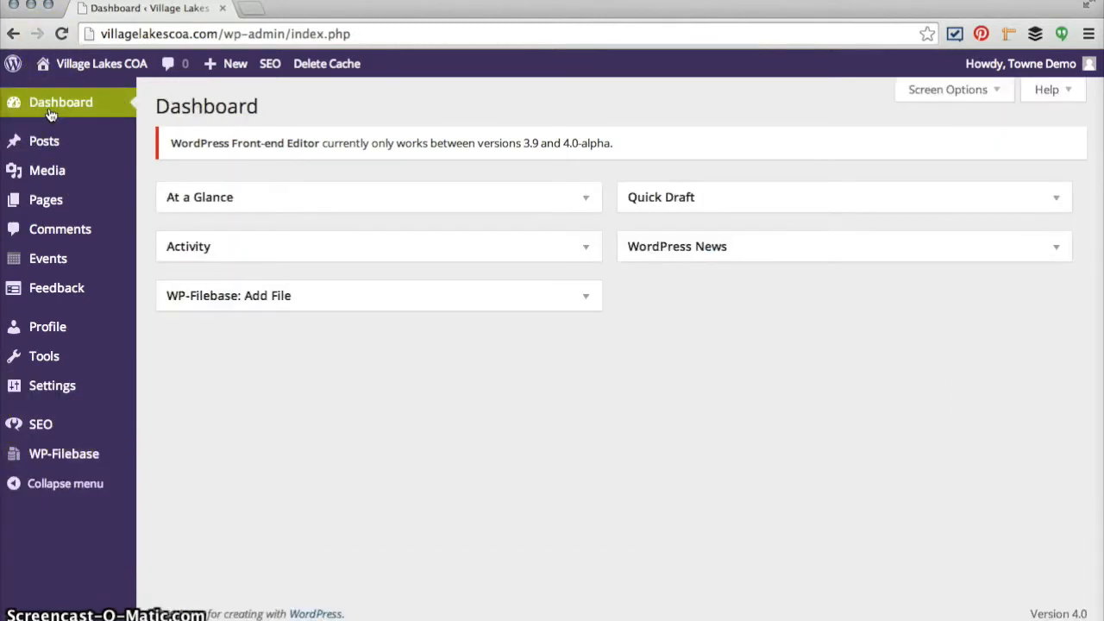
pyautogui.click(346, 297)
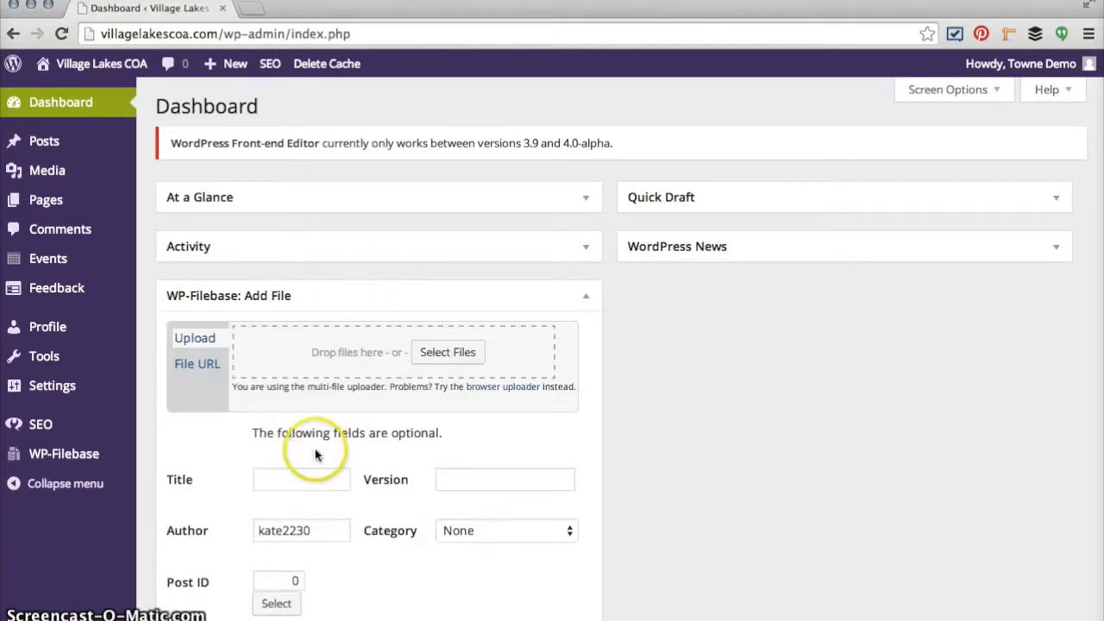
pyautogui.scroll(-2, 473, 293)
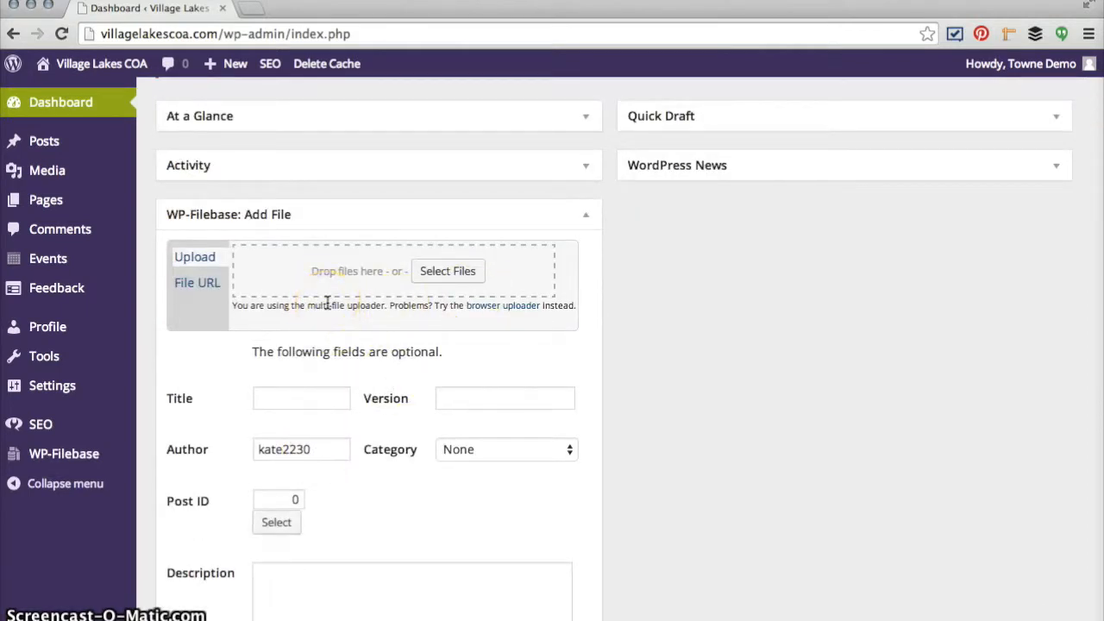
# Step: Open the main WP-Filebase page and look over its Add File upload area and optional fields
pyautogui.moveTo(54, 455)
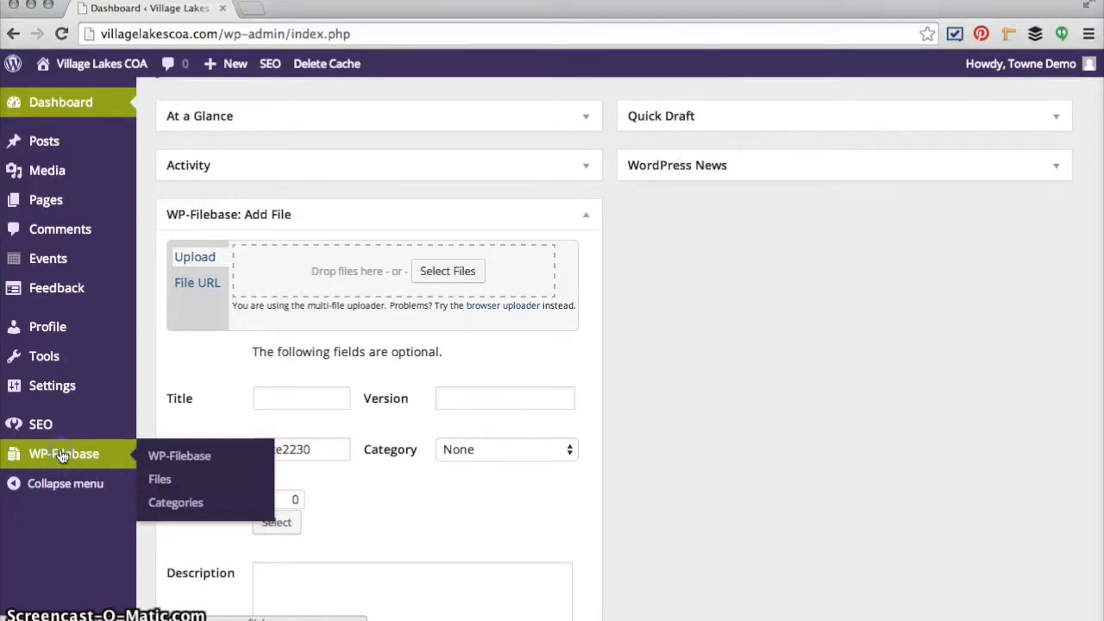
pyautogui.click(63, 455)
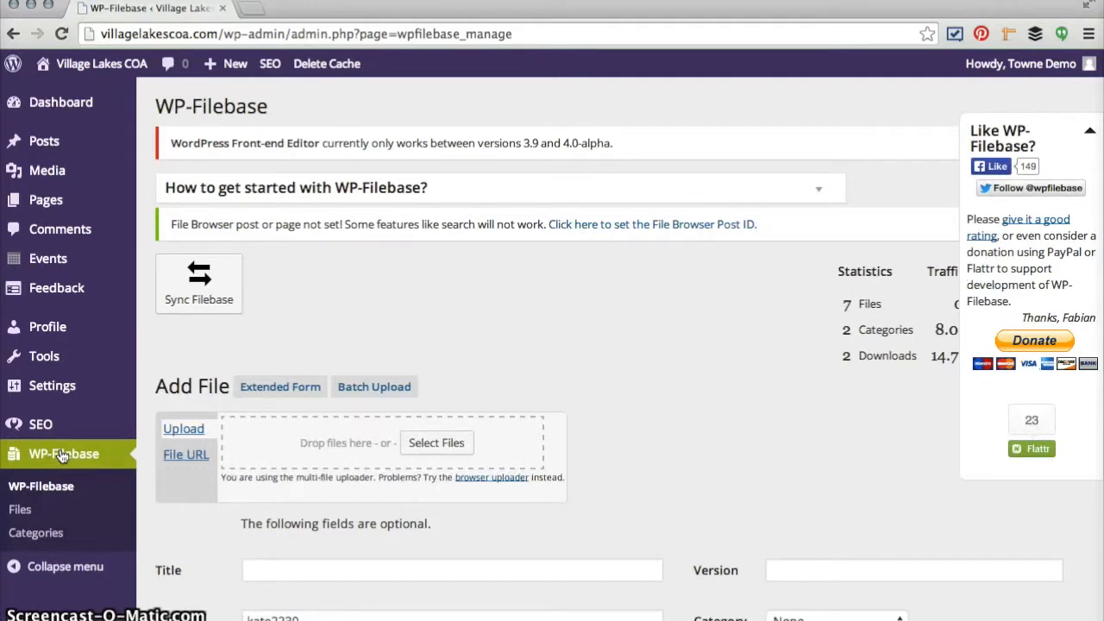
pyautogui.scroll(-2, 281, 493)
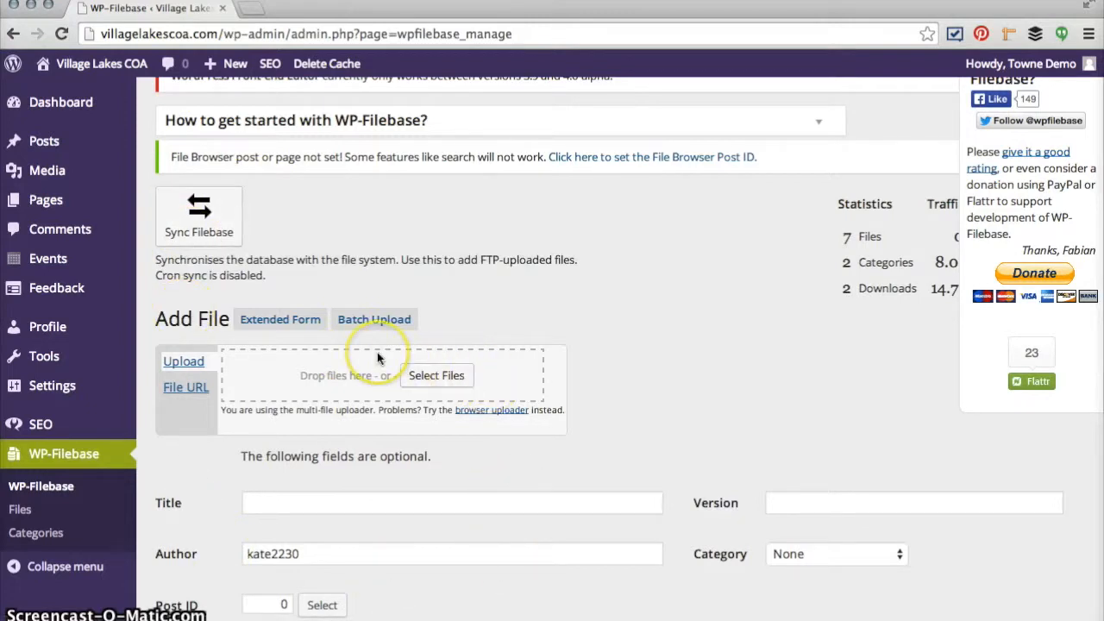
pyautogui.scroll(-4, 377, 354)
pyautogui.scroll(-1, 377, 352)
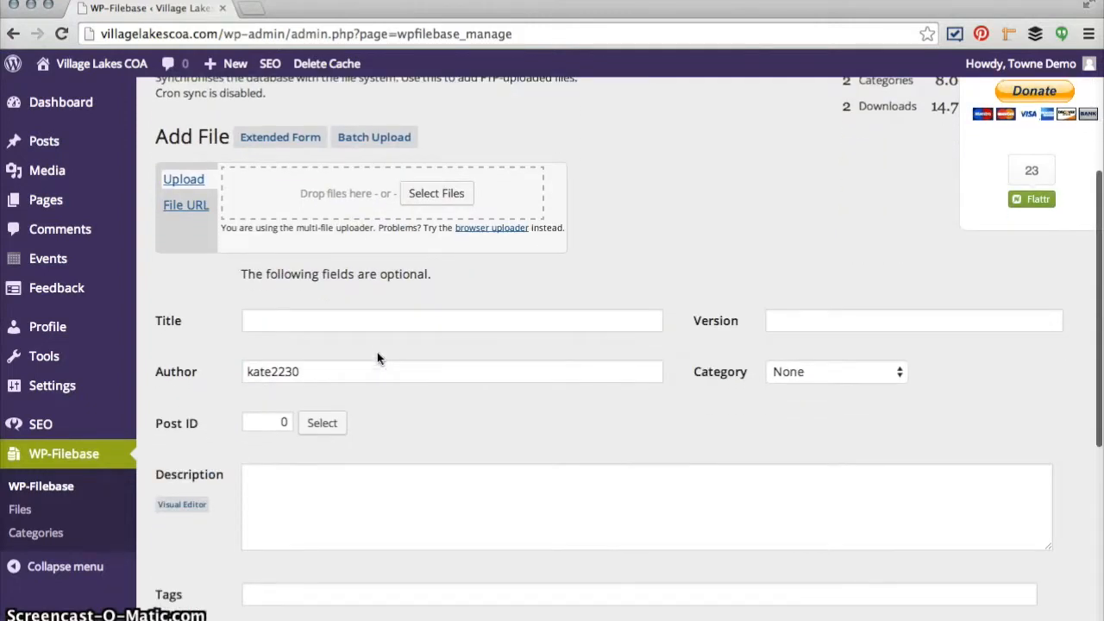
# Step: Look through the WP-Filebase list of managed files and open the Categories page
pyautogui.click(18, 511)
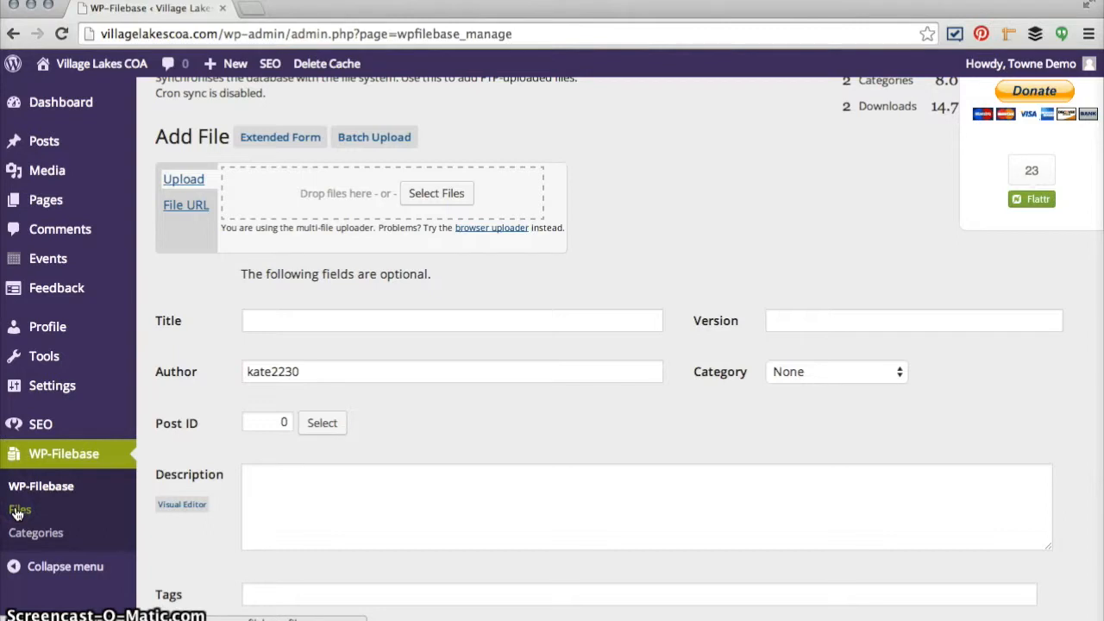
pyautogui.click(18, 511)
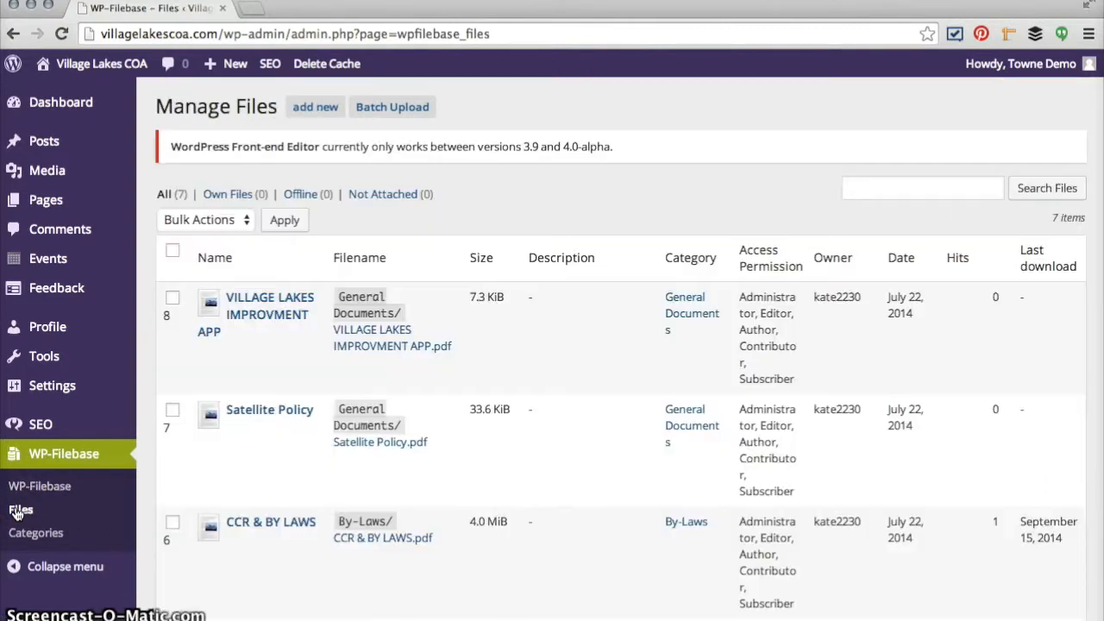
pyautogui.scroll(-3, 384, 485)
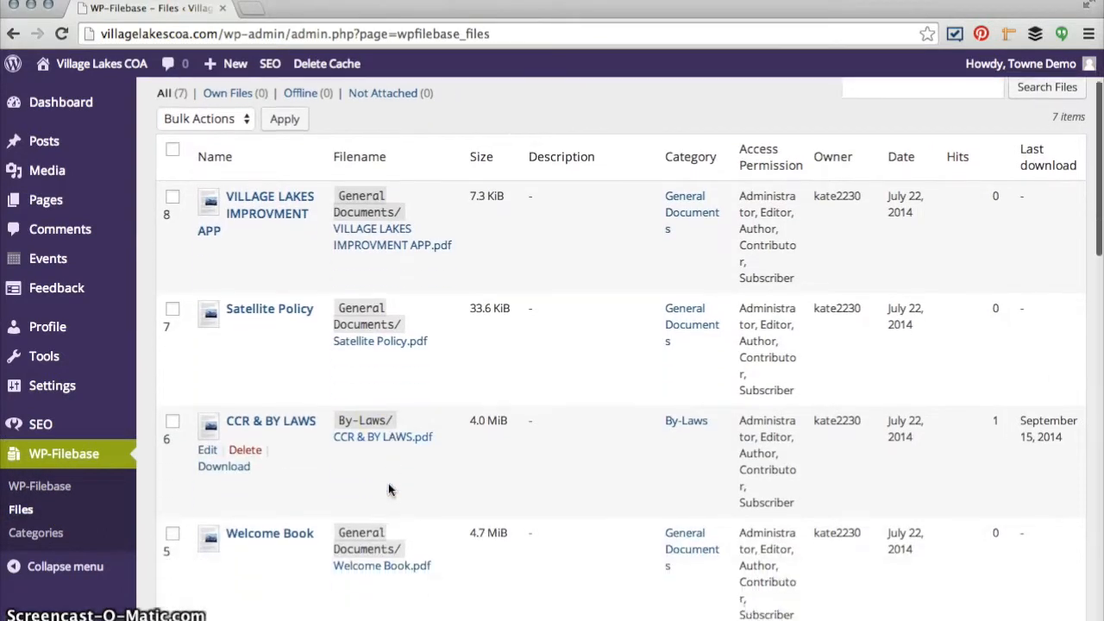
pyautogui.scroll(-6, 388, 489)
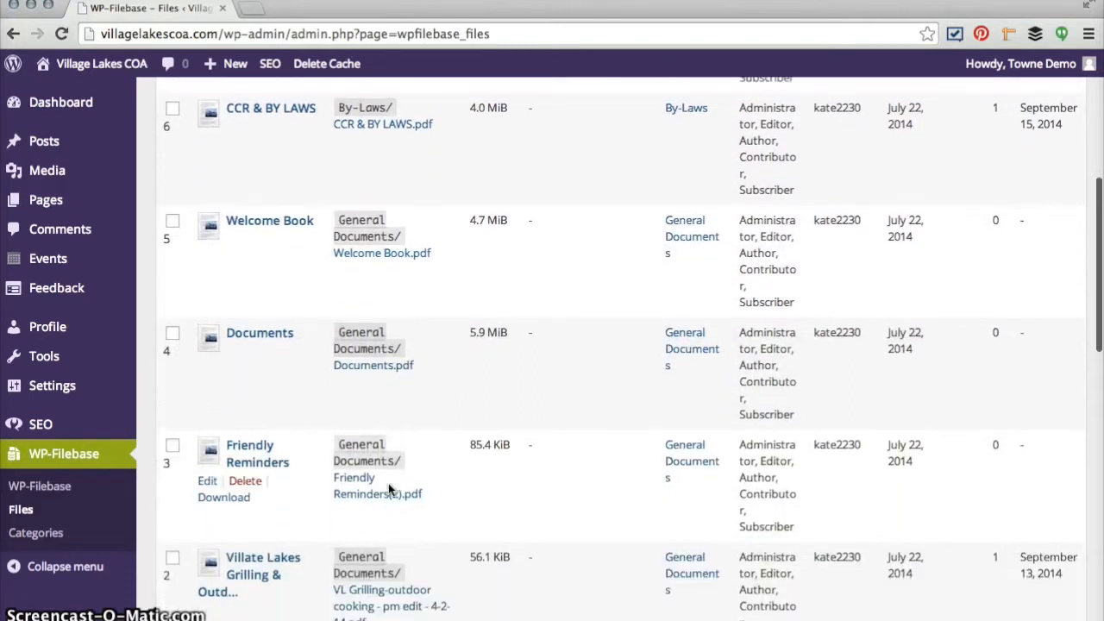
pyautogui.scroll(-3, 388, 489)
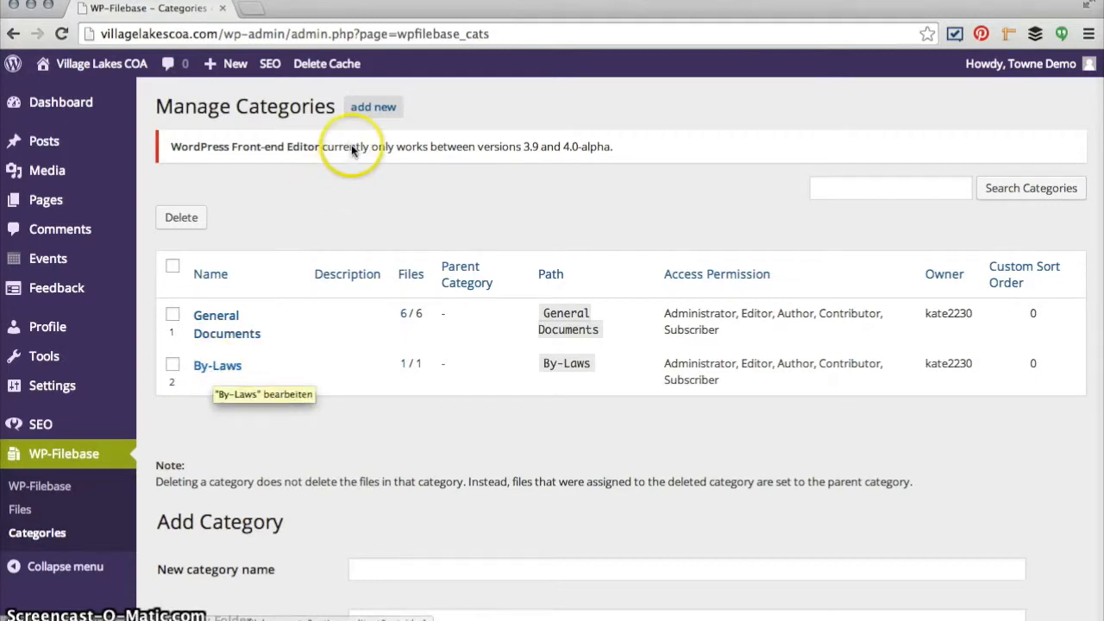
# Step: Start a new WP-Filebase category and name it Meeting Minutes
pyautogui.click(373, 107)
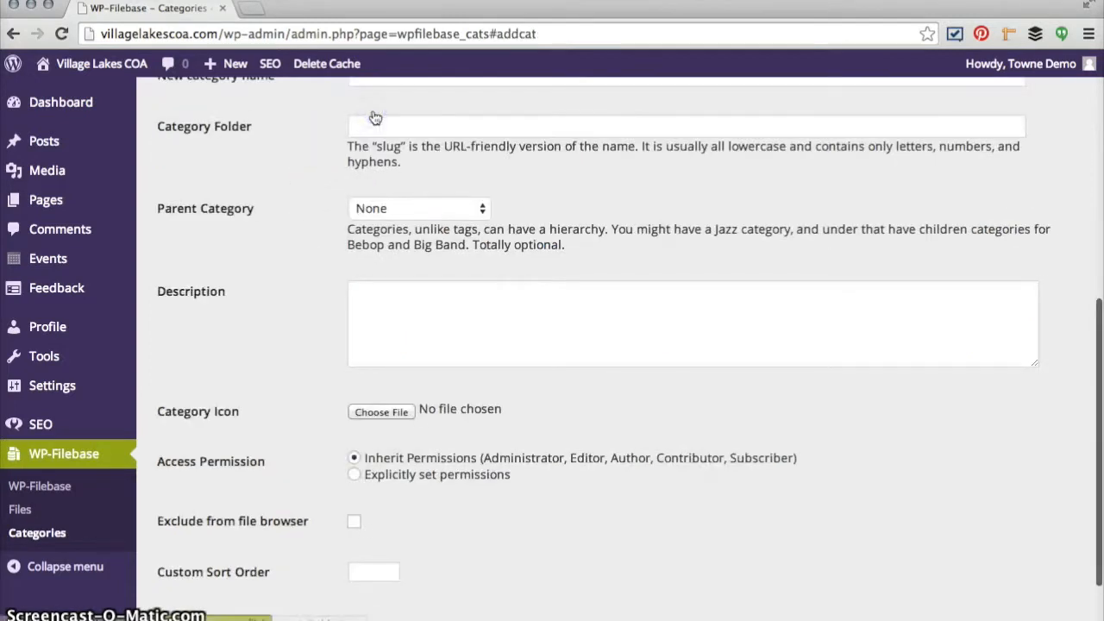
pyautogui.click(309, 194)
pyautogui.scroll(2, 312, 197)
pyautogui.click(401, 182)
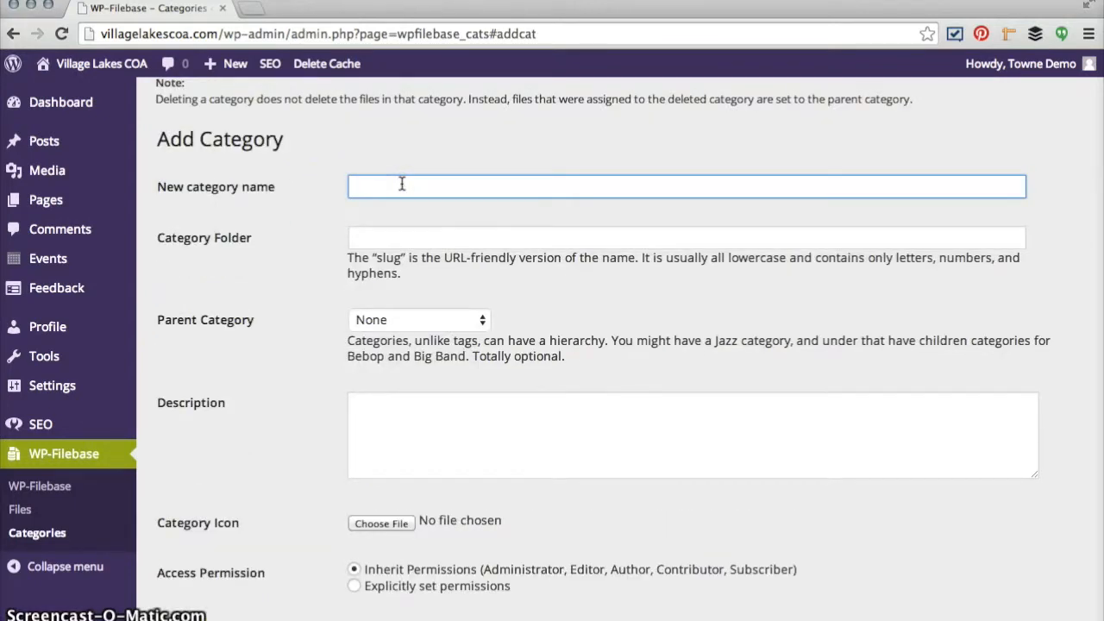
pyautogui.write('Meeting')
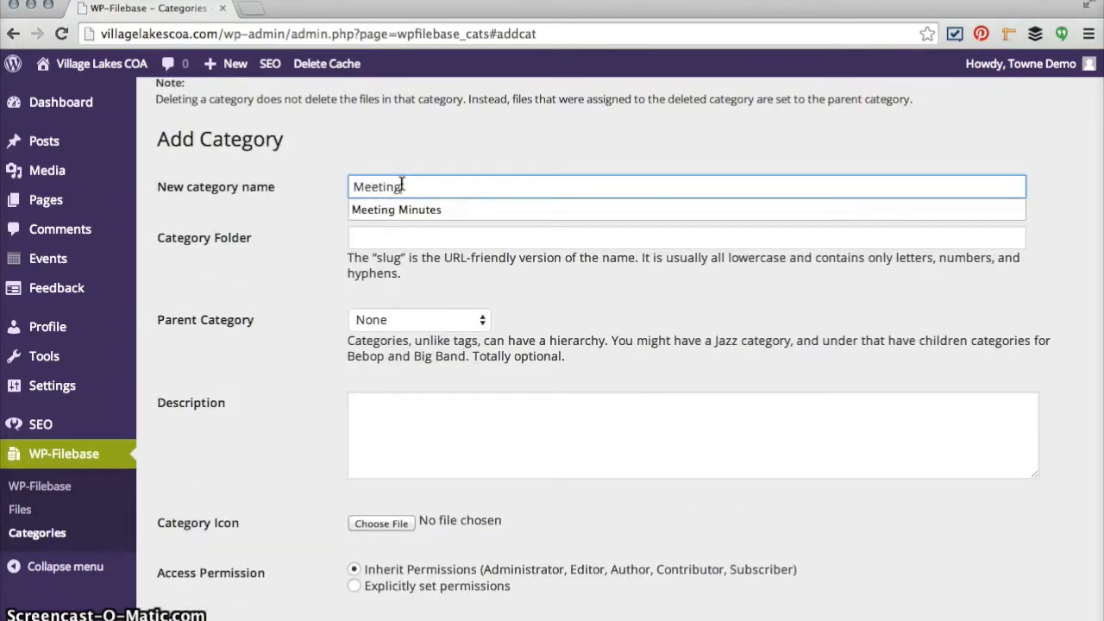
pyautogui.write(' Minutes')
pyautogui.press('Tab')
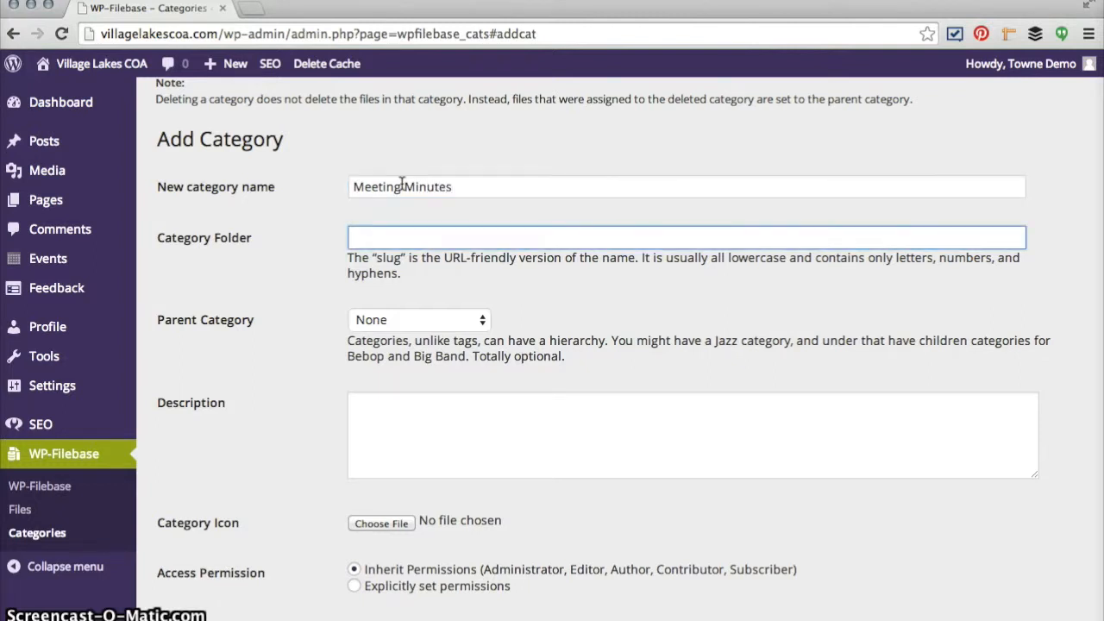
# Step: Add the Meeting Minutes category, leaving its folder, parent category and access permission at their defaults
pyautogui.scroll(-2, 285, 382)
pyautogui.scroll(-3, 285, 380)
pyautogui.click(222, 541)
pyautogui.click(221, 542)
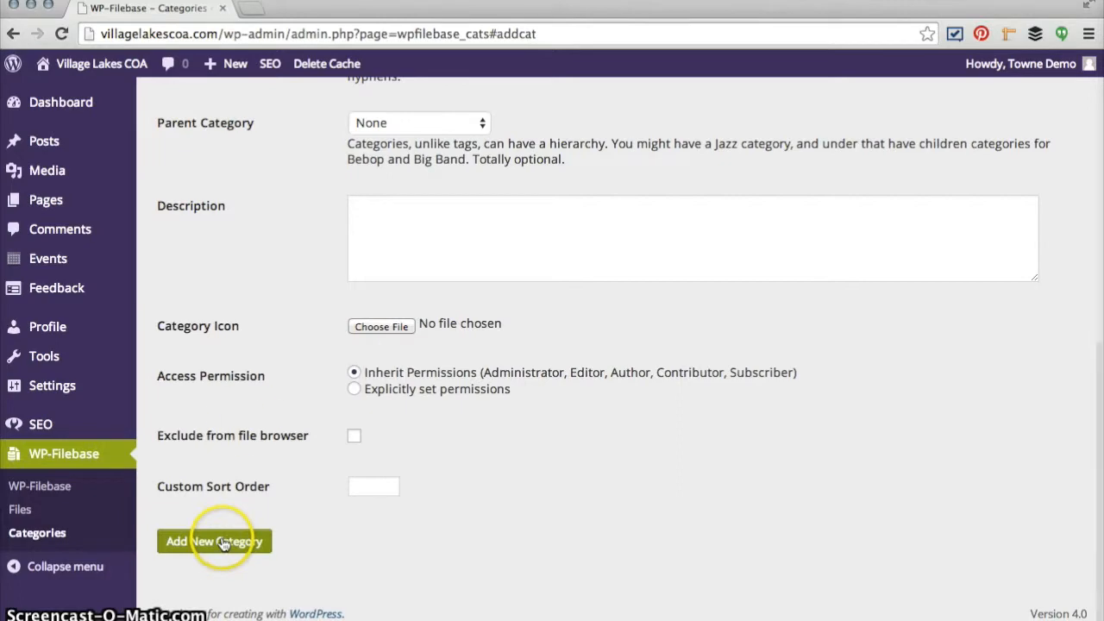
pyautogui.click(367, 216)
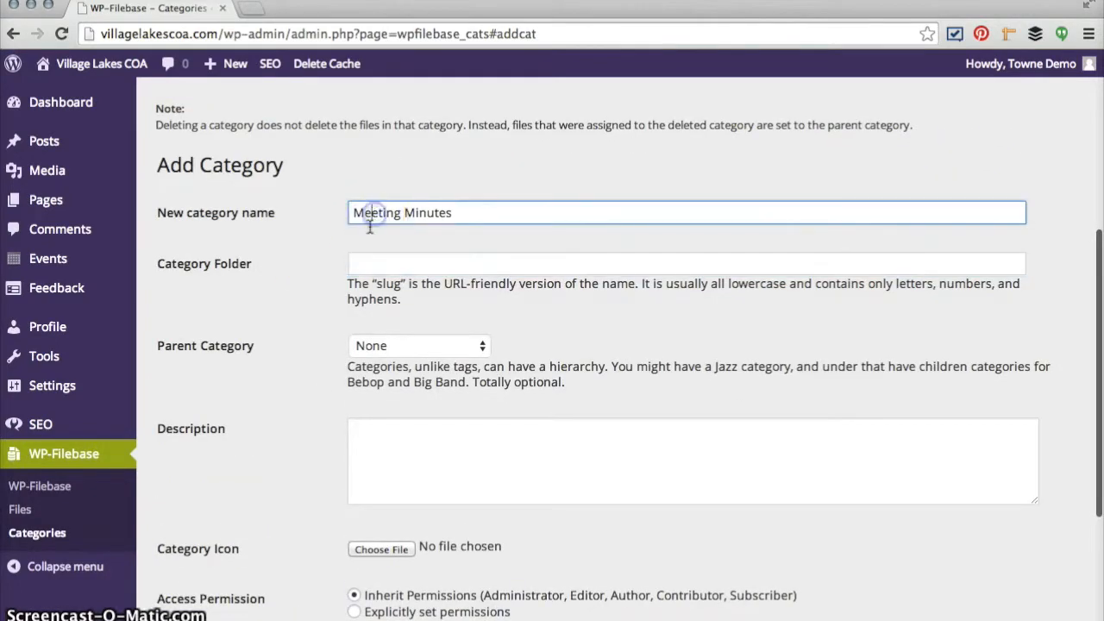
pyautogui.scroll(-5, 285, 480)
pyautogui.click(238, 547)
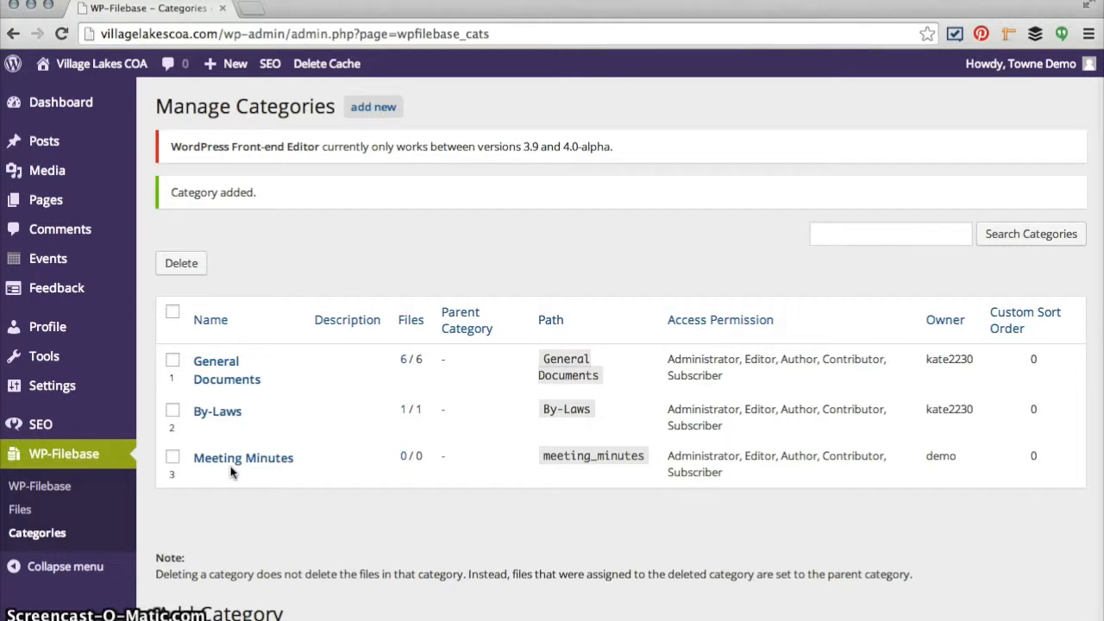
# Step: Open the VILLAGE LAKES IMPROVMENT APP file for editing, keep its category as General Documents, and review the remaining file settings
pyautogui.click(23, 510)
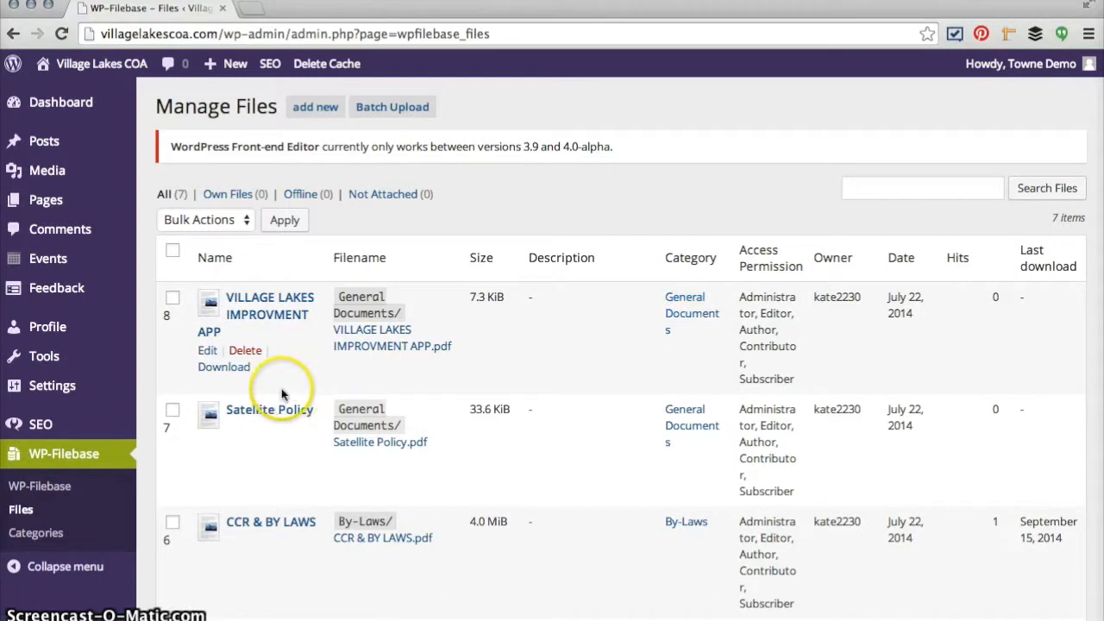
pyautogui.click(208, 353)
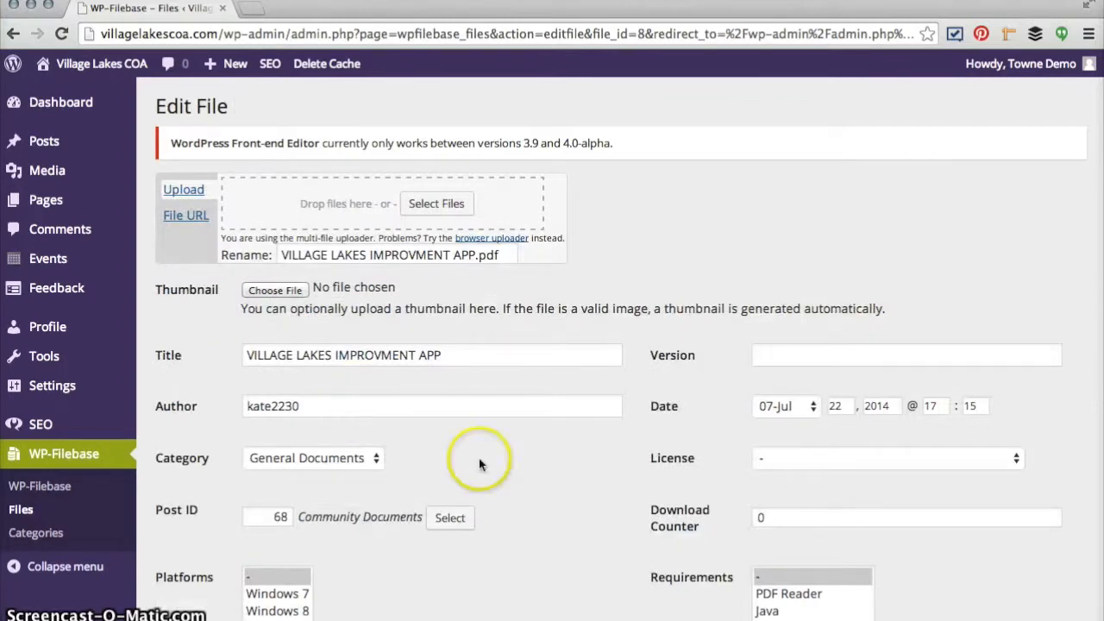
pyautogui.scroll(-4, 479, 459)
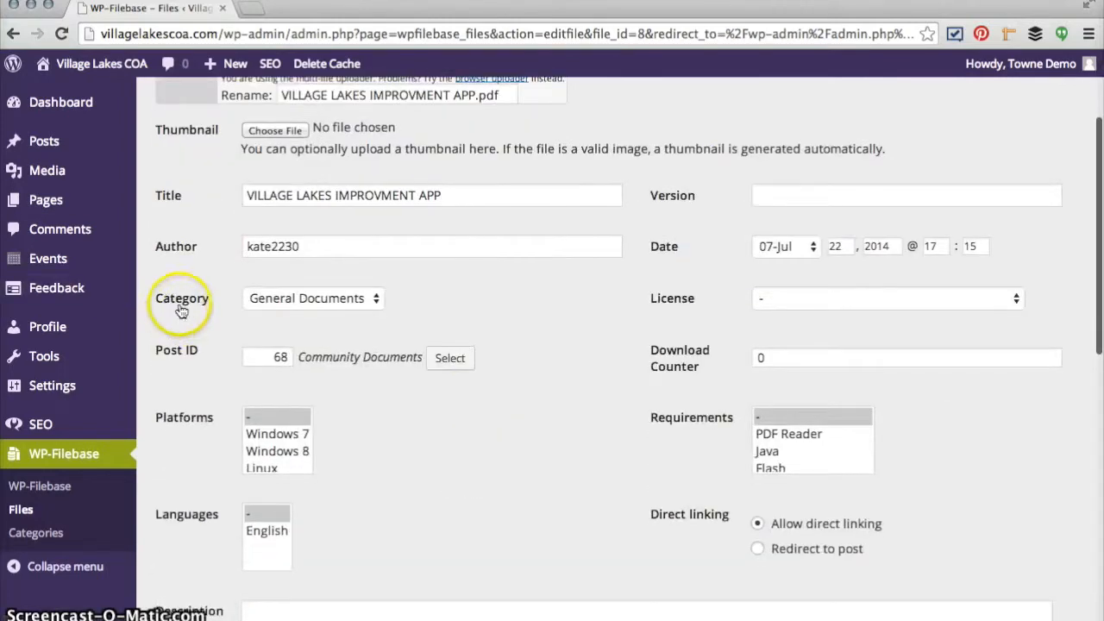
pyautogui.click(363, 300)
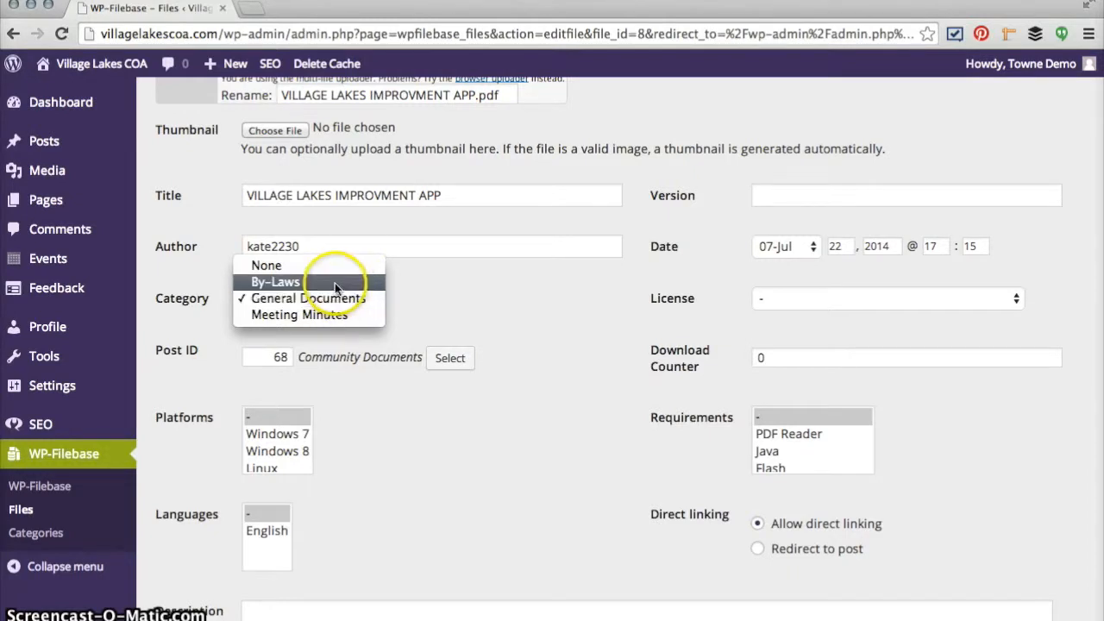
pyautogui.click(326, 302)
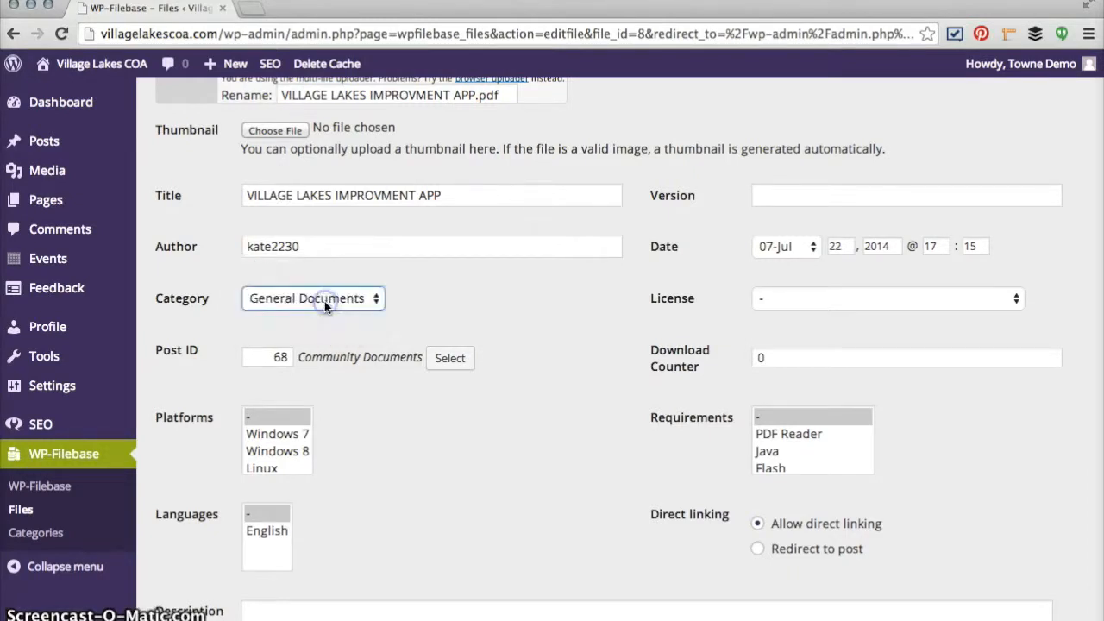
pyautogui.scroll(-4, 385, 430)
pyautogui.scroll(-10, 384, 430)
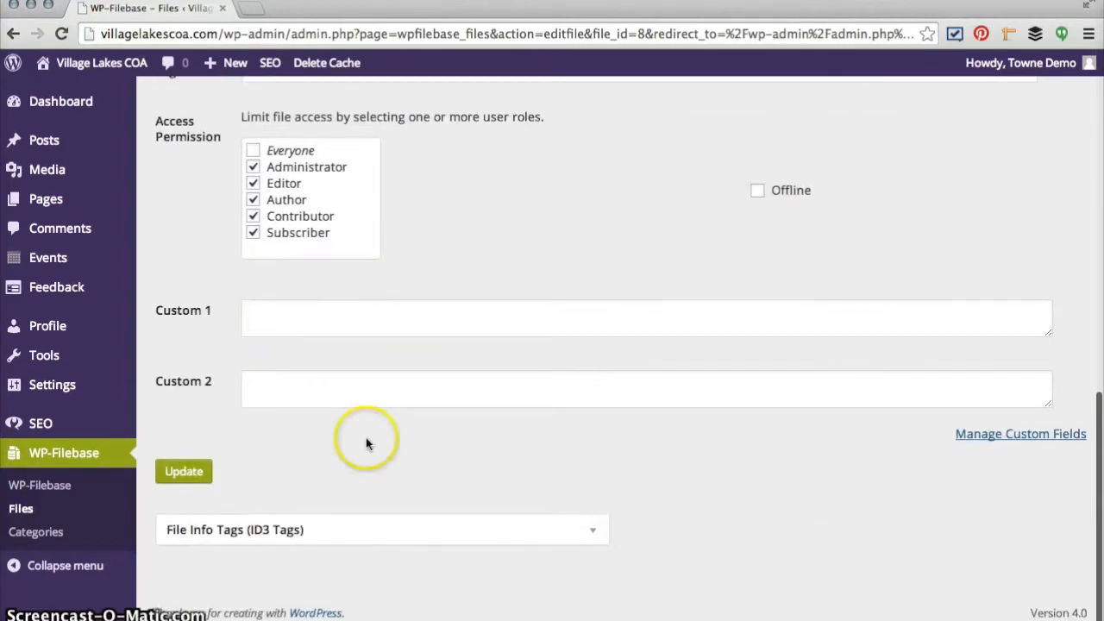
pyautogui.click(185, 475)
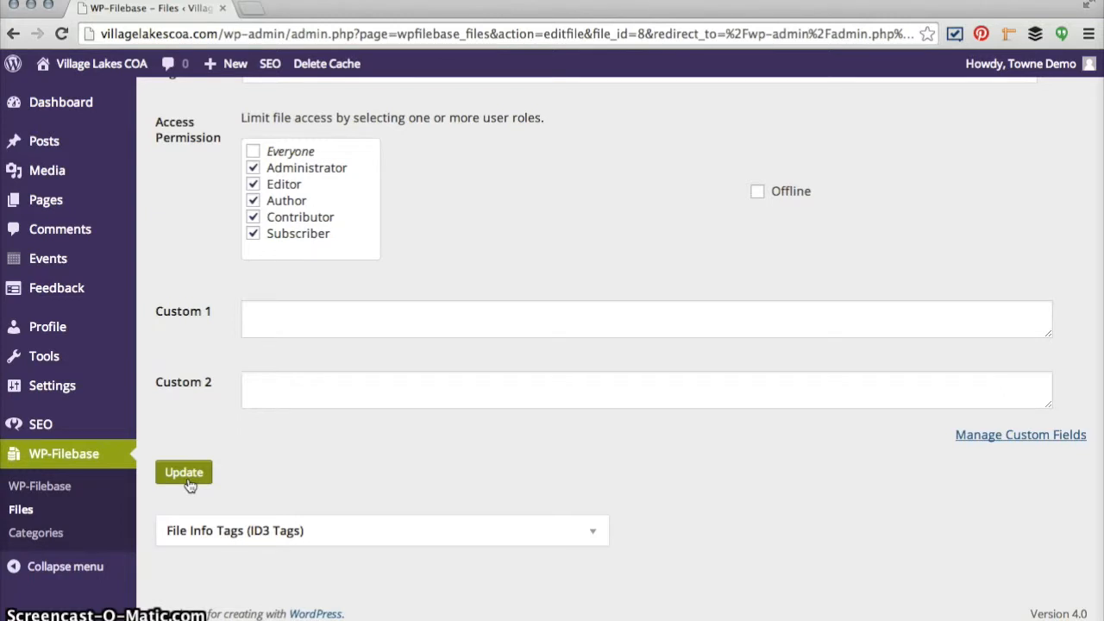
# Step: Open WP-Filebase's batch upload form and try selecting a range of image files from the Downloads folder
pyautogui.click(45, 487)
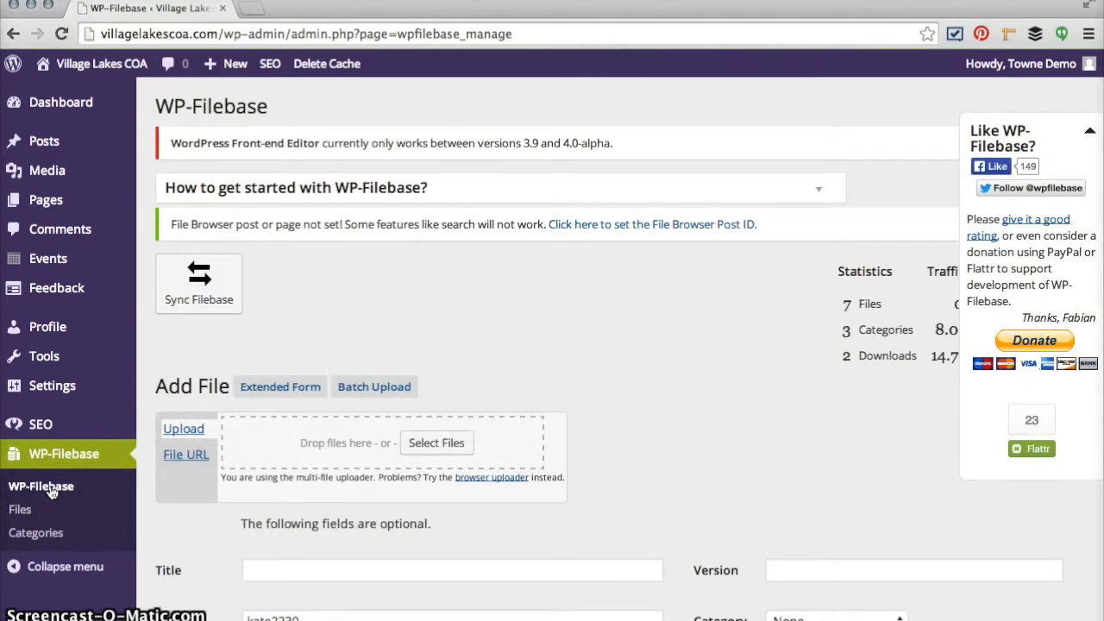
pyautogui.click(376, 392)
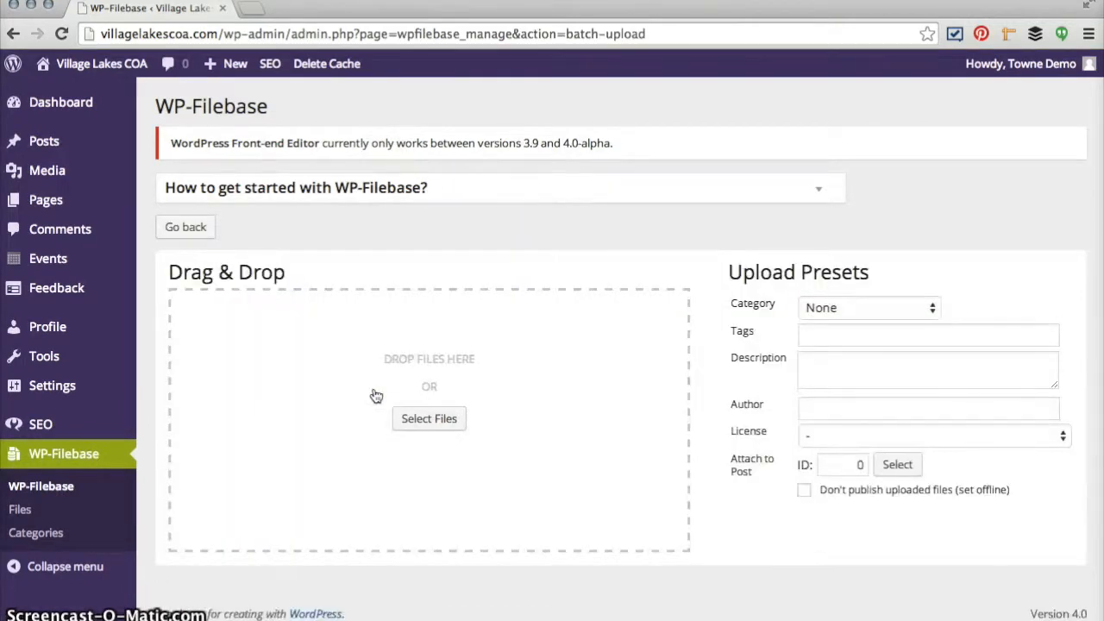
pyautogui.click(435, 420)
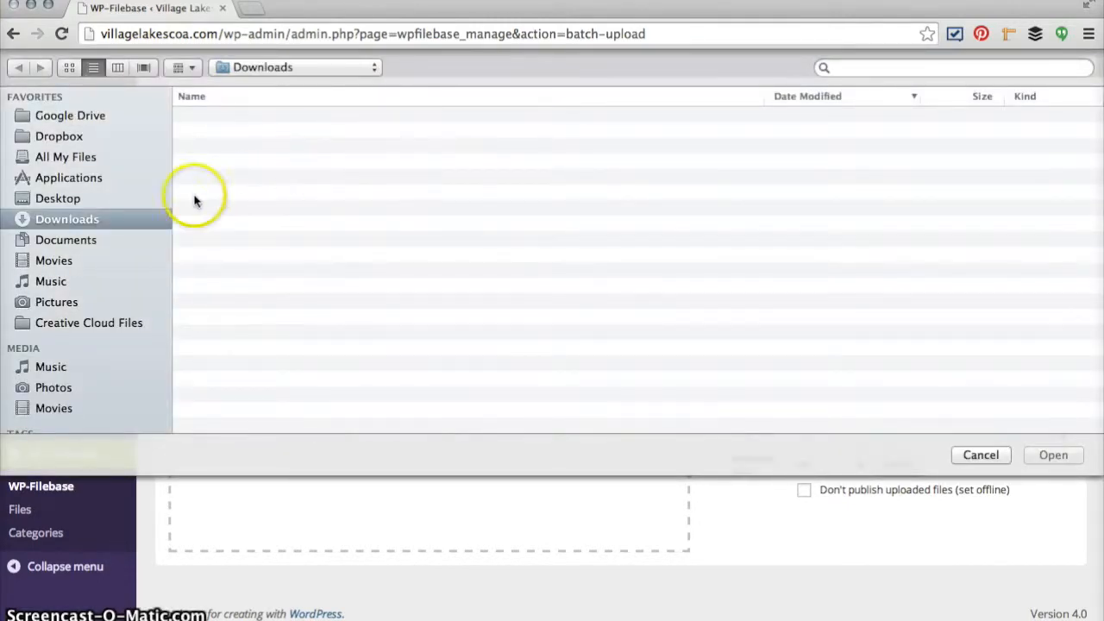
pyautogui.click(271, 139)
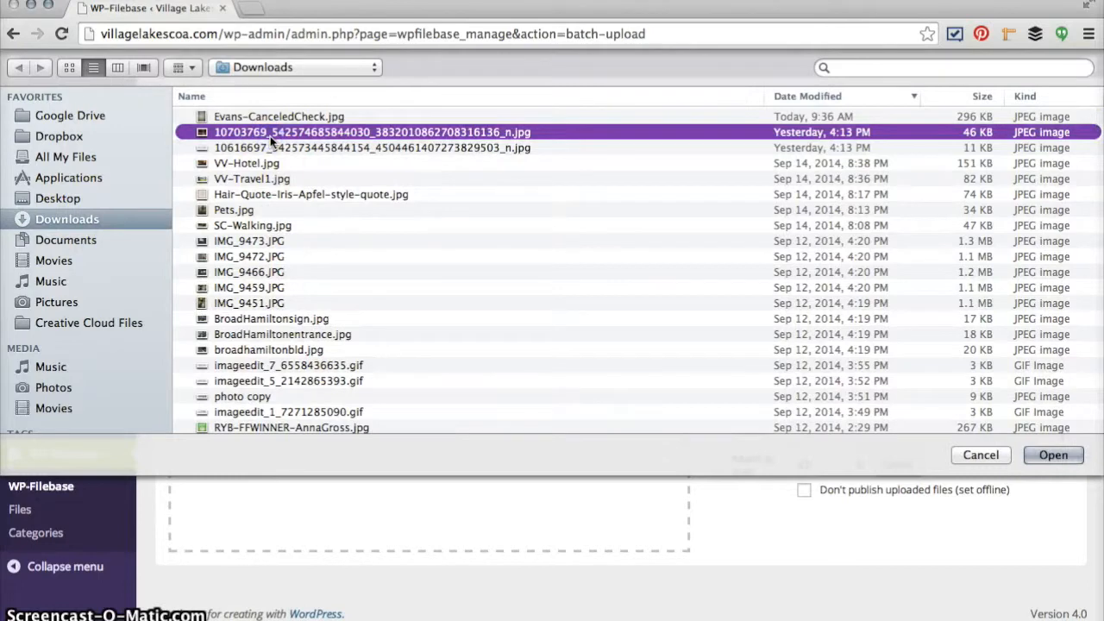
pyautogui.keyDown('shift'); pyautogui.click(264, 336); pyautogui.keyUp('shift')
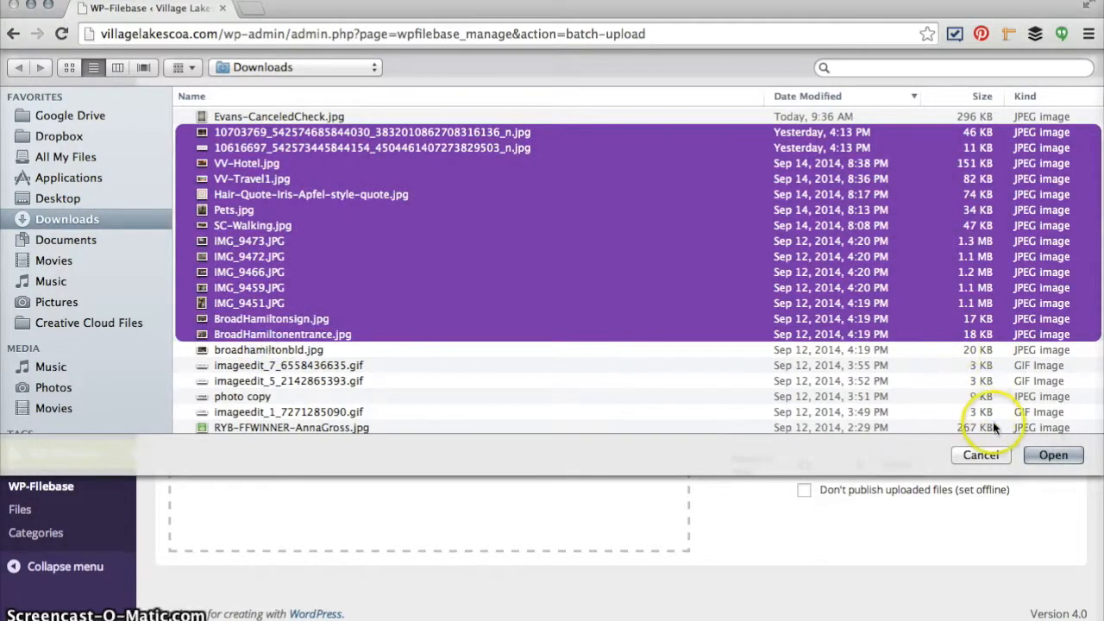
pyautogui.click(980, 454)
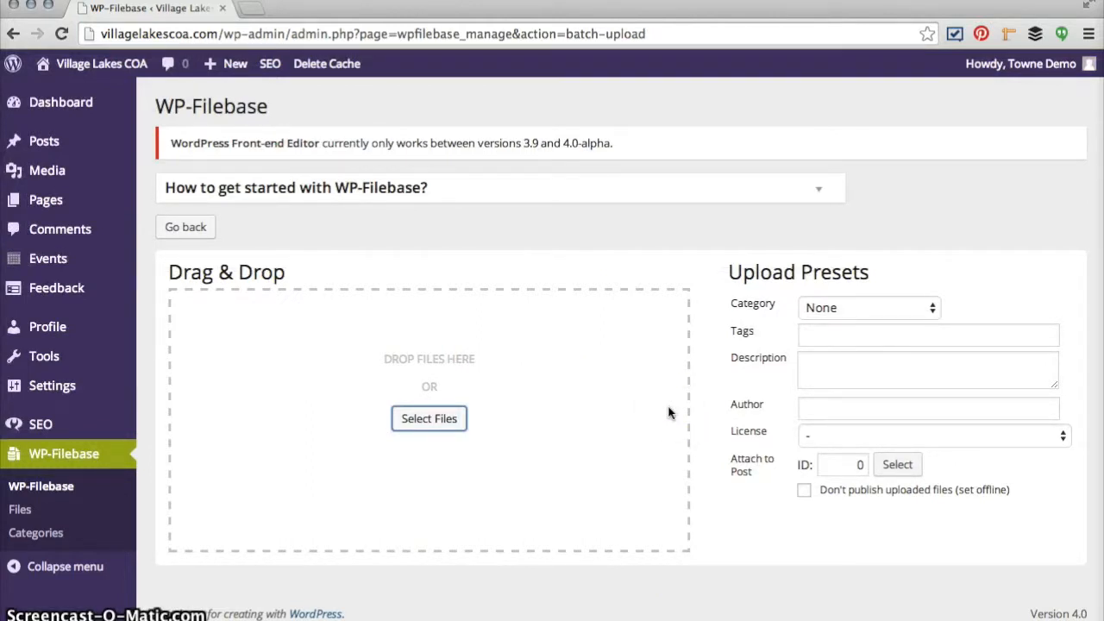
# Step: Look over the managed files list again and return to the main WP-Filebase page
pyautogui.click(21, 511)
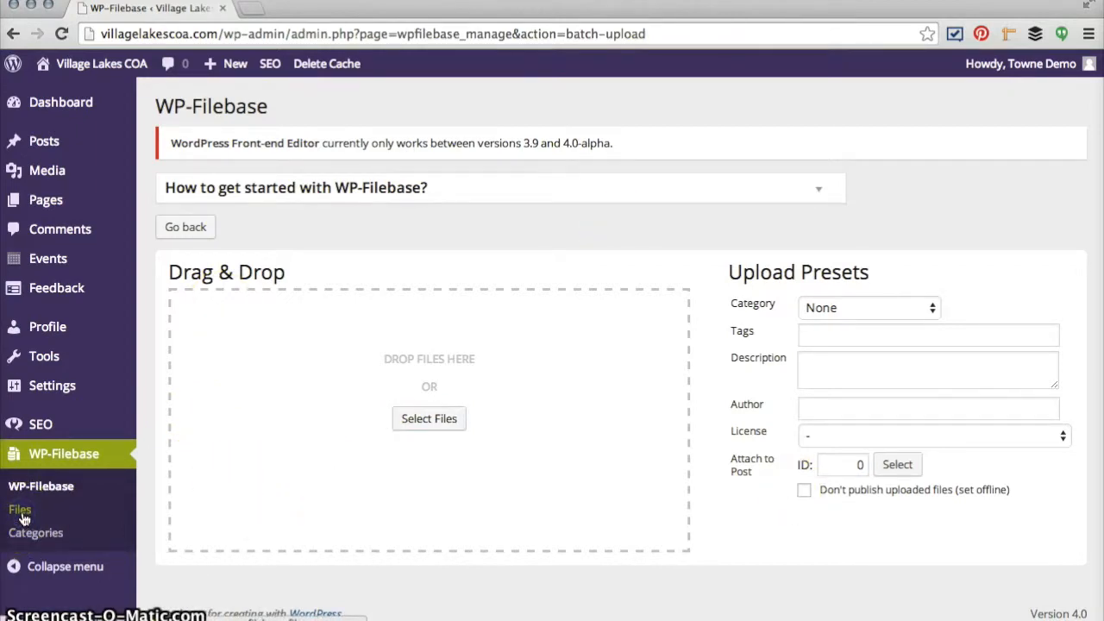
pyautogui.click(289, 410)
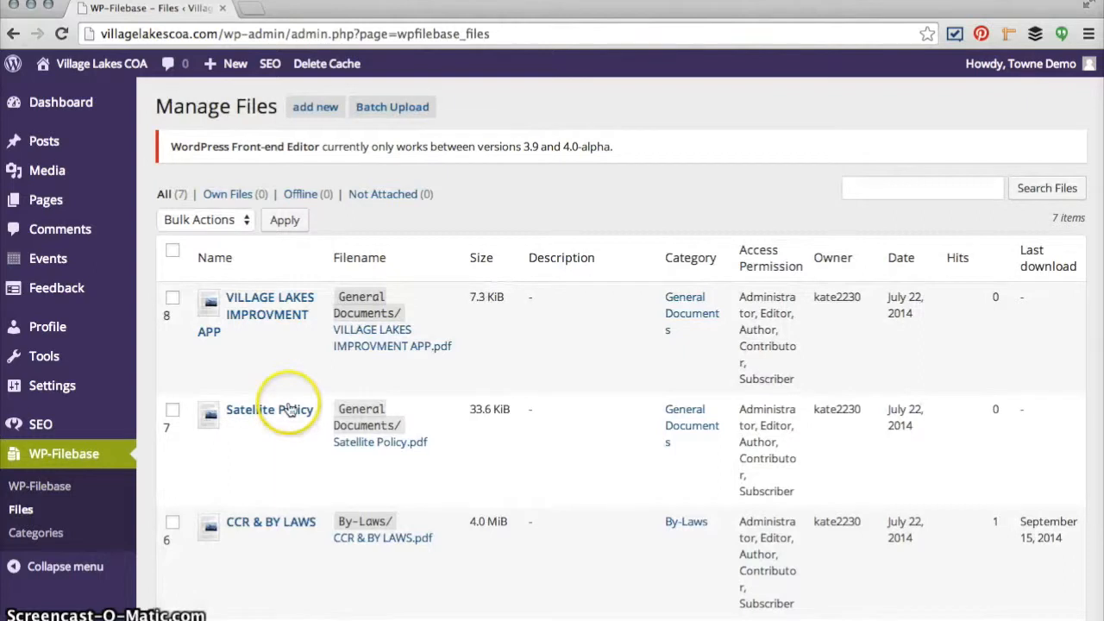
pyautogui.moveTo(291, 389)
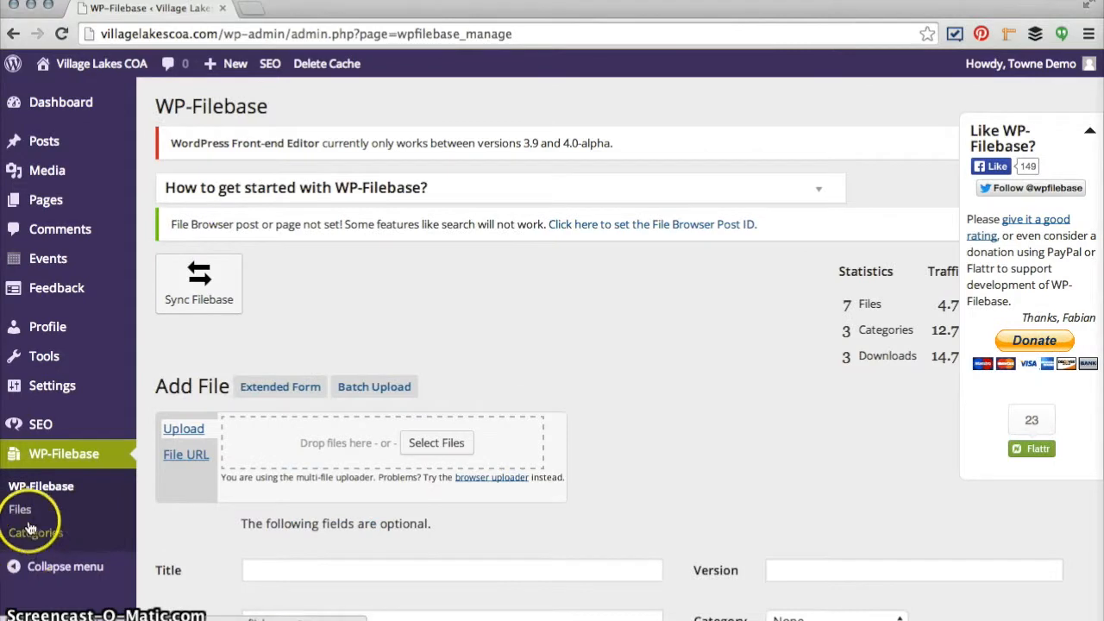
pyautogui.click(54, 489)
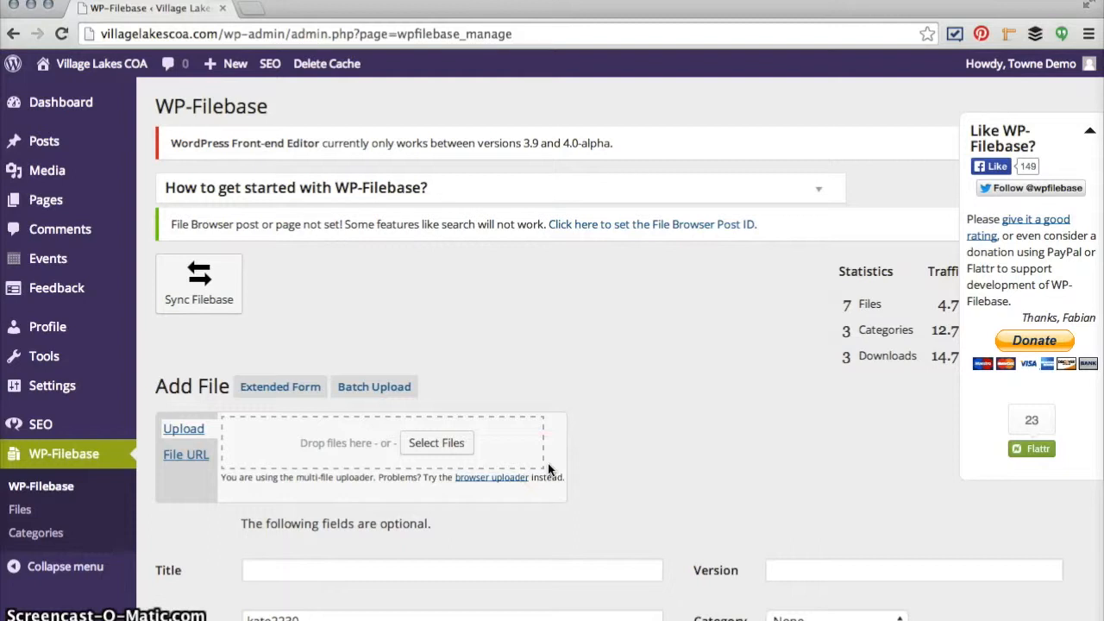
# Step: Open the Community Documents page in the editor to view its wpfilebase browser shortcode, and view the live page
pyautogui.moveTo(52, 204)
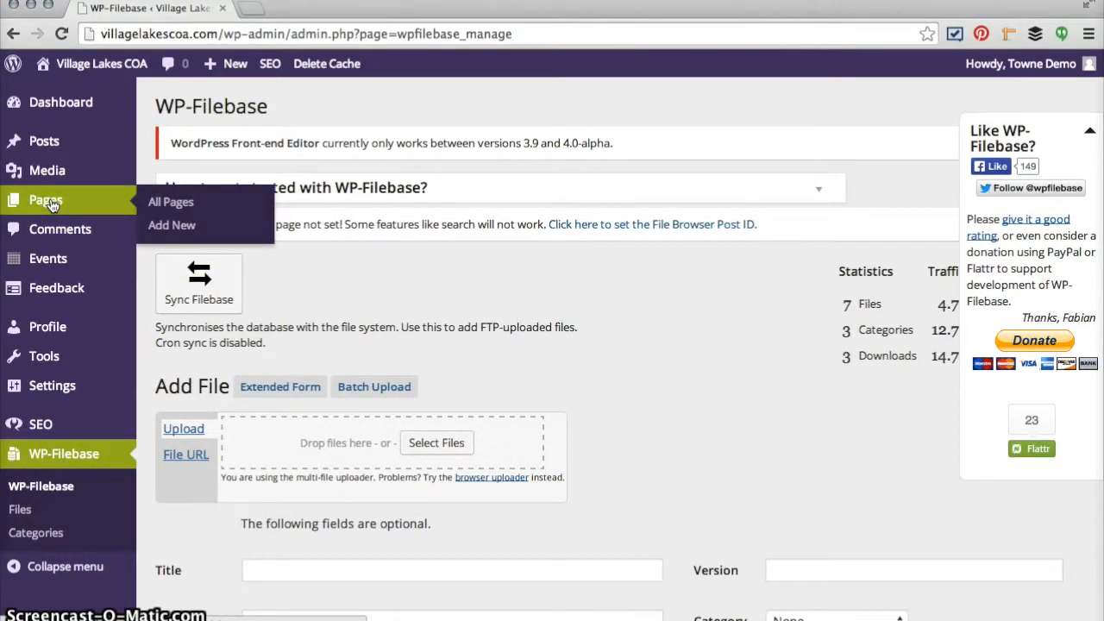
pyautogui.click(52, 204)
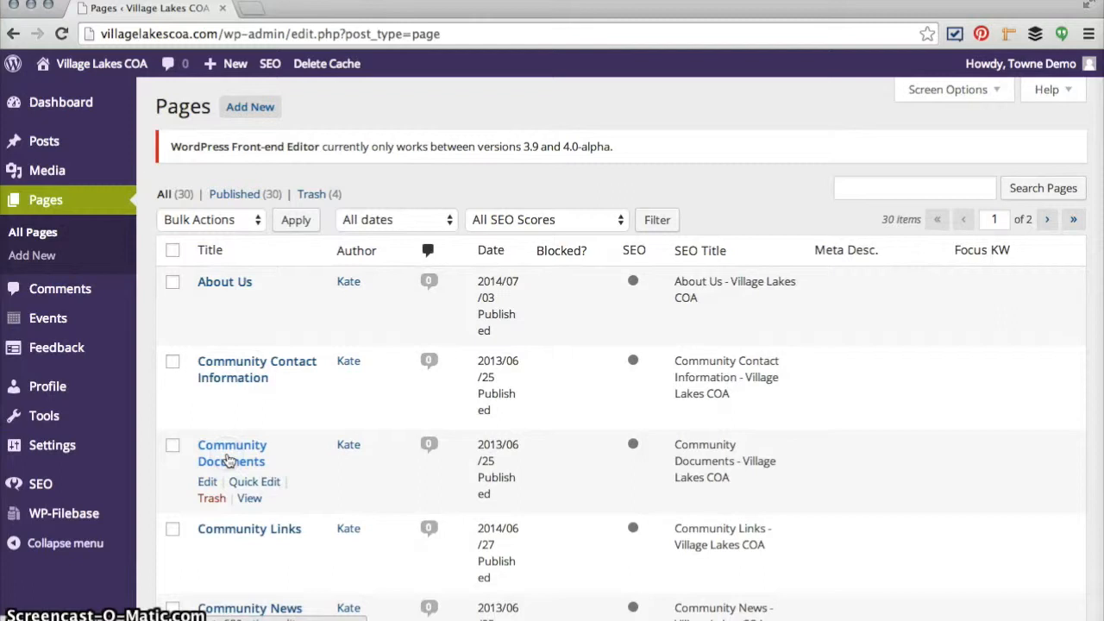
pyautogui.click(230, 461)
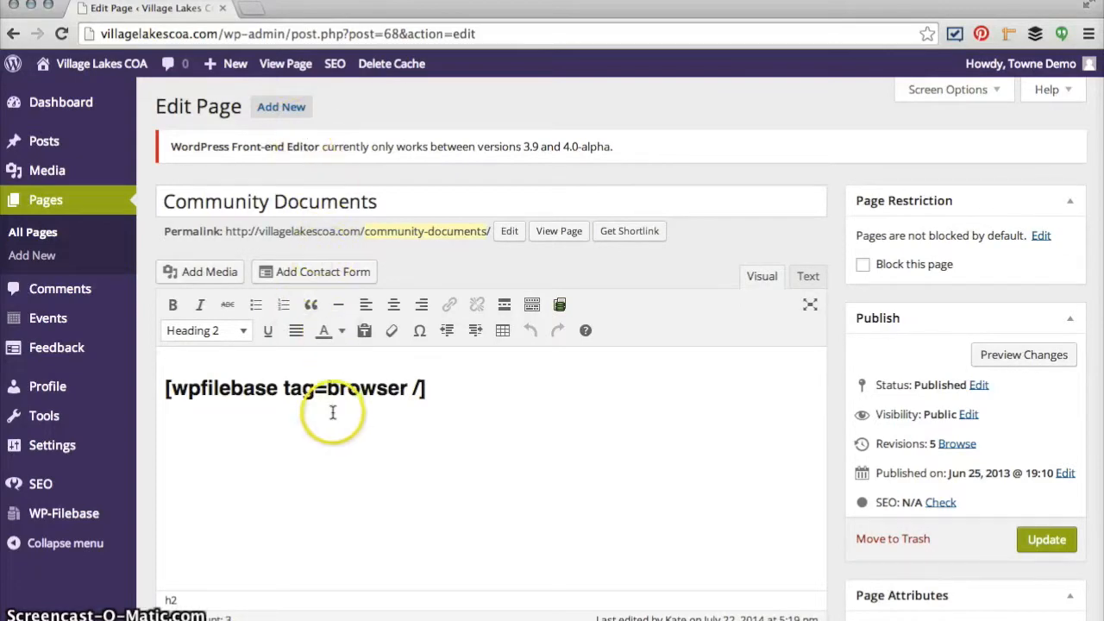
pyautogui.moveTo(52, 514)
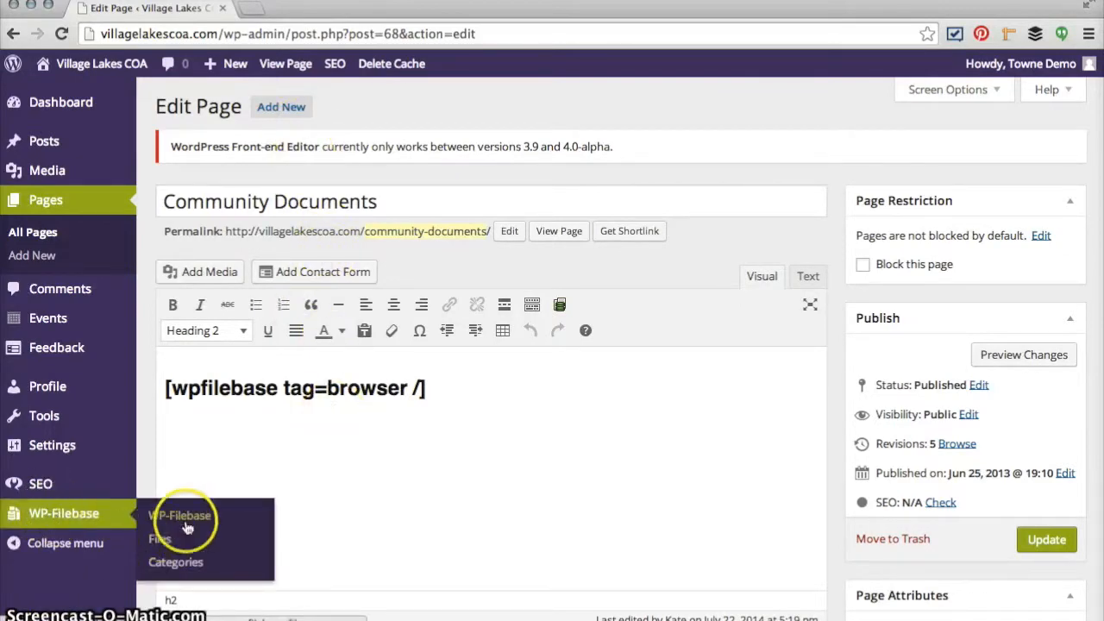
pyautogui.scroll(-4, 341, 541)
pyautogui.scroll(4, 341, 541)
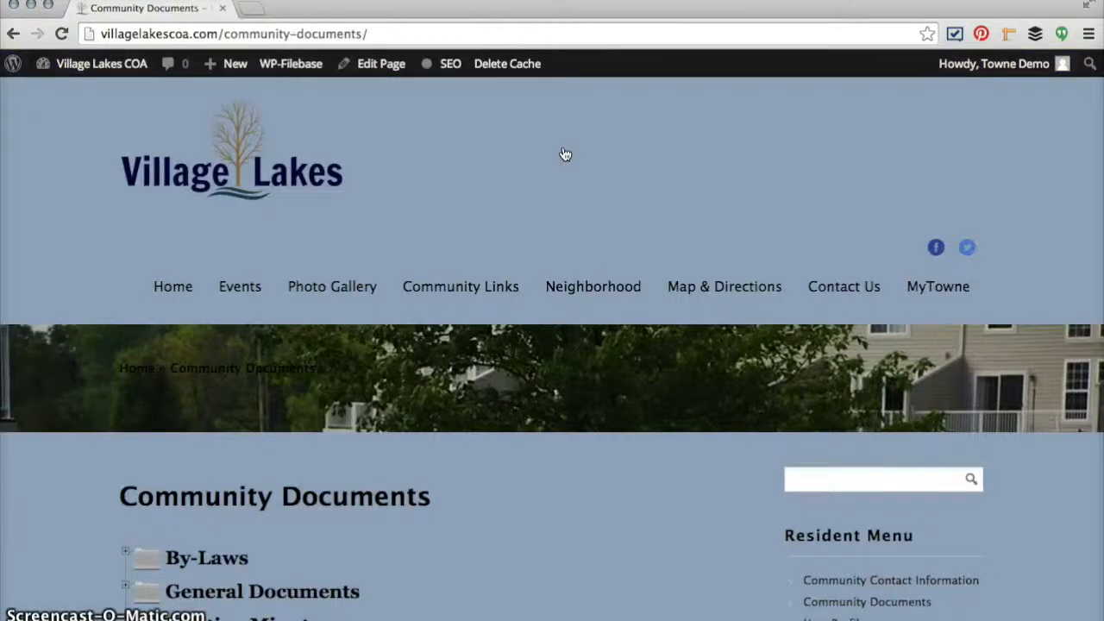
# Step: Expand the General Documents and By-Laws folders on the live Community Documents page to view their files
pyautogui.scroll(-5, 548, 483)
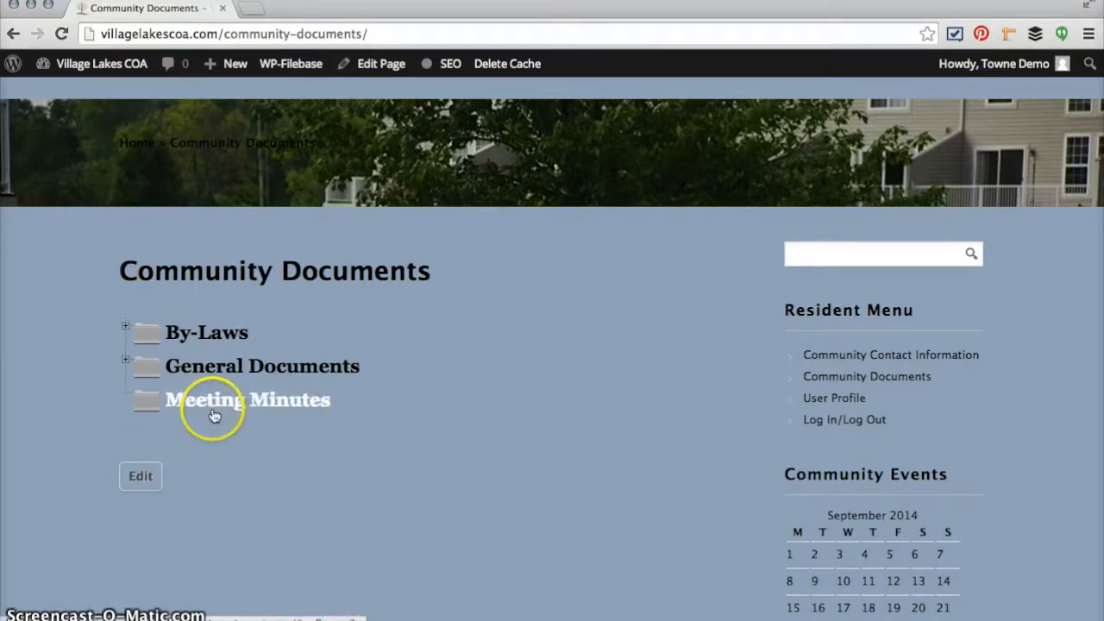
pyautogui.click(126, 366)
pyautogui.click(124, 329)
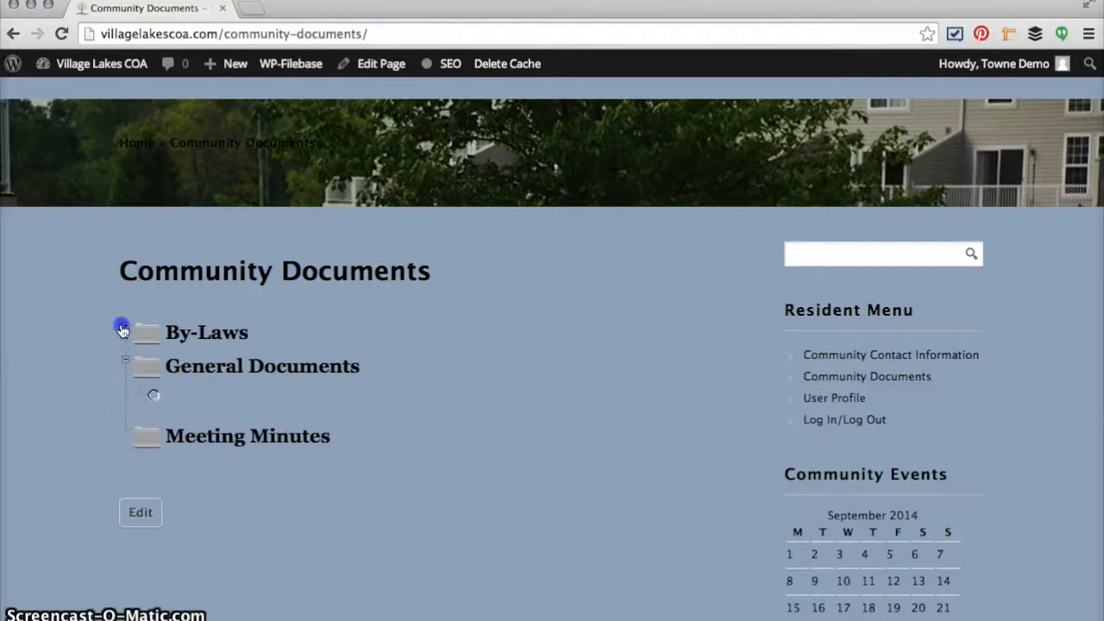
pyautogui.scroll(-2, 130, 391)
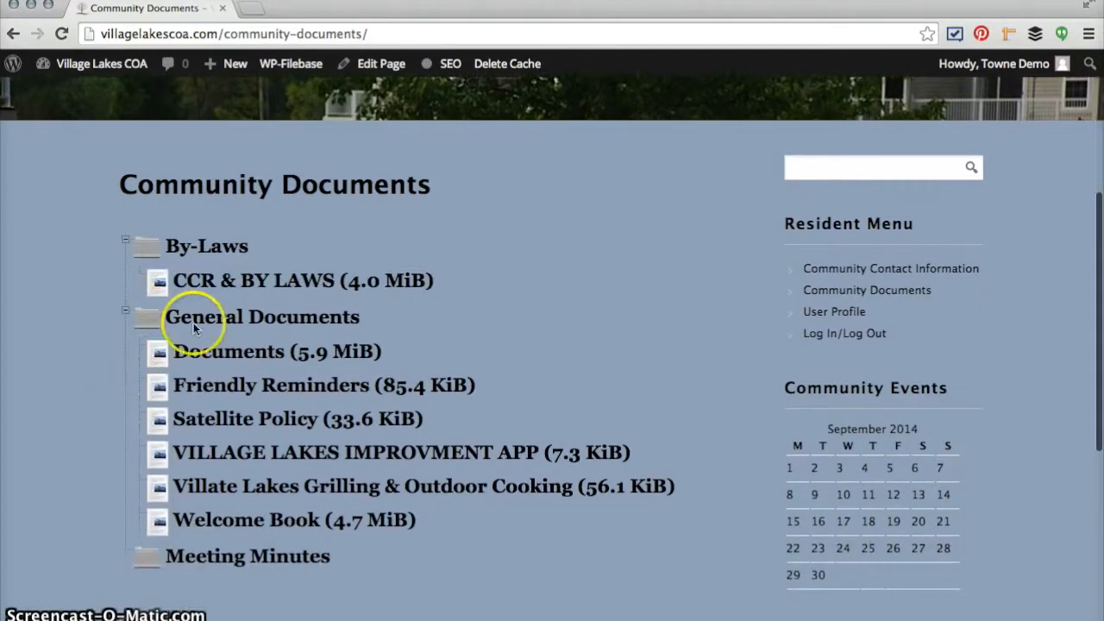
# Step: Open the VILLAGE LAKES IMPROVMENT APP PDF, examine it at different zoom levels, and return to the Community Documents page
pyautogui.click(318, 457)
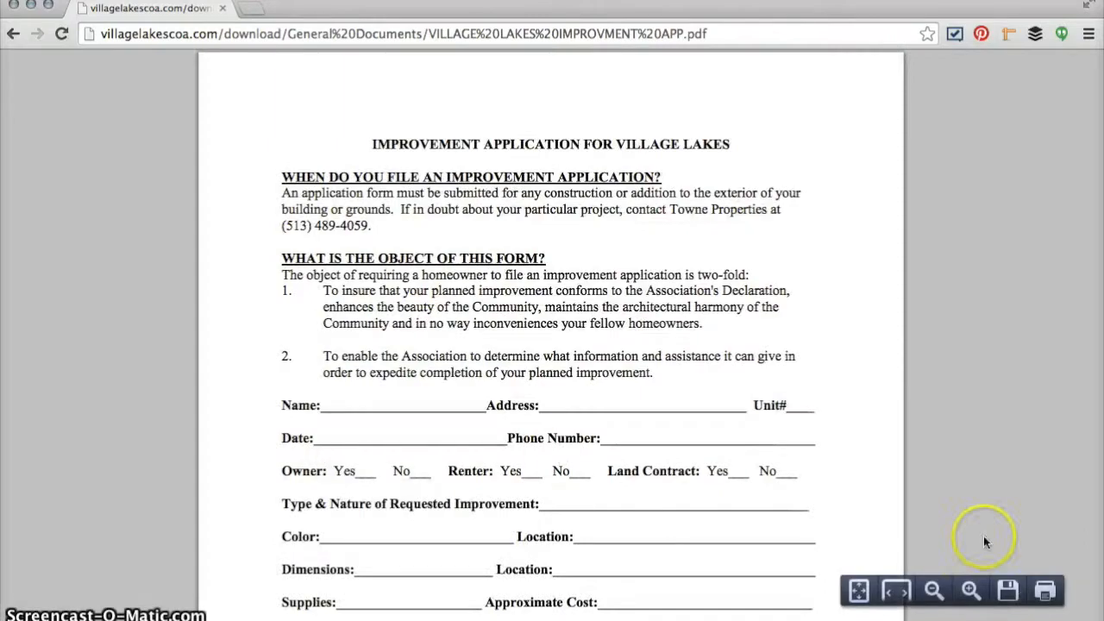
pyautogui.click(971, 592)
pyautogui.click(970, 597)
pyautogui.click(969, 597)
pyautogui.click(970, 597)
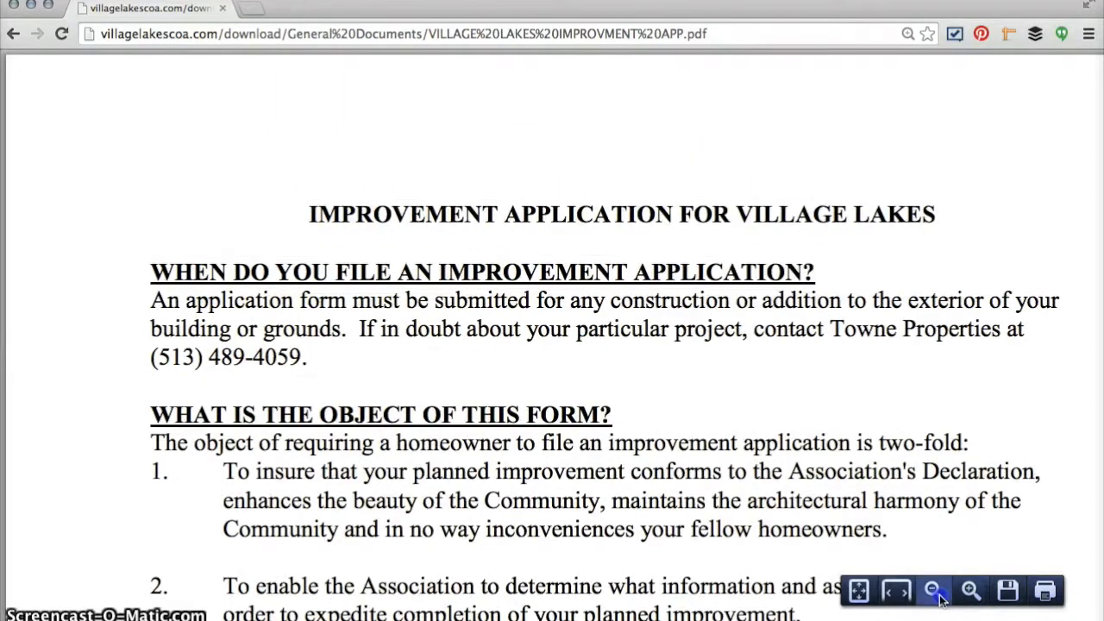
pyautogui.click(936, 596)
pyautogui.click(936, 596)
pyautogui.click(936, 595)
pyautogui.click(936, 596)
pyautogui.click(12, 35)
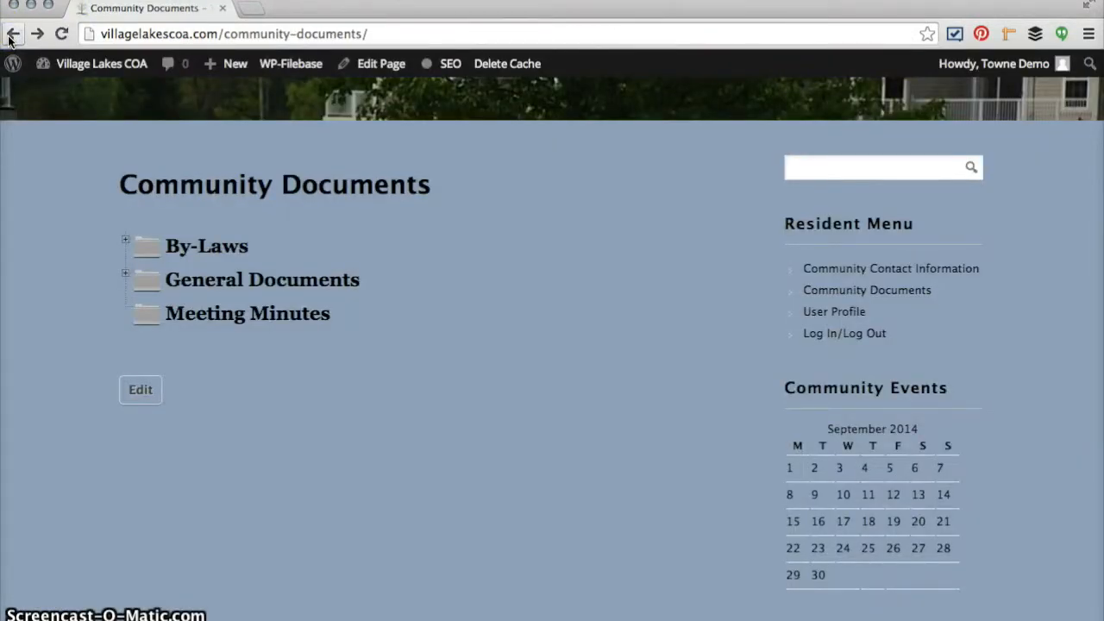
# Step: Open the site's dashboard, view the WP-Filebase management page and return to the dashboard
pyautogui.moveTo(75, 69)
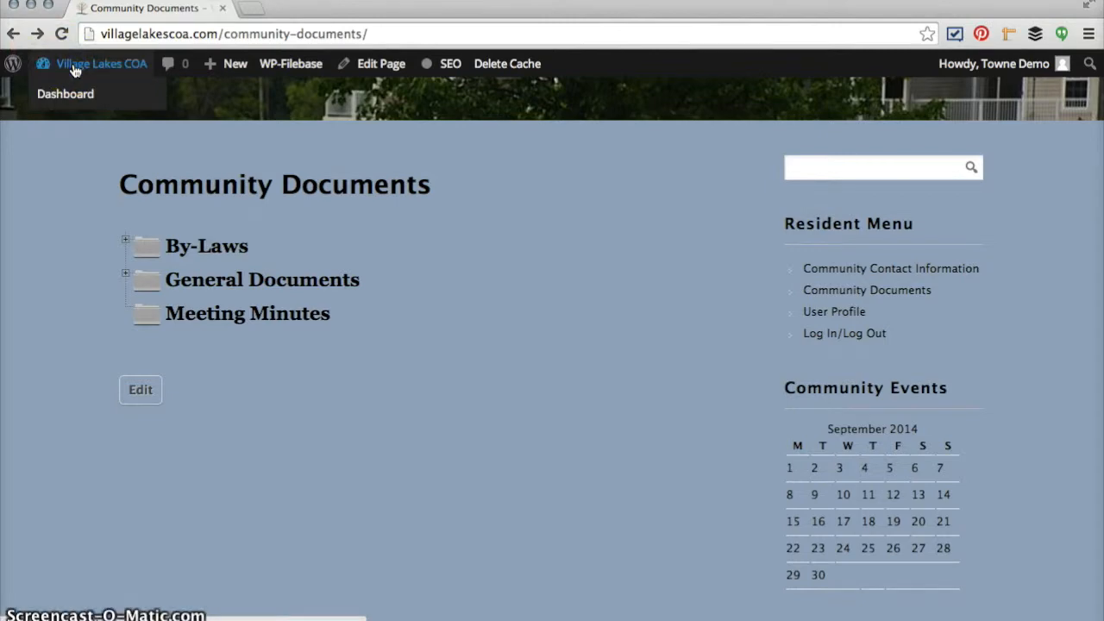
pyautogui.click(75, 69)
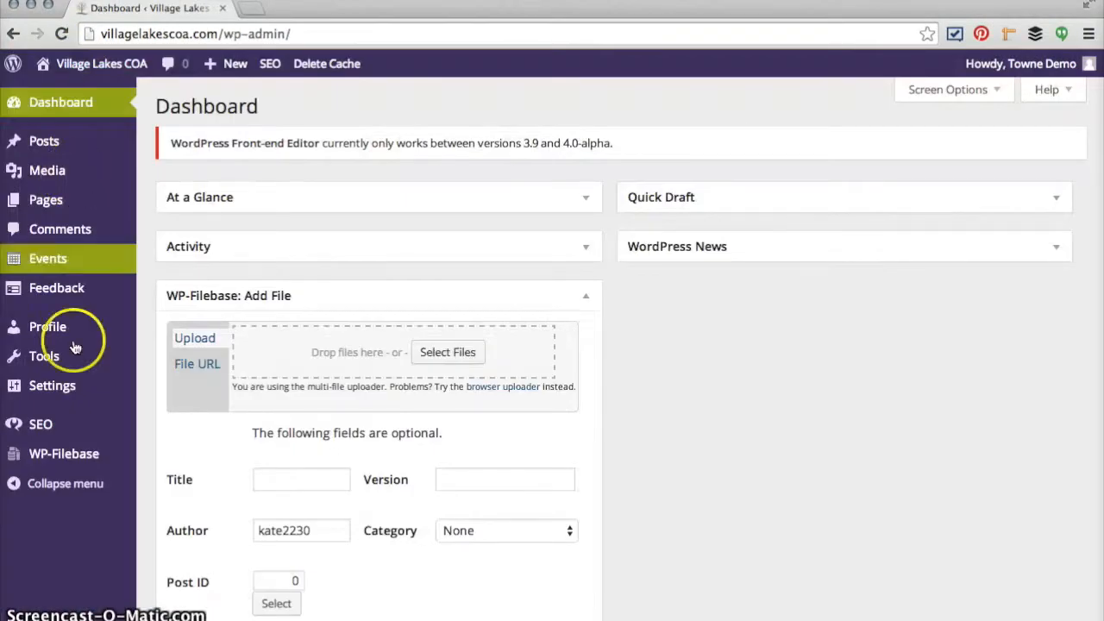
pyautogui.moveTo(67, 461)
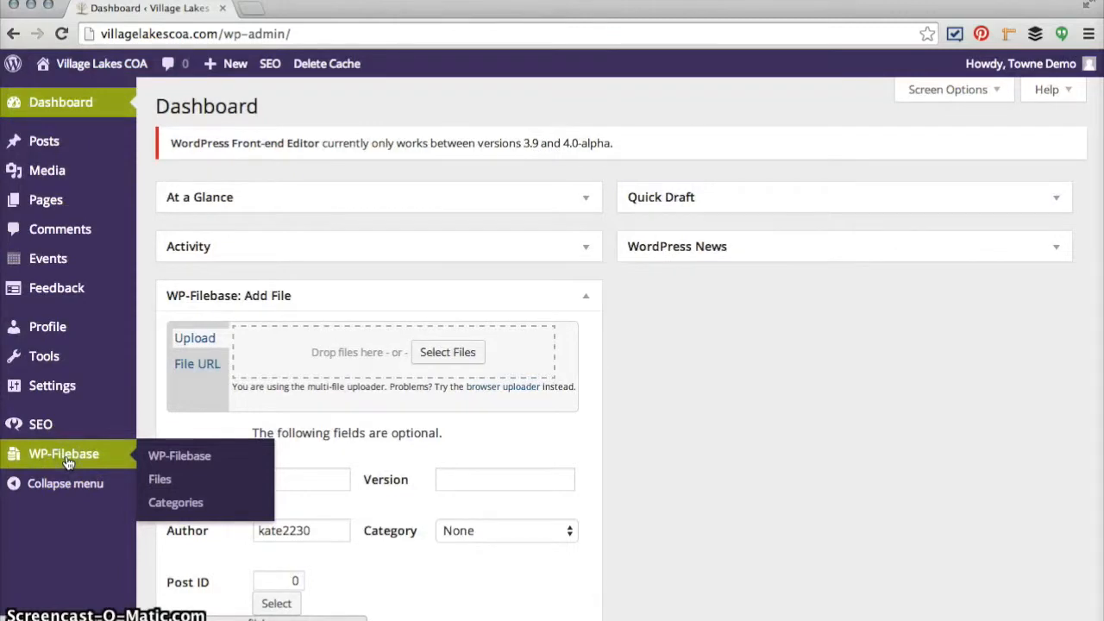
pyautogui.click(67, 462)
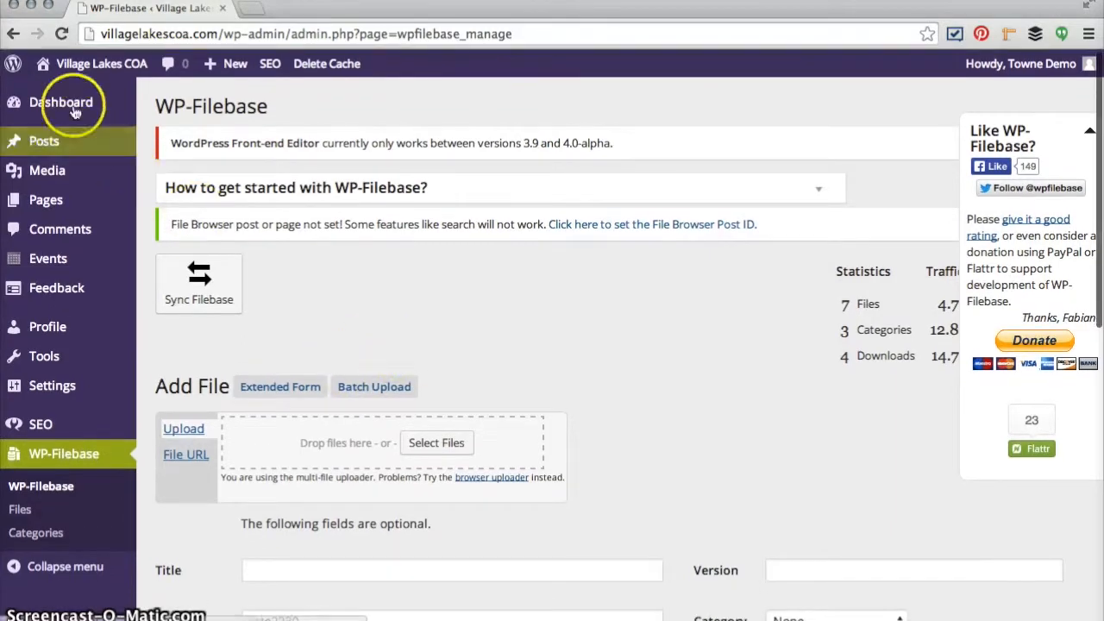
pyautogui.click(74, 108)
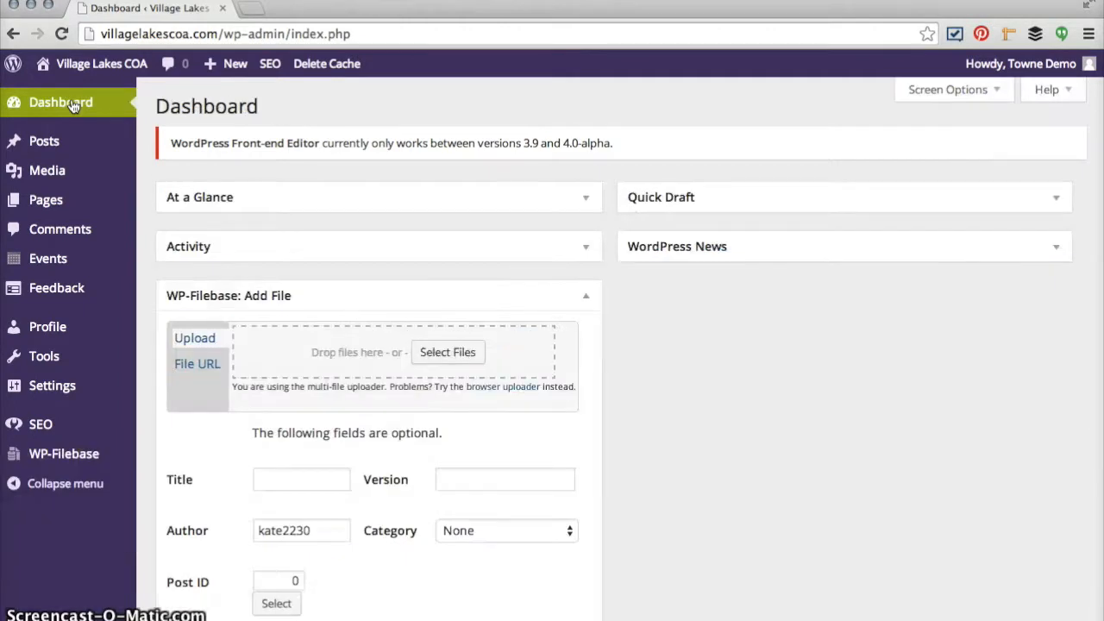
# Step: Log out of the demo account and go back to the public Village Lakes home page
pyautogui.click(1011, 58)
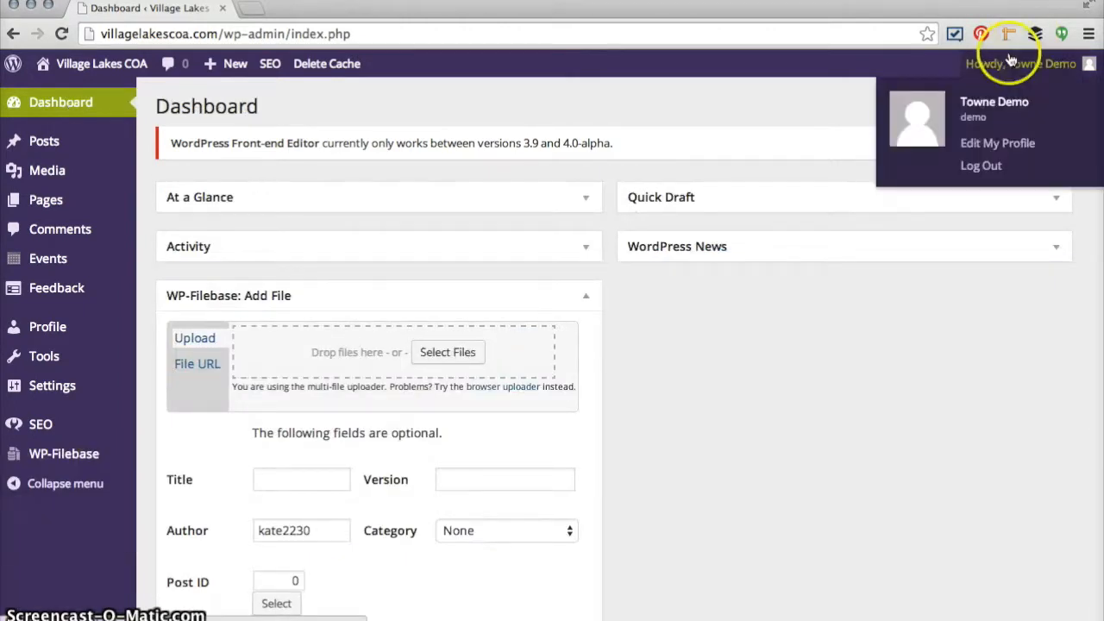
pyautogui.click(984, 167)
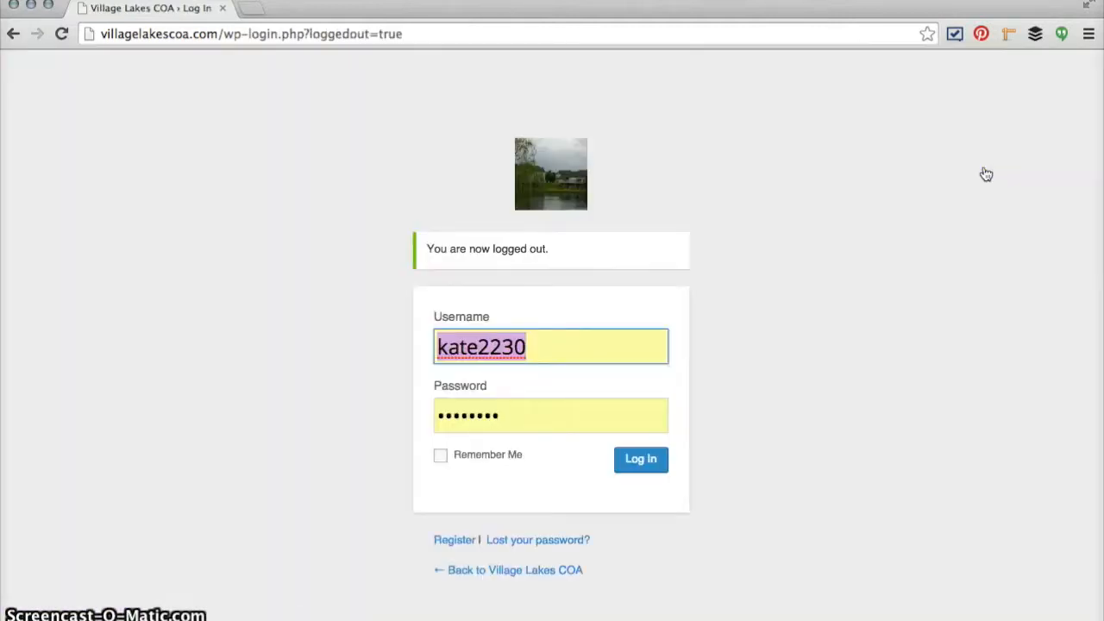
pyautogui.click(474, 572)
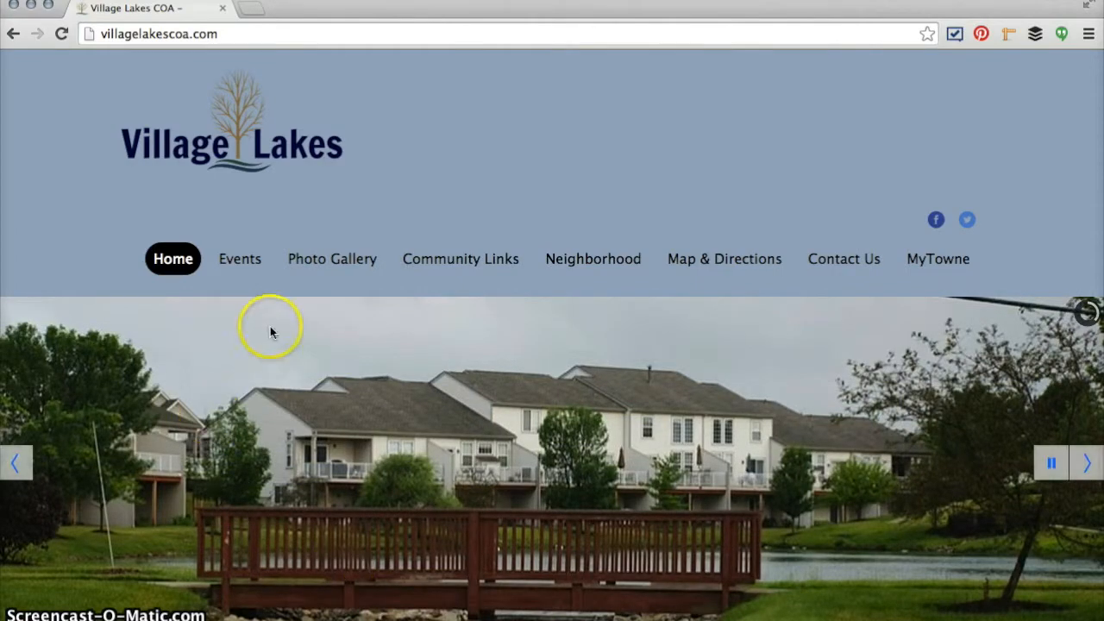
# Step: Examine the public home page's navigation menu, image slideshow and Welcome Home introduction as a logged-out visitor
pyautogui.scroll(-5, 270, 330)
pyautogui.scroll(-5, 270, 332)
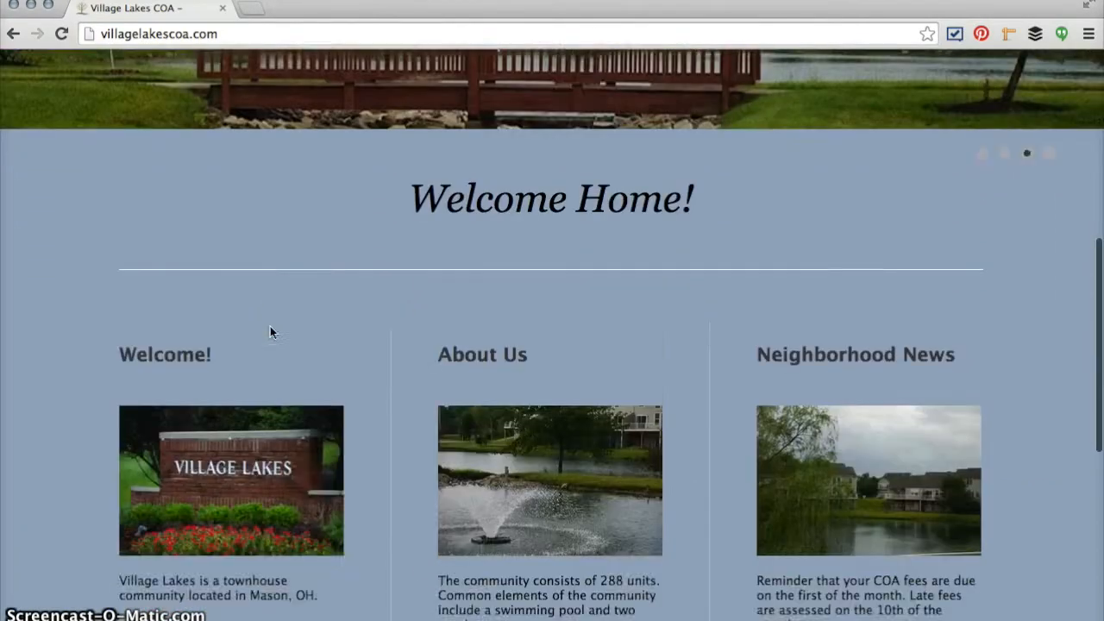
pyautogui.scroll(5, 270, 332)
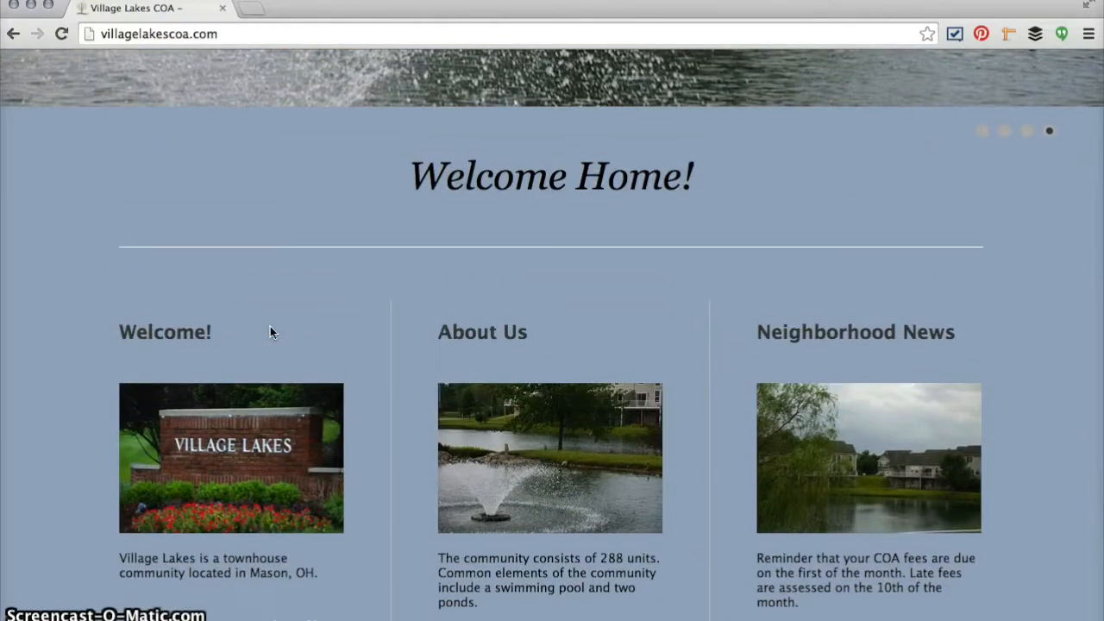
pyautogui.scroll(4, 270, 332)
pyautogui.scroll(1, 270, 332)
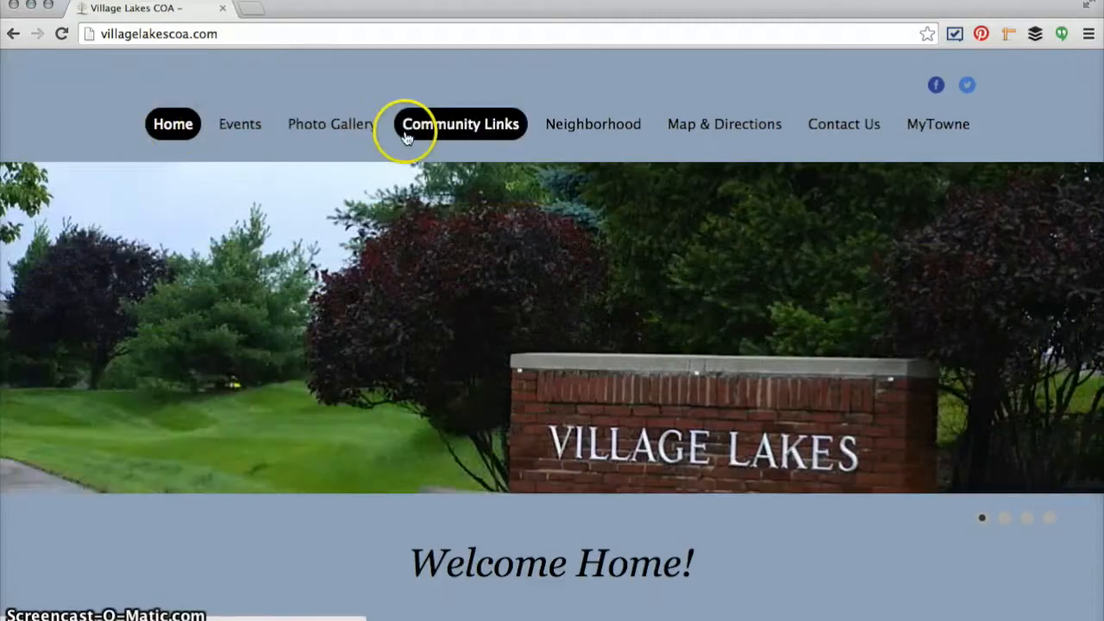
pyautogui.moveTo(574, 355)
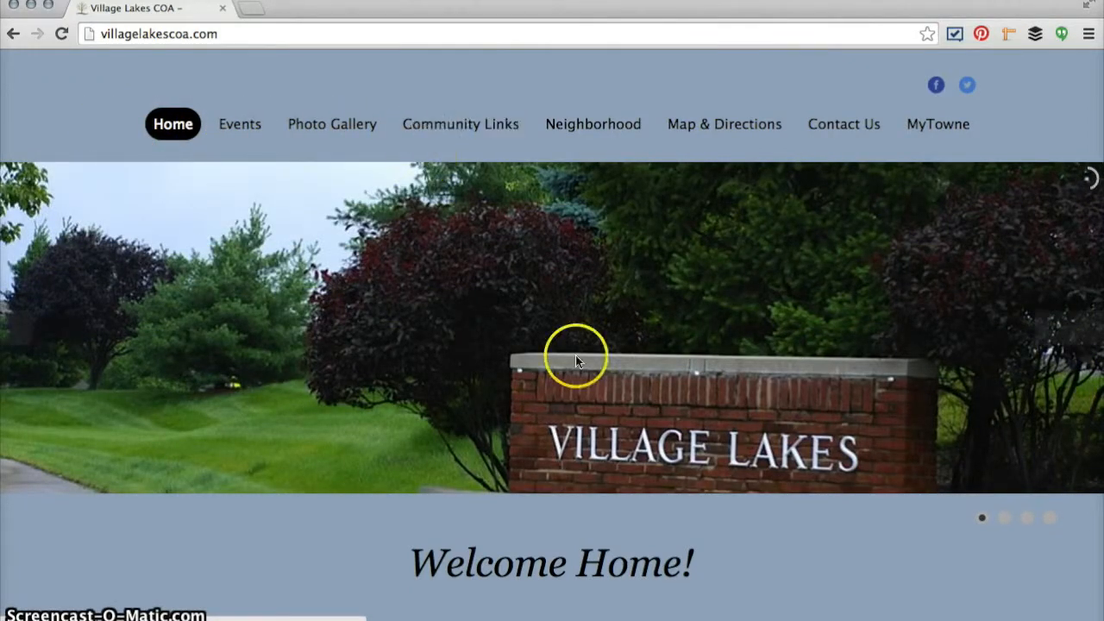
pyautogui.click(651, 450)
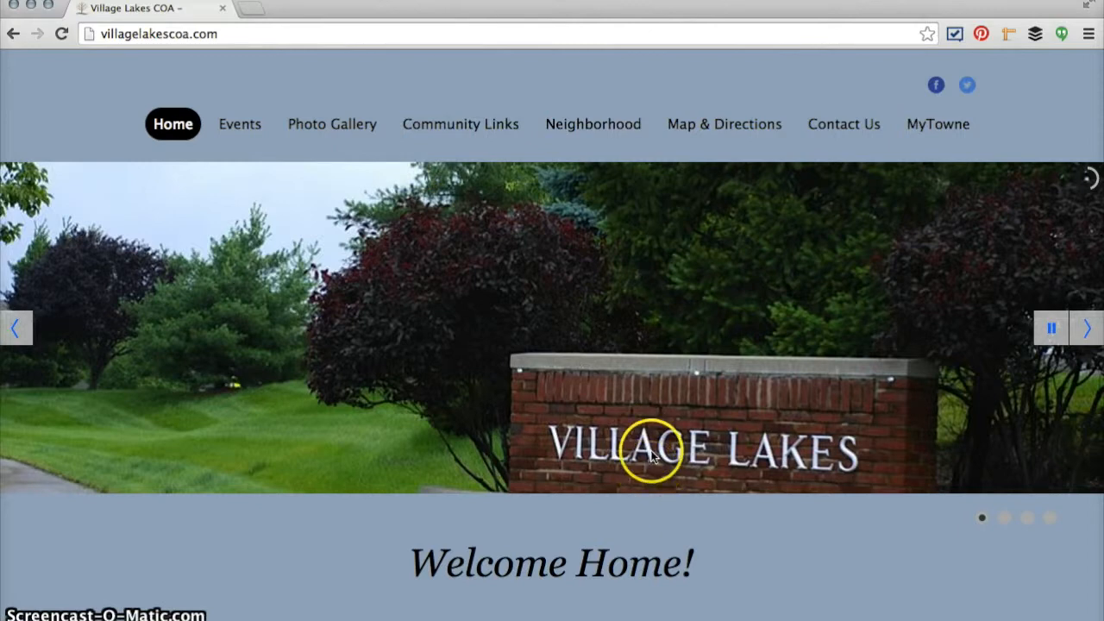
pyautogui.scroll(-2, 651, 450)
pyautogui.scroll(3, 651, 450)
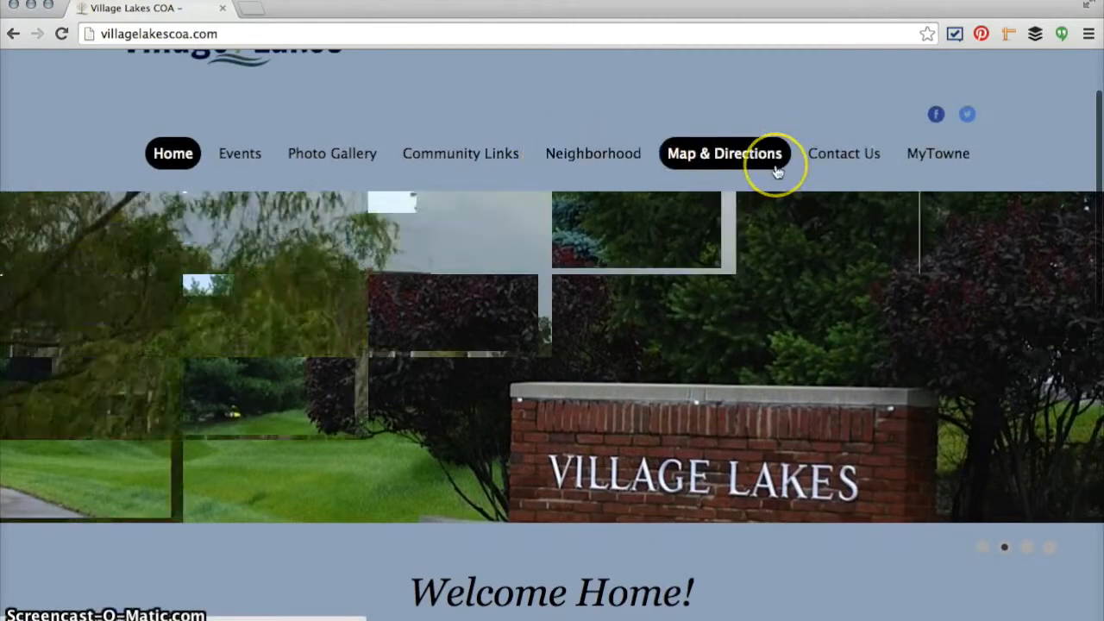
pyautogui.scroll(-3, 774, 172)
pyautogui.scroll(5, 868, 155)
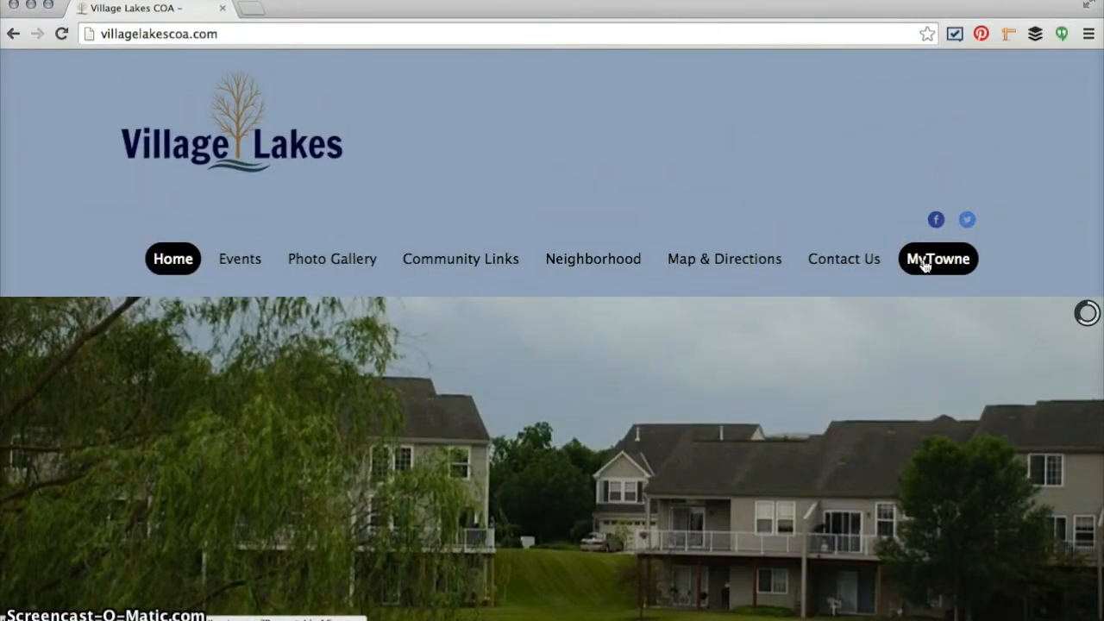
# Step: Look through the home page's information columns and icon links, open Community Login, and clear the prefilled credentials
pyautogui.scroll(-8, 925, 264)
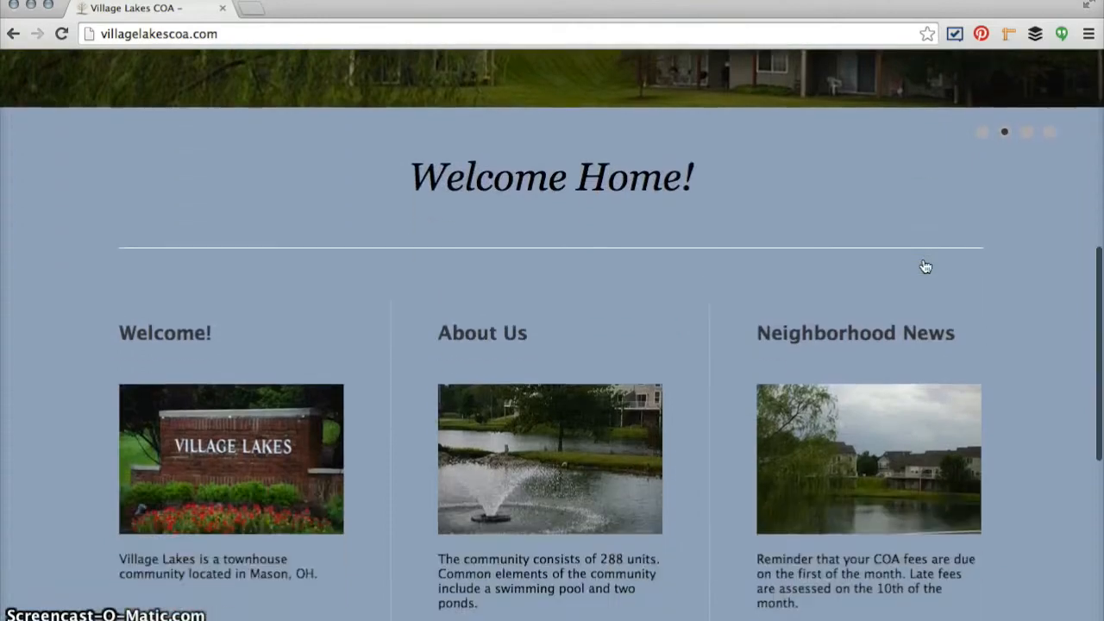
pyautogui.scroll(-3, 925, 266)
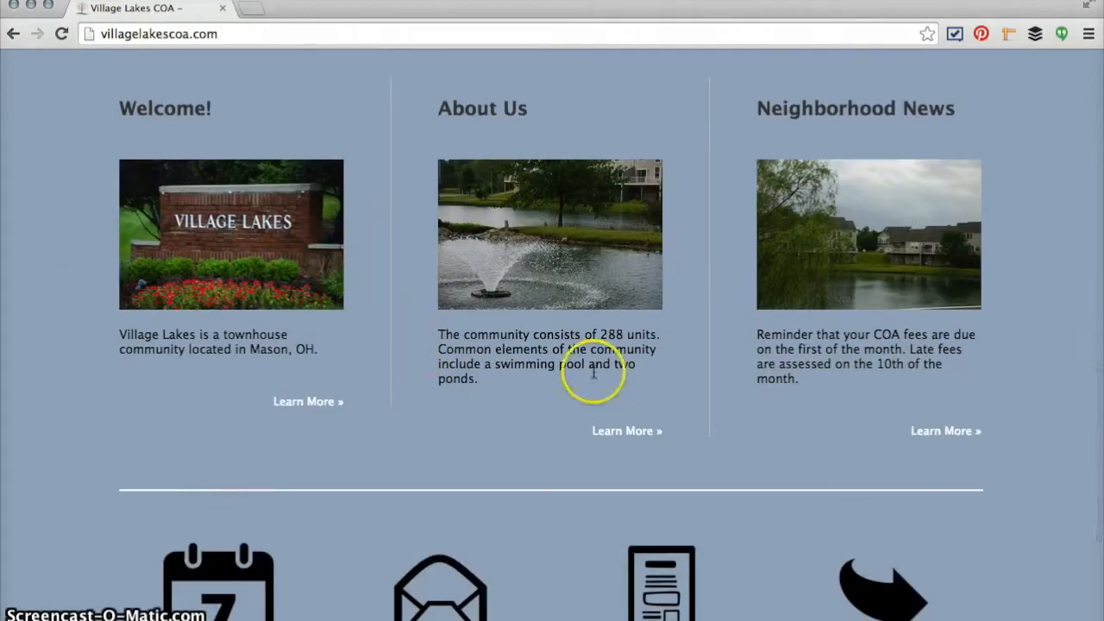
pyautogui.scroll(-2, 810, 355)
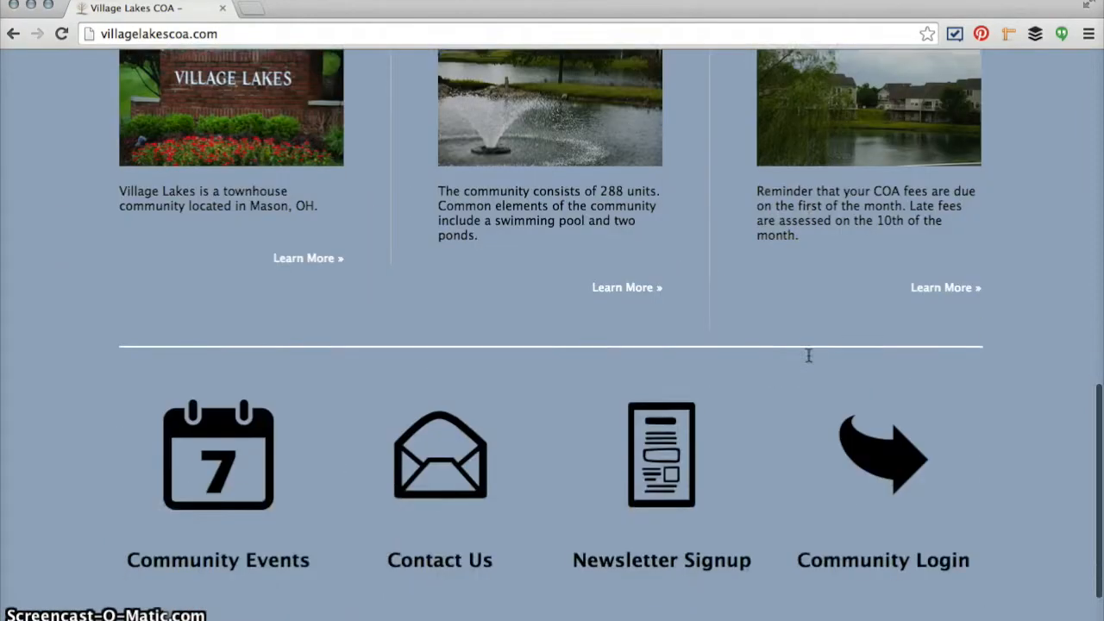
pyautogui.scroll(-1, 809, 355)
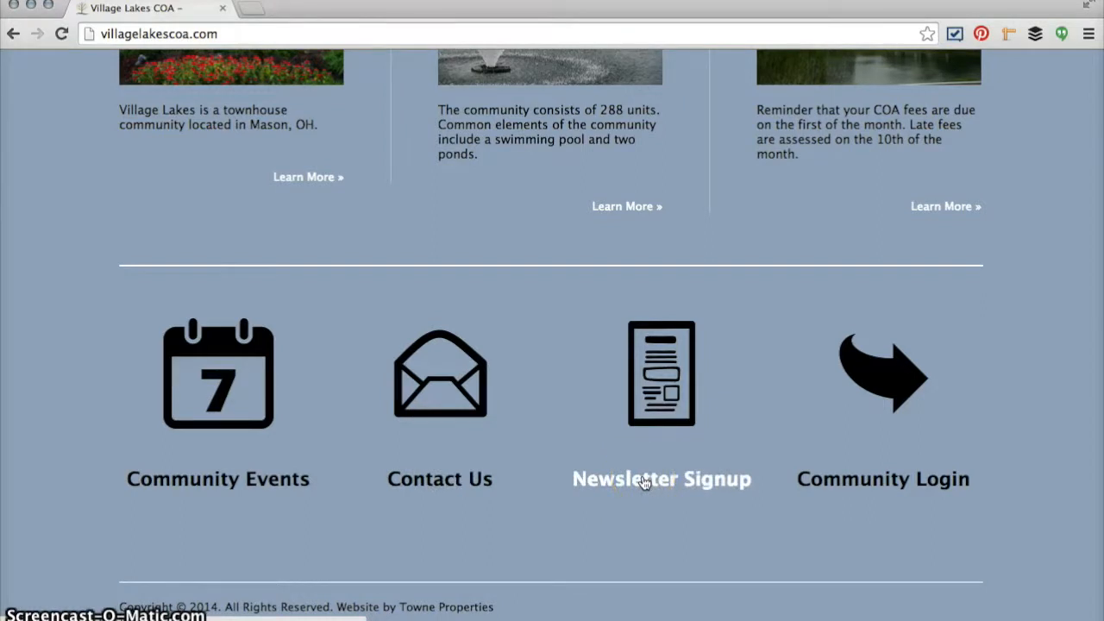
pyautogui.click(833, 484)
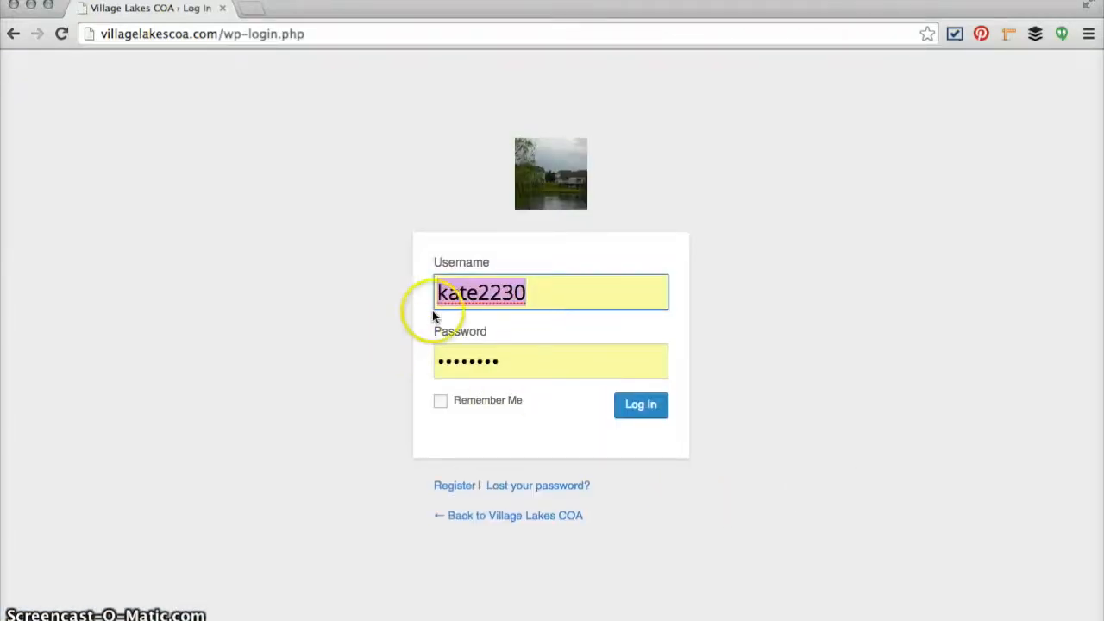
pyautogui.press('BackSpace')
pyautogui.press('Tab')
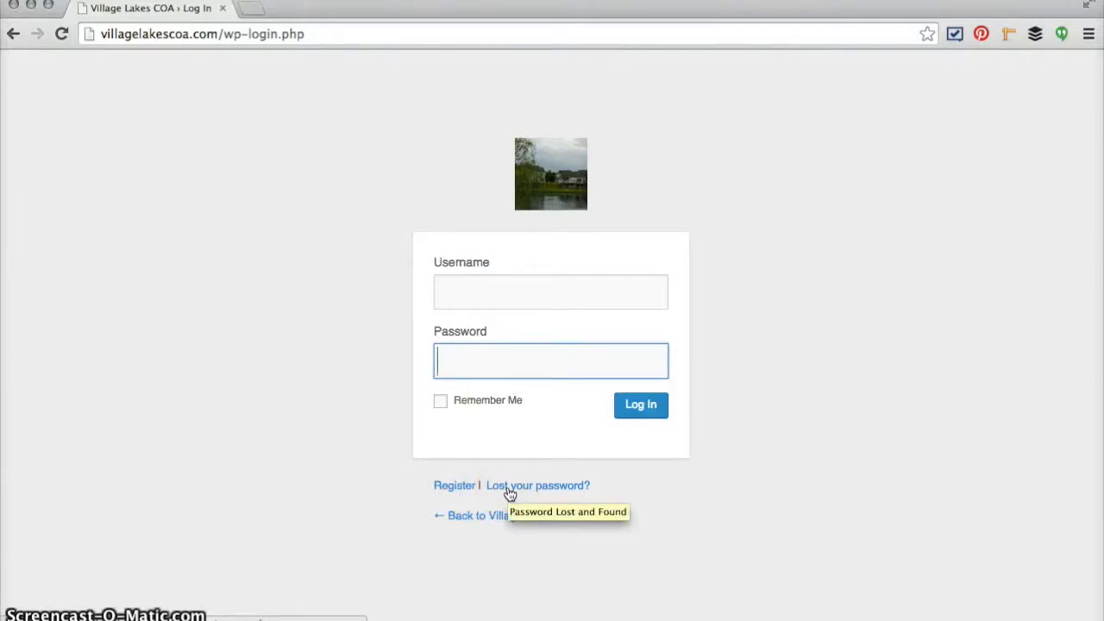
# Step: Open the site registration form and review its username, e-mail, name and resident number fields
pyautogui.click(460, 487)
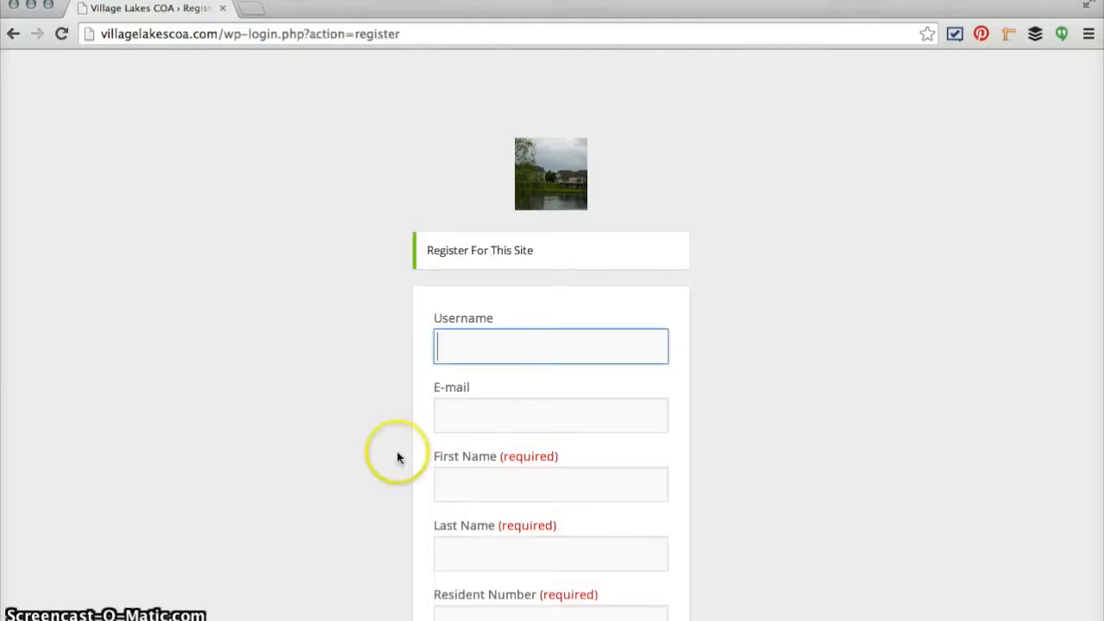
pyautogui.scroll(-3, 475, 328)
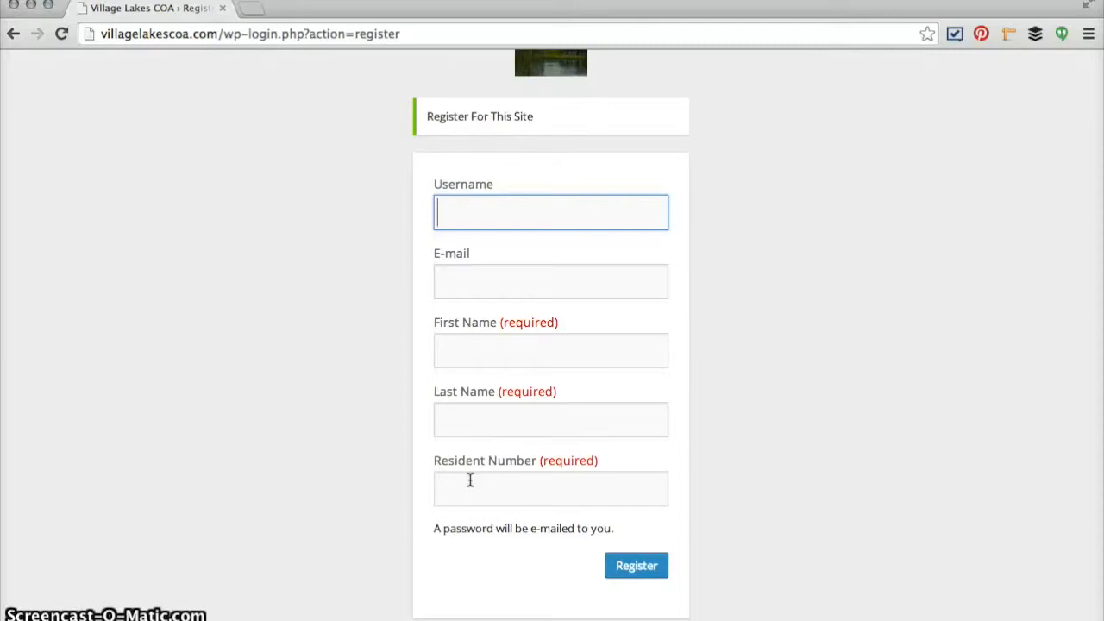
pyautogui.click(635, 565)
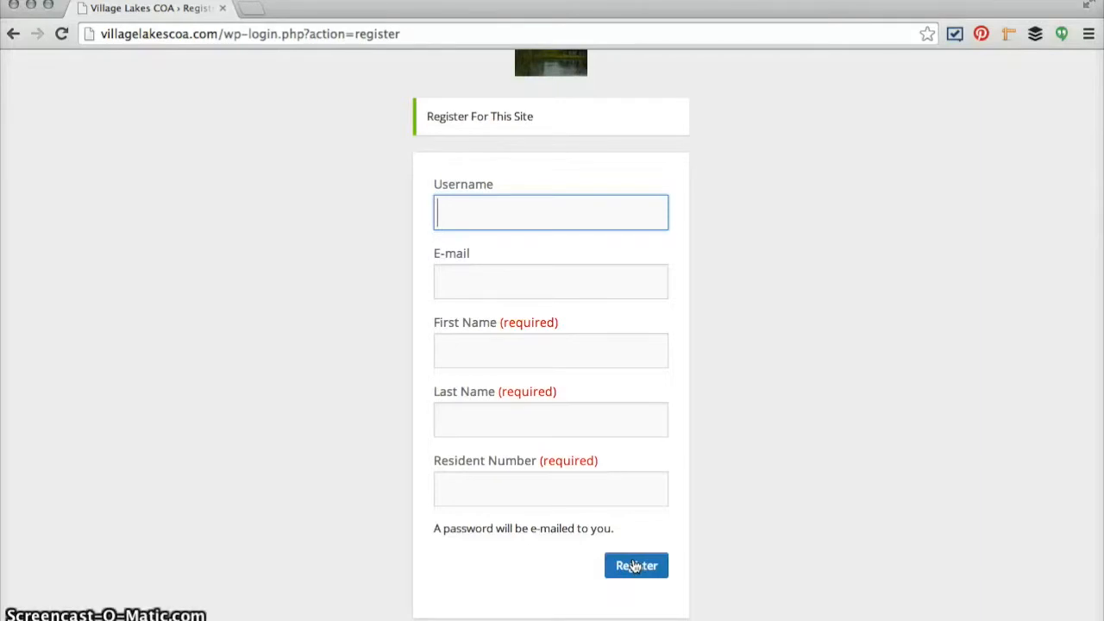
pyautogui.scroll(-2, 461, 383)
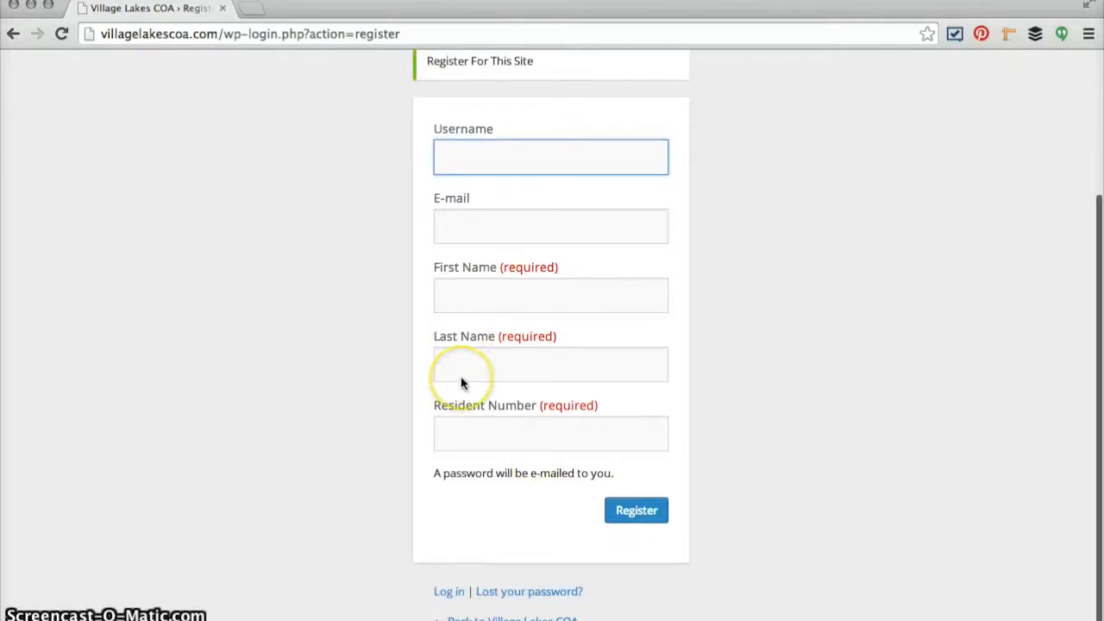
# Step: Return from registration to the login form and clear its prefilled username and password
pyautogui.click(451, 592)
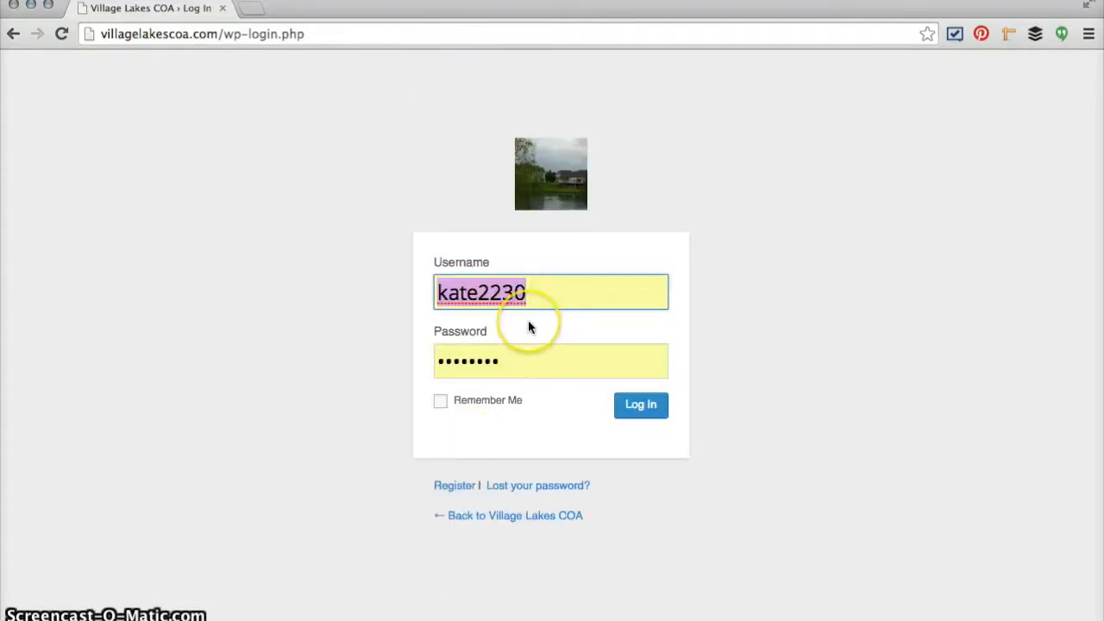
pyautogui.press('BackSpace')
pyautogui.press('Tab')
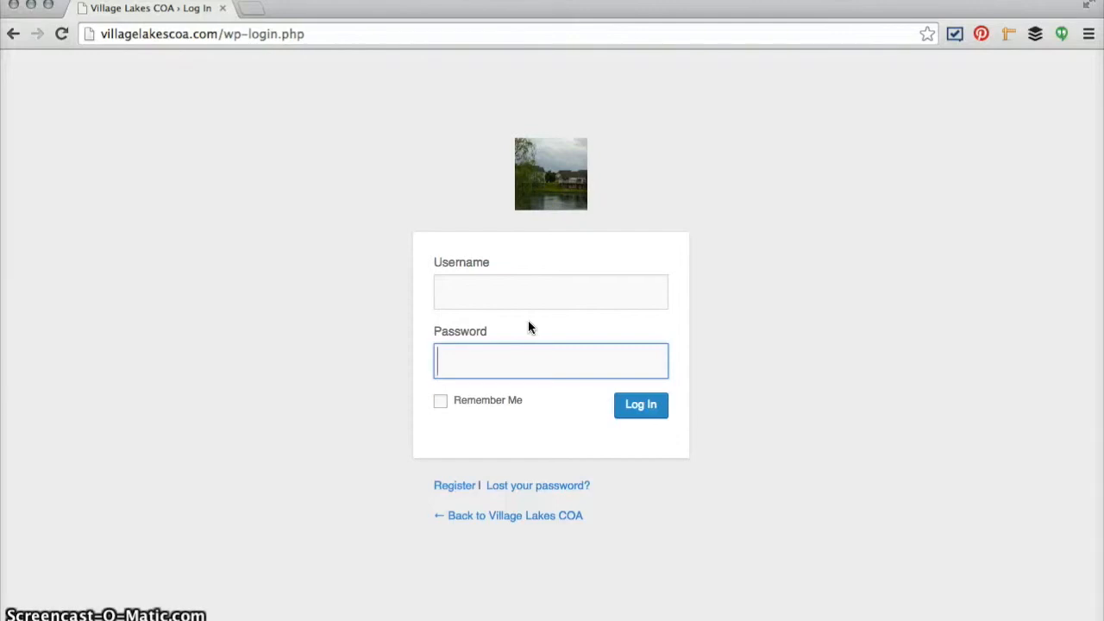
pyautogui.click(647, 414)
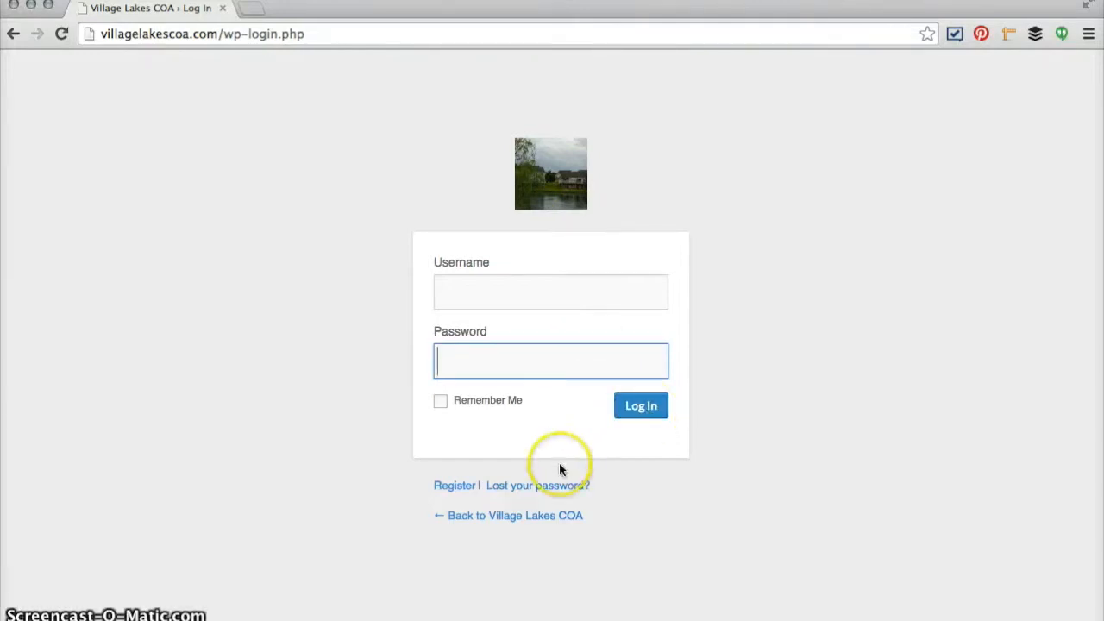
# Step: View the lost-password request form, and return to the home page to look over its Welcome, About Us and Neighborhood News columns
pyautogui.click(537, 487)
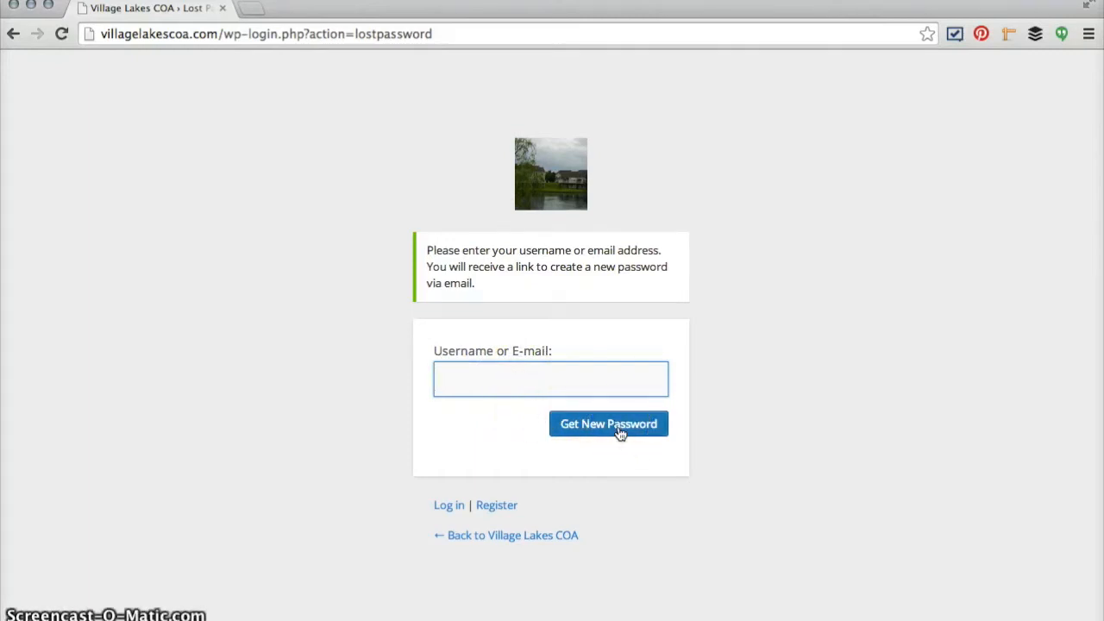
pyautogui.click(485, 544)
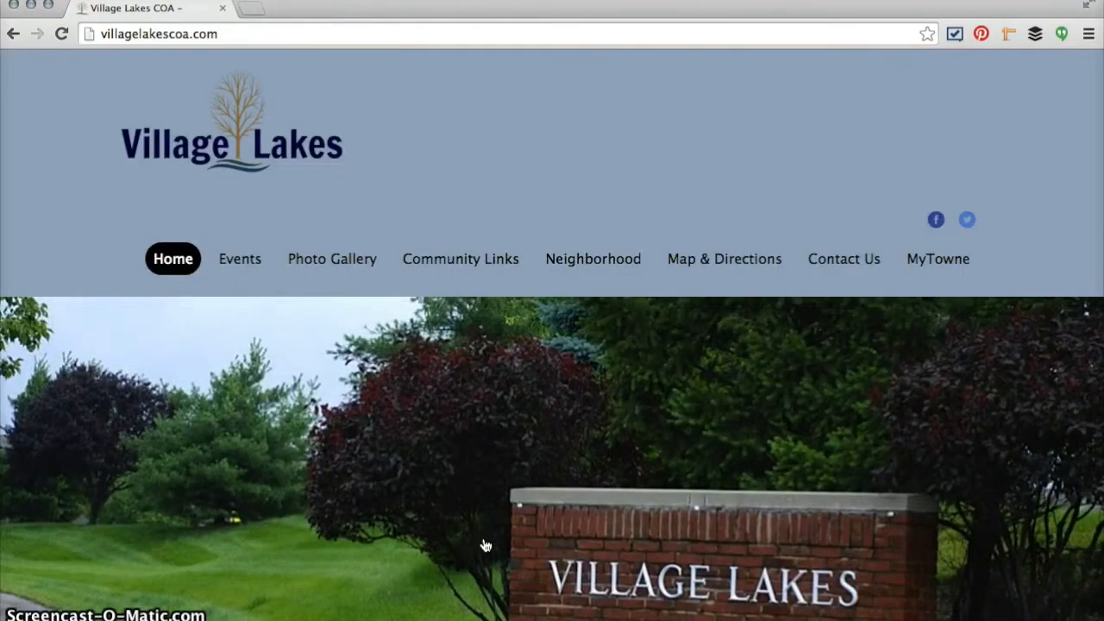
pyautogui.scroll(-2, 486, 545)
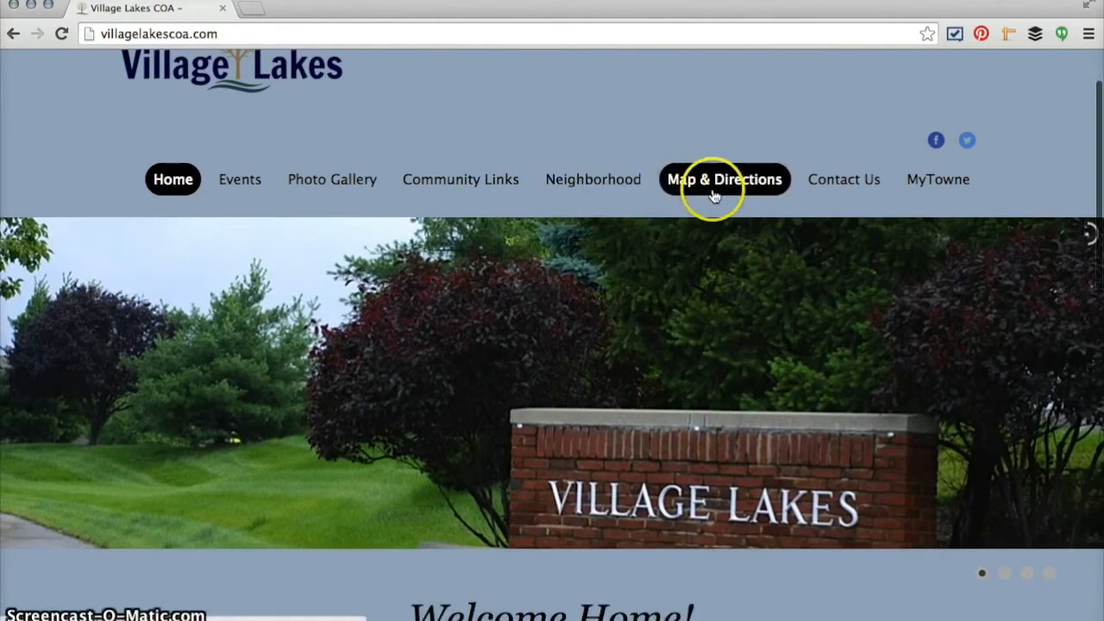
pyautogui.scroll(-6, 750, 332)
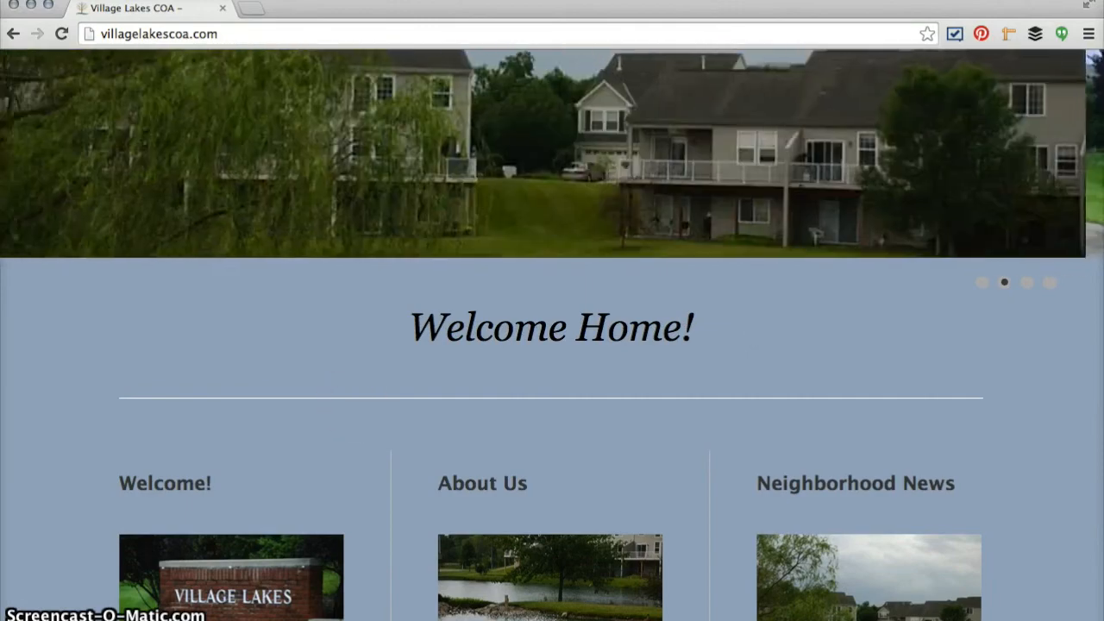
pyautogui.scroll(-5, 55, 390)
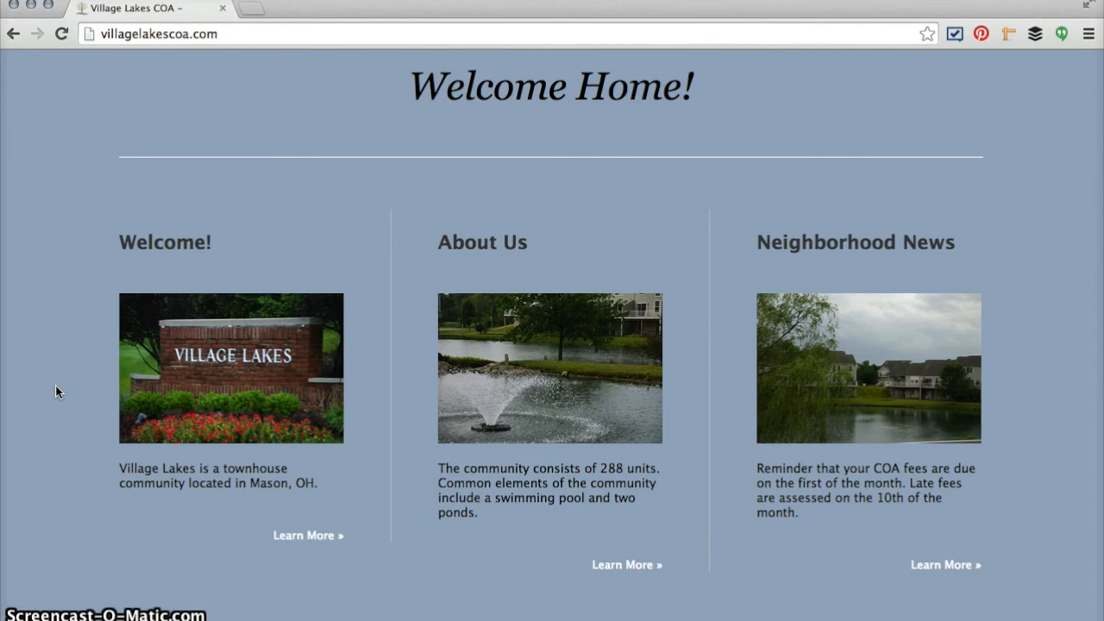
pyautogui.click(139, 558)
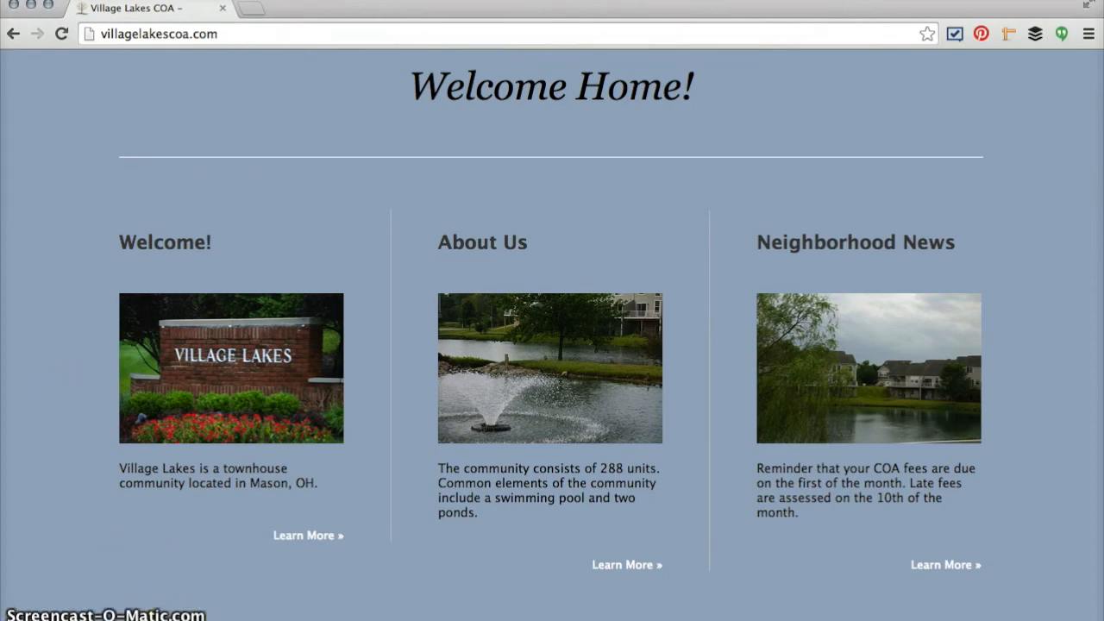